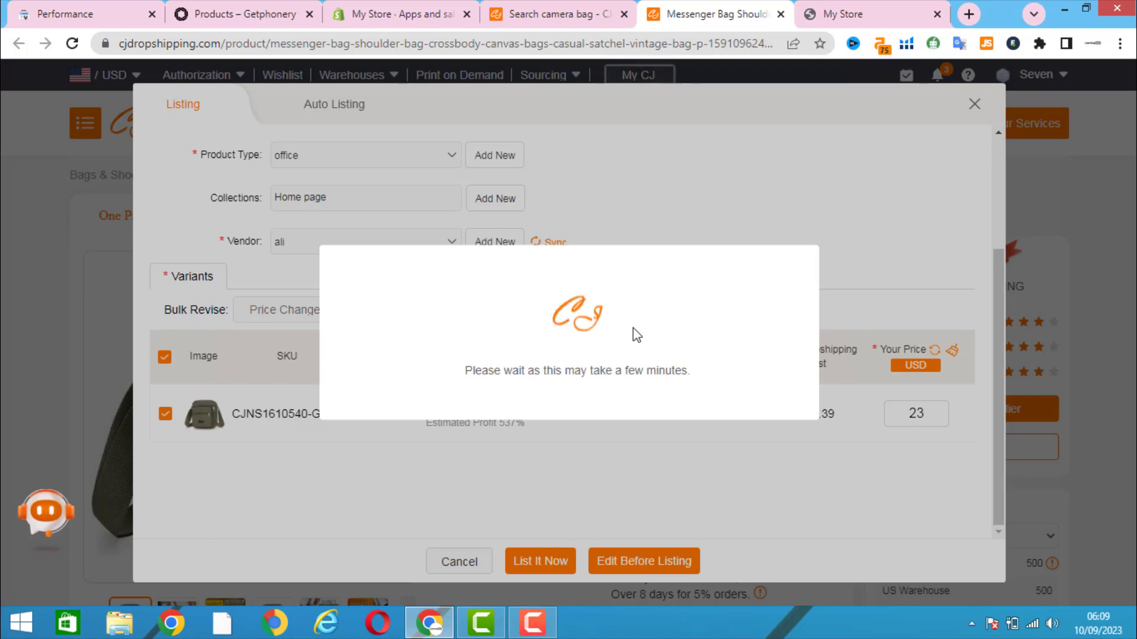
Step: Examine the Getphonery products page, including its product grid, footer and type filter options
mouse_move(517, 6)
mouse_move(460, 18)
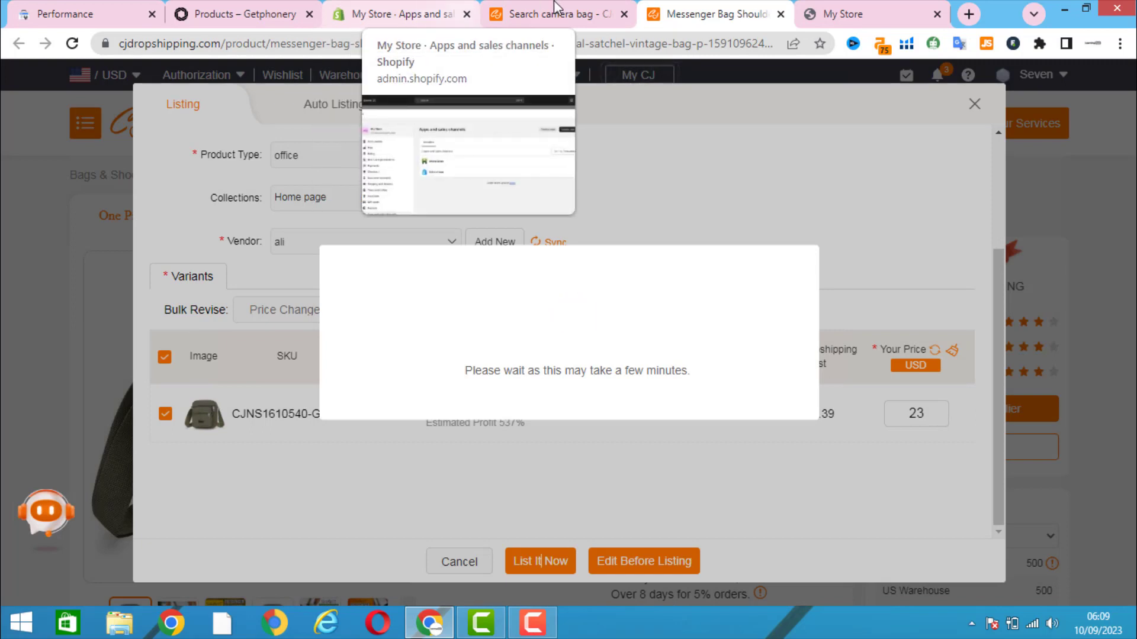
mouse_move(586, 7)
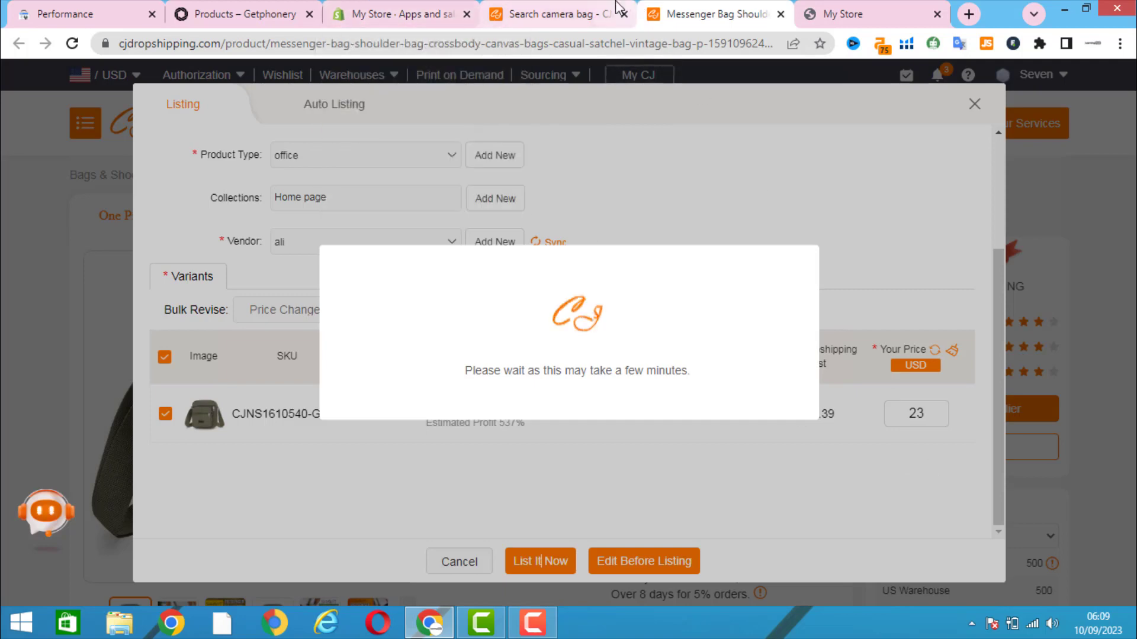
mouse_move(270, 7)
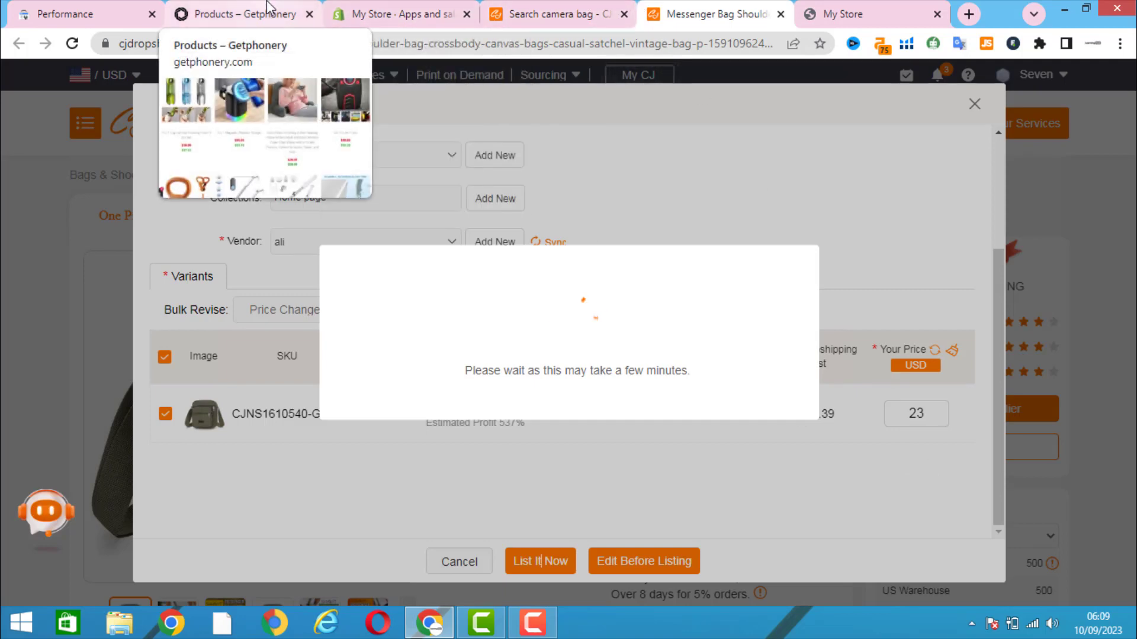
click(268, 7)
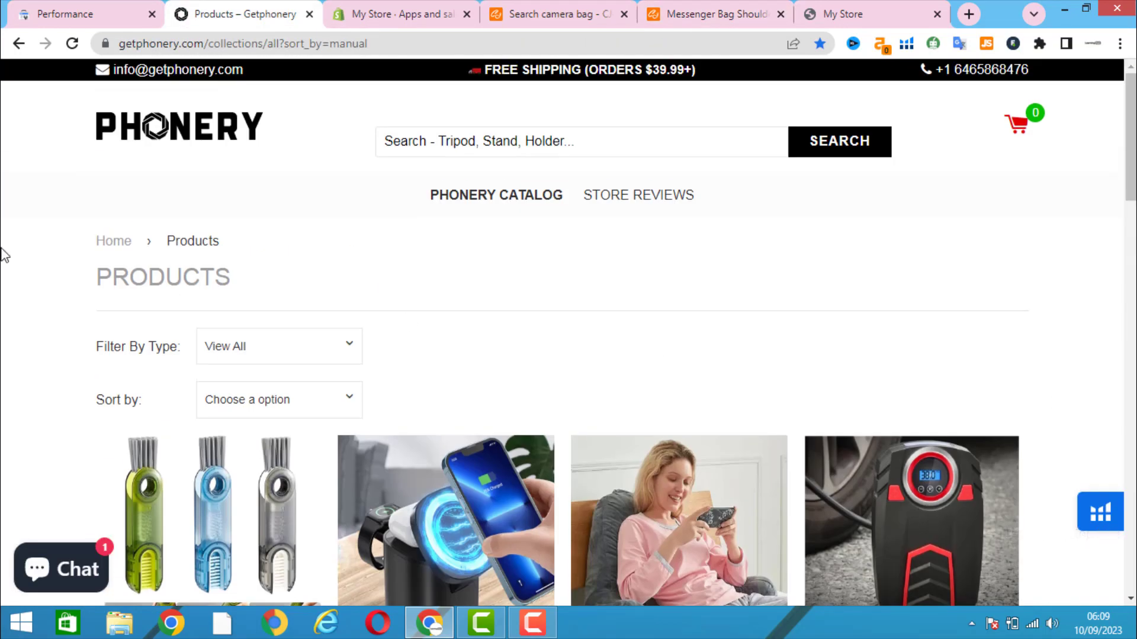
scroll(431, 170, down, 7)
scroll(431, 170, down, 15)
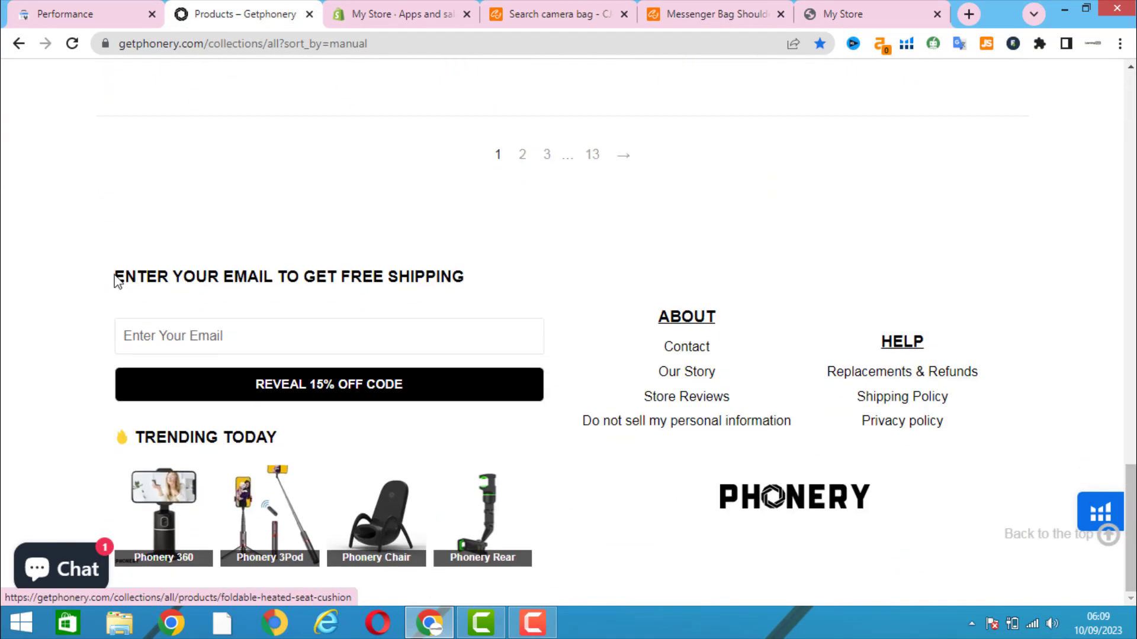
scroll(723, 399, up, 20)
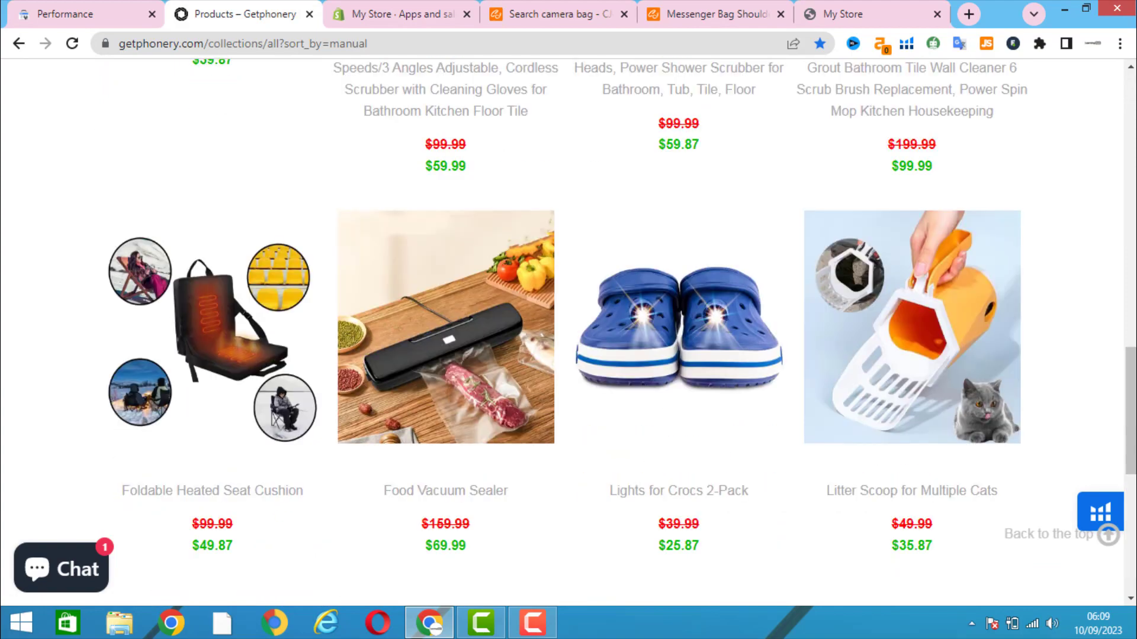
scroll(350, 280, up, 3)
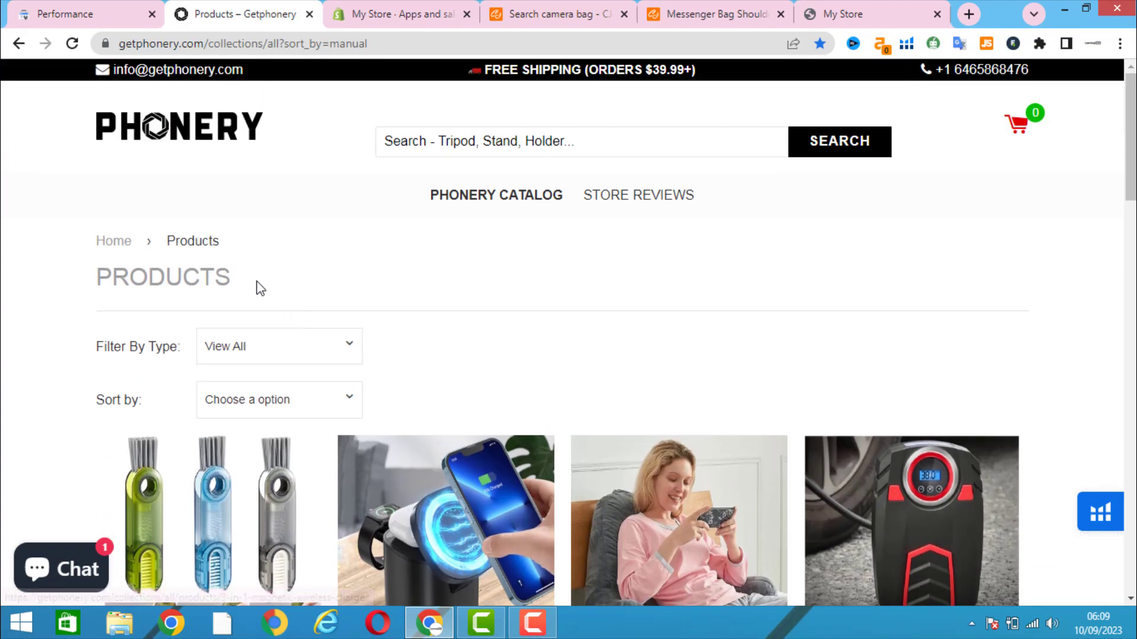
click(301, 343)
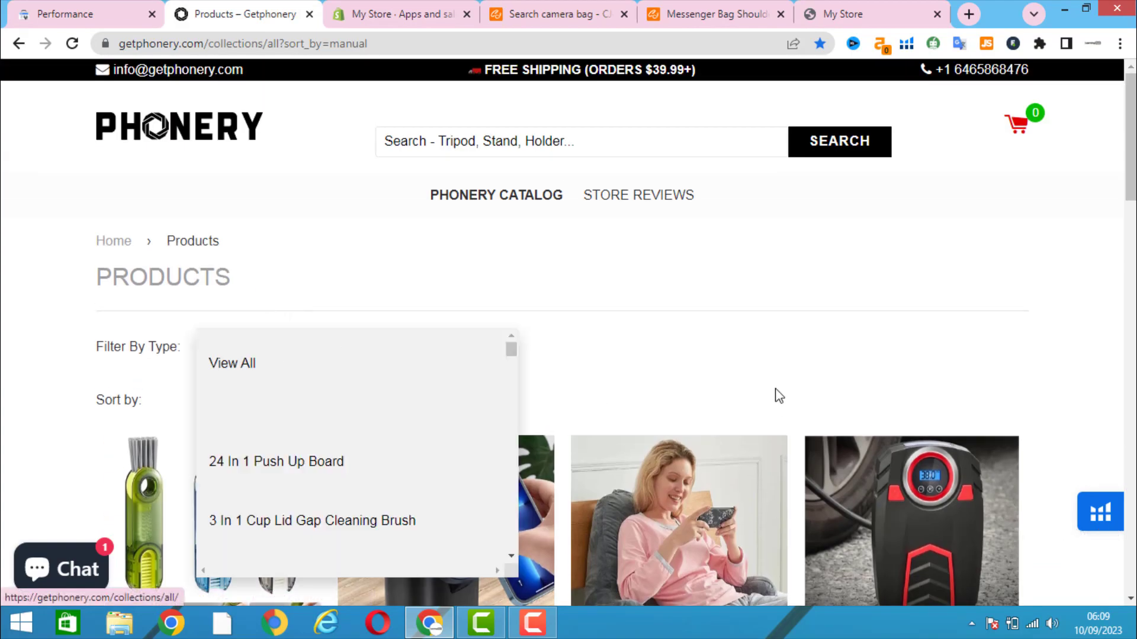
click(719, 312)
Step: Check the messenger bag's listing progress on CJdropshipping and view the Getphonery catalog and the My Store homepage
click(547, 7)
click(721, 11)
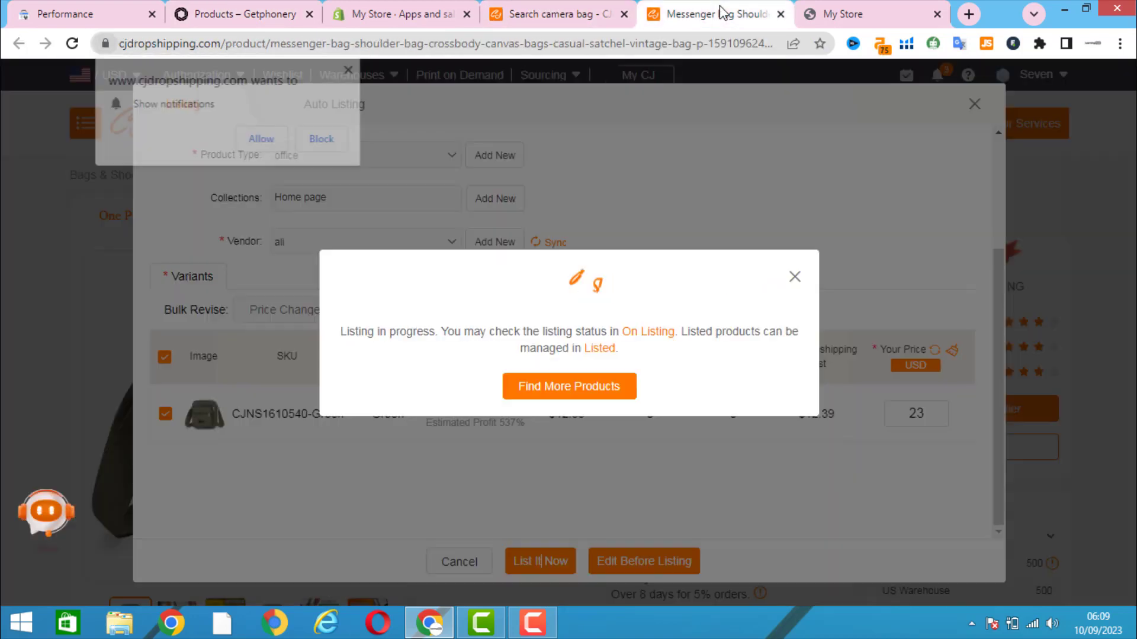
click(247, 8)
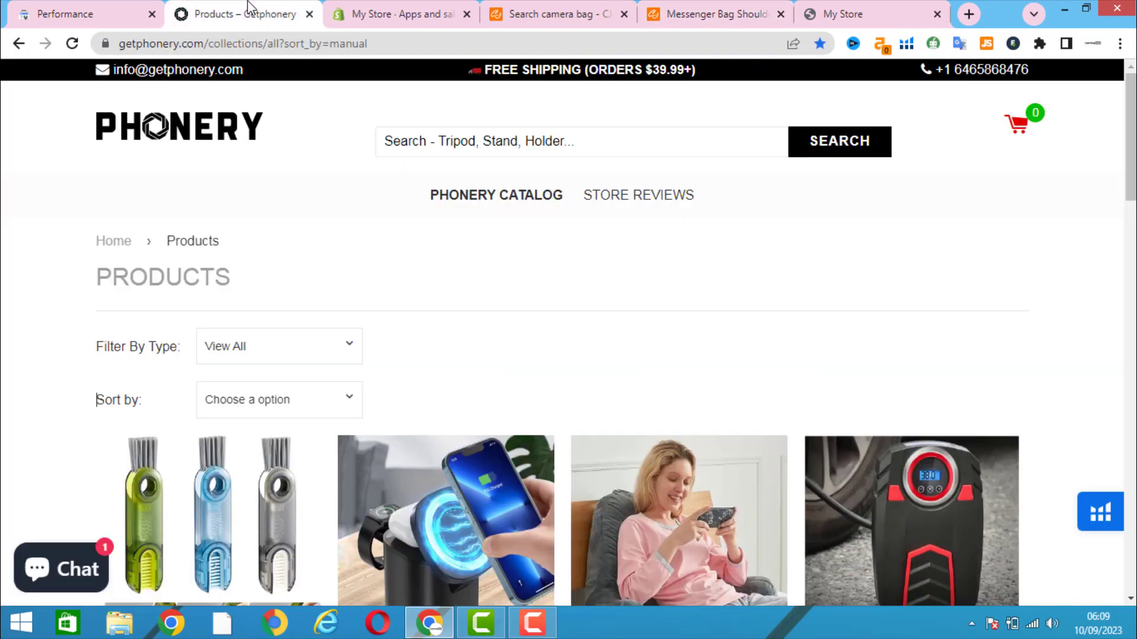
click(831, 10)
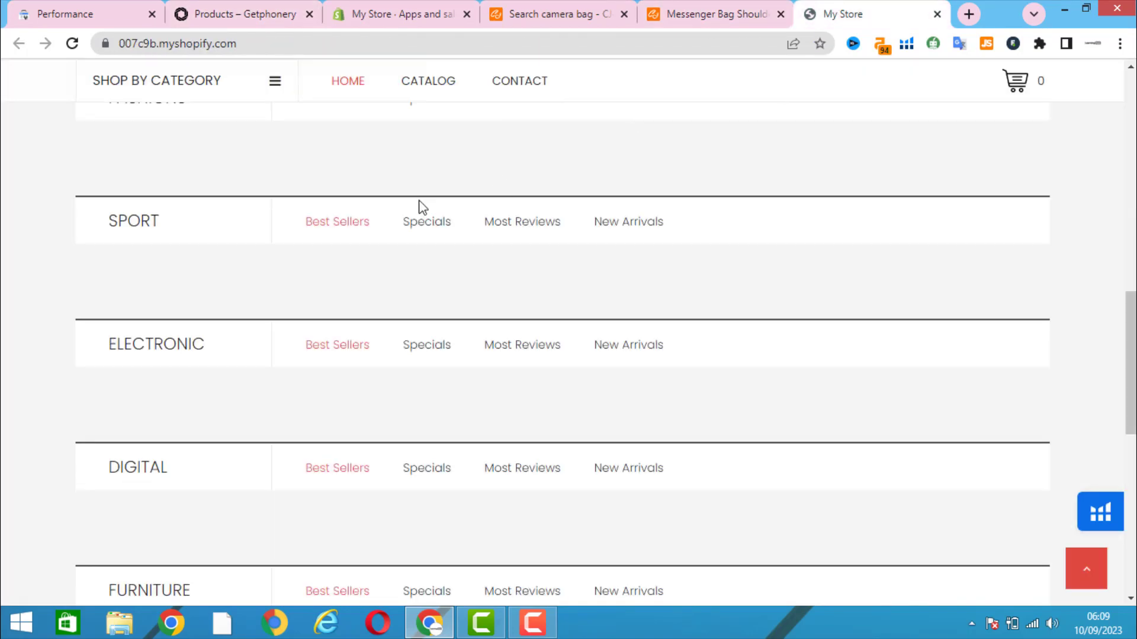
scroll(543, 287, up, 20)
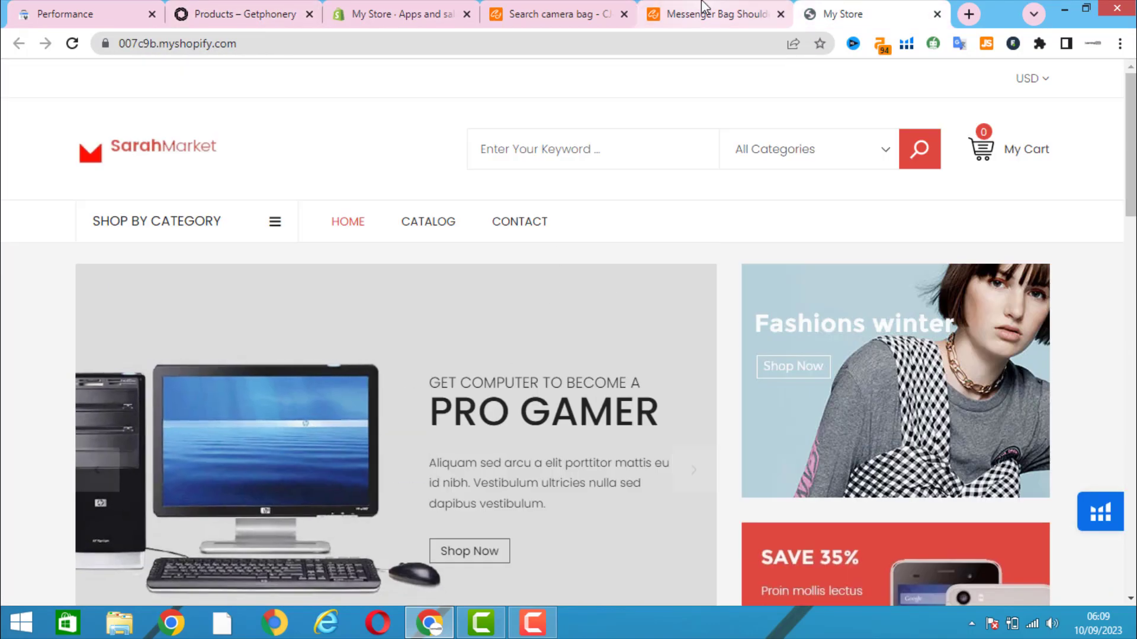
click(703, 7)
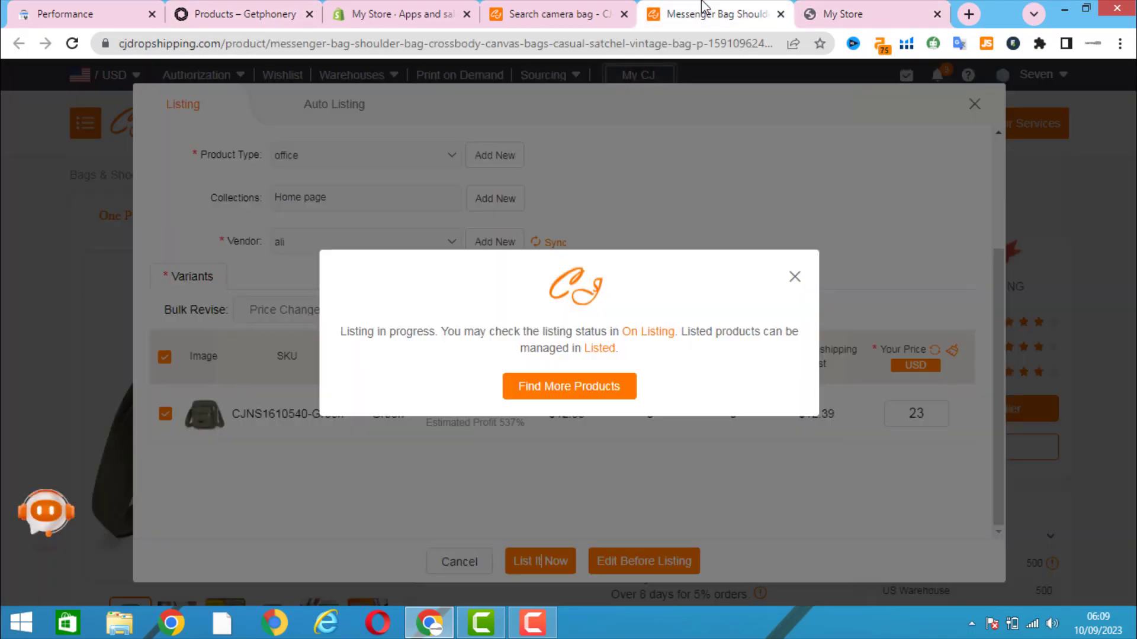
click(967, 17)
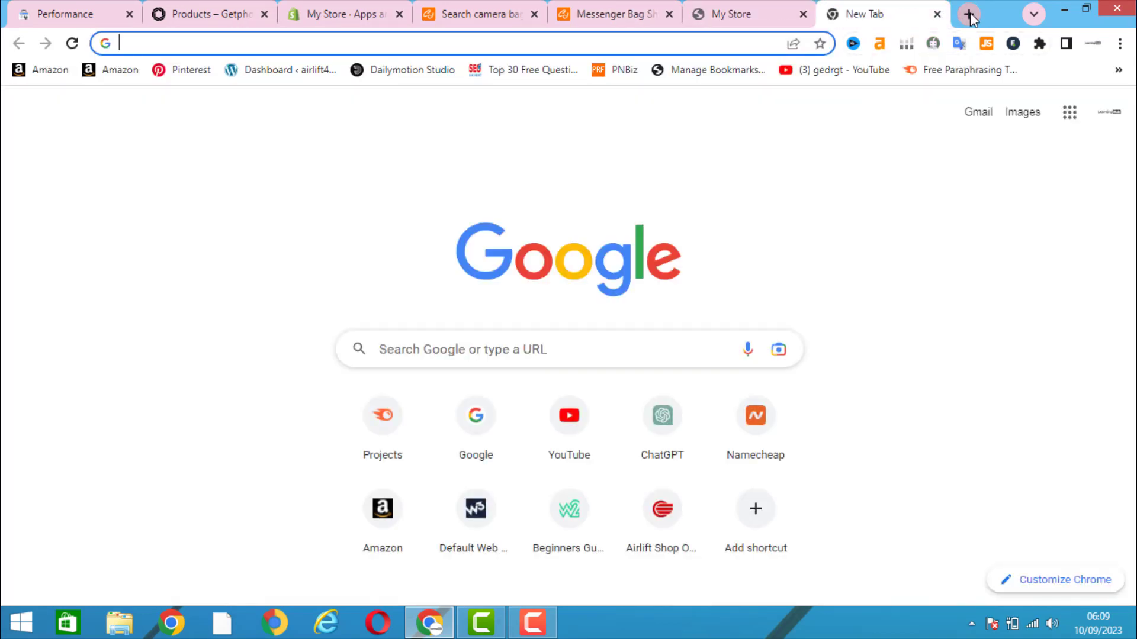
click(970, 16)
text(s)
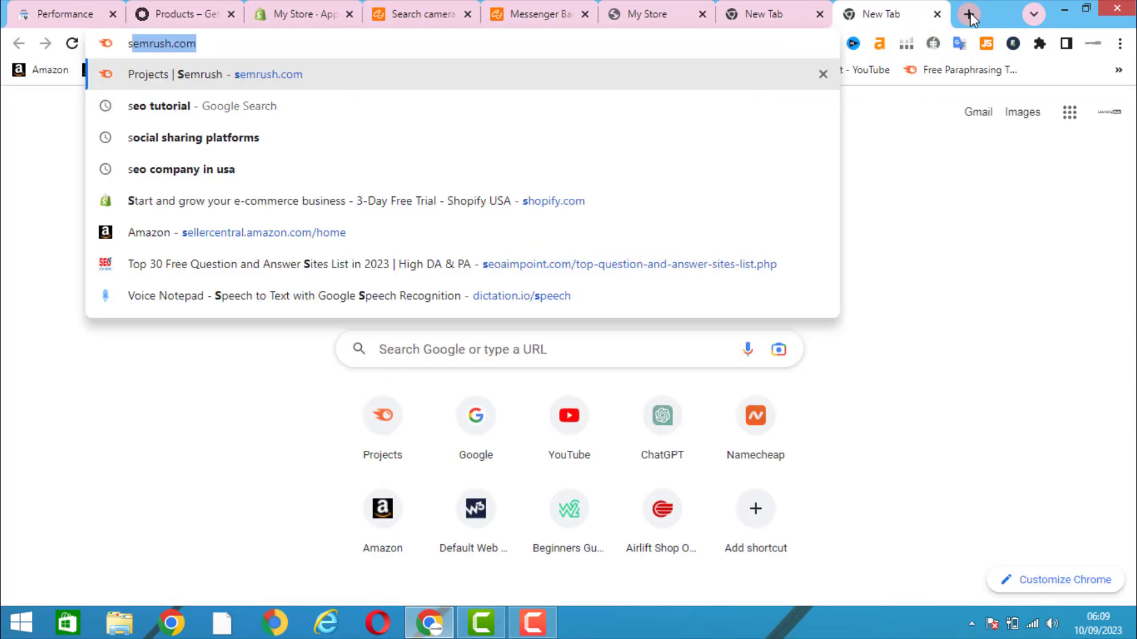
Step: Open the listed messenger bag's product page in the Shopify store from CJdropshipping and collapse the trial notice
click(569, 12)
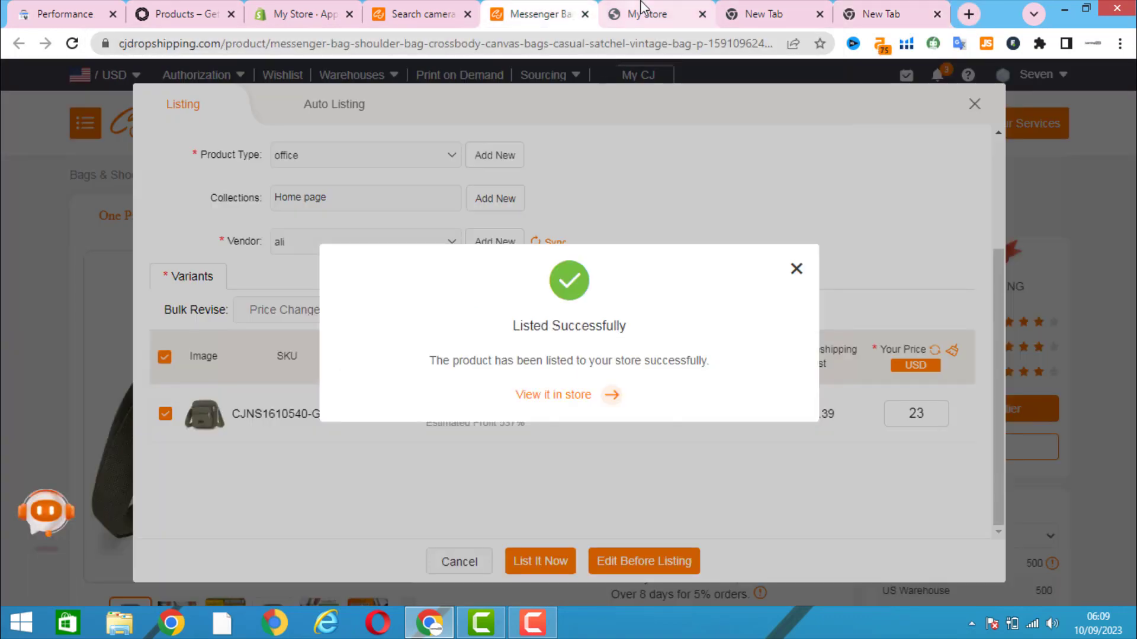
click(533, 396)
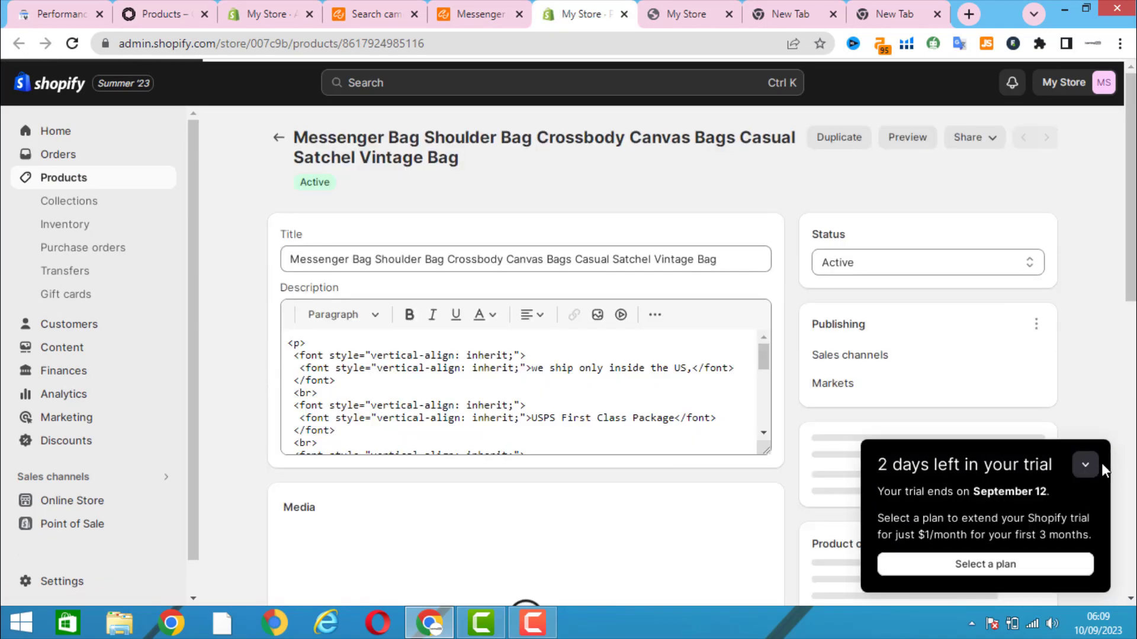
click(1099, 465)
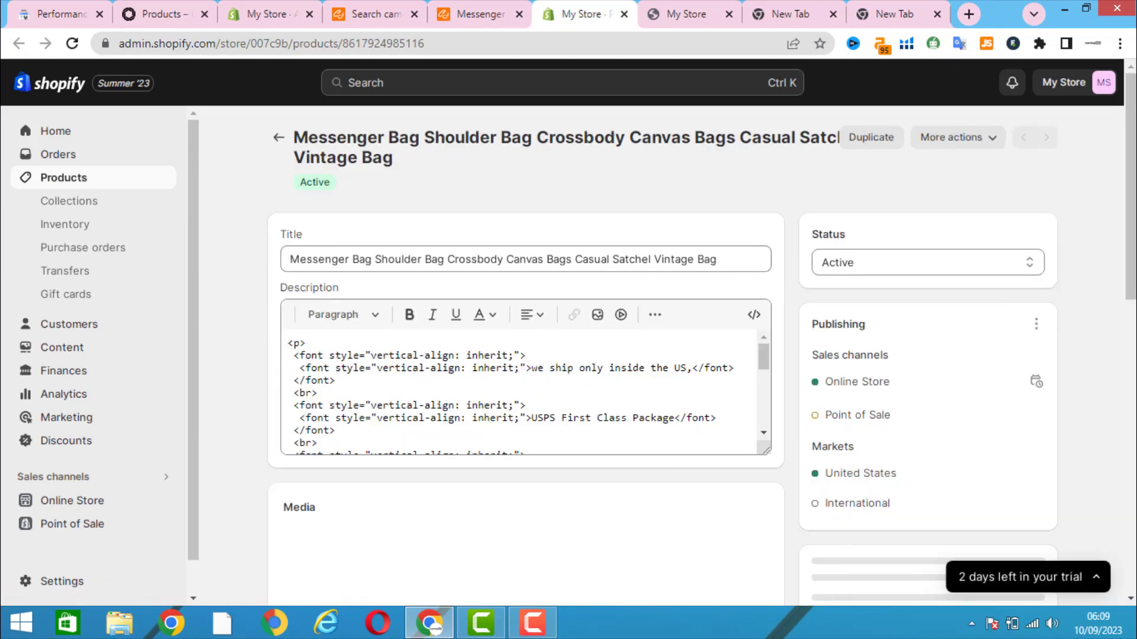
Step: Review the messenger bag's description, media, product organization, variants, search engine listing and additional actions
scroll(1028, 306, down, 4)
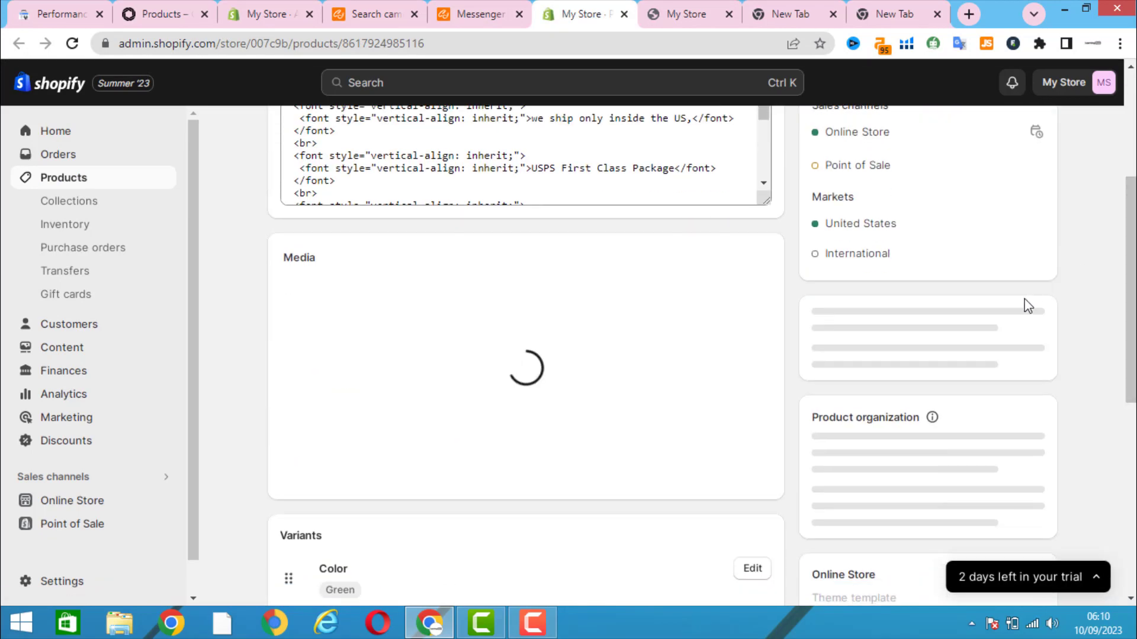
scroll(1085, 308, down, 3)
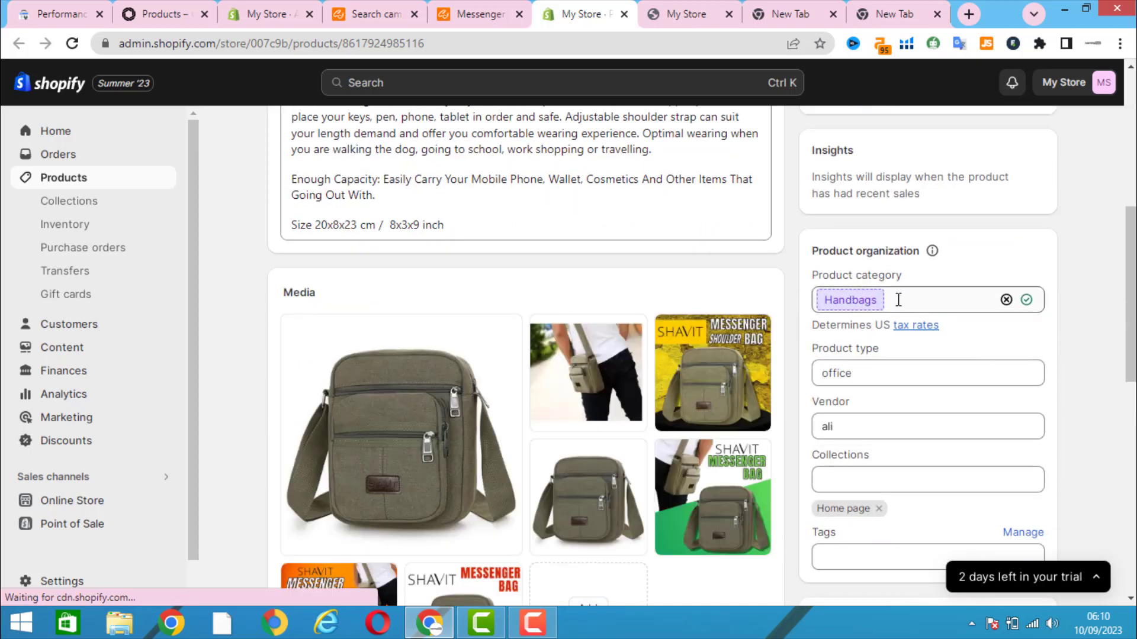
scroll(693, 436, down, 10)
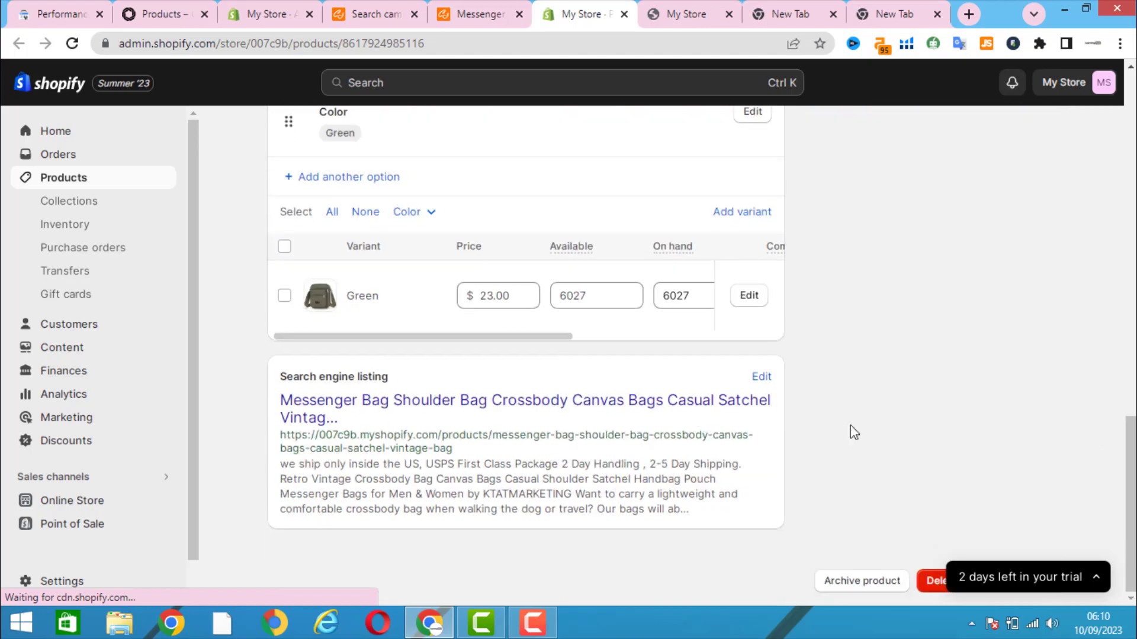
scroll(525, 355, up, 15)
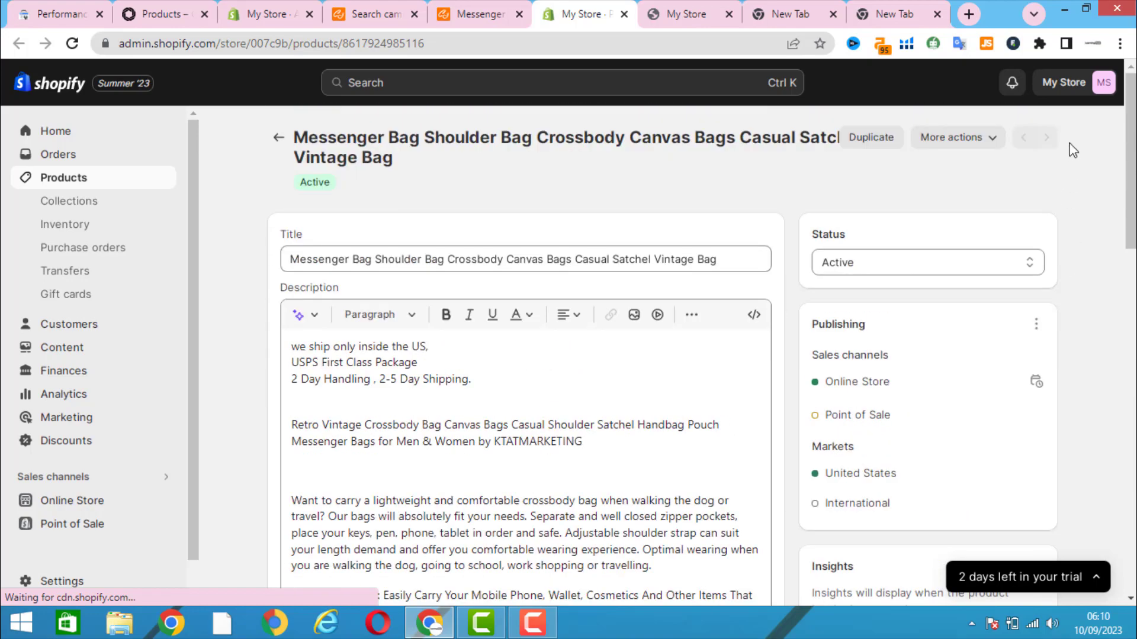
click(970, 142)
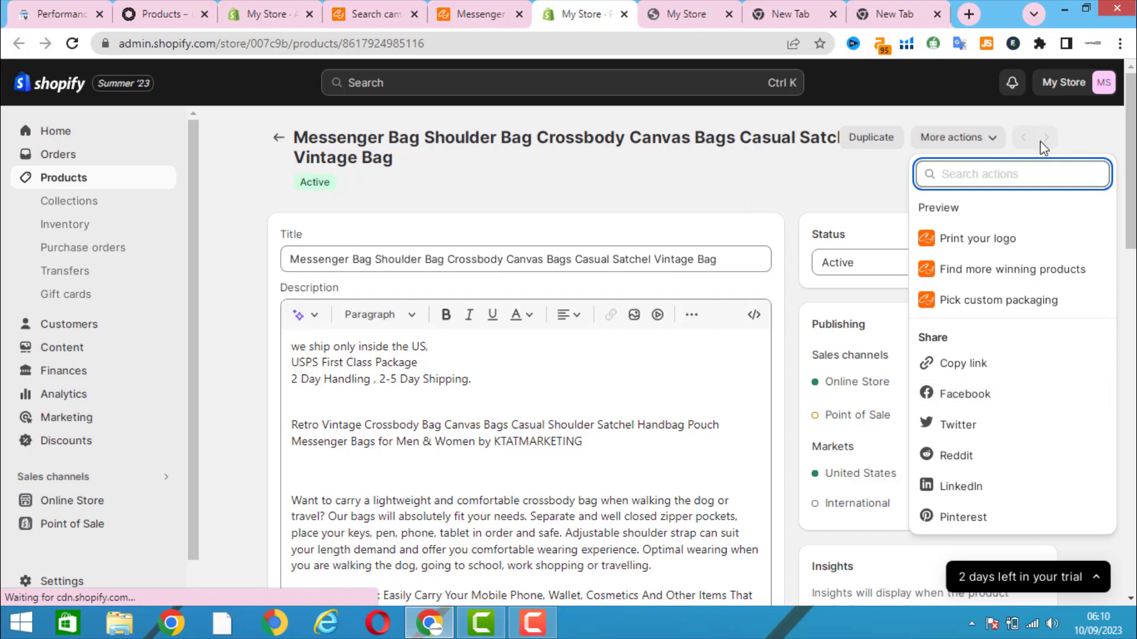
click(876, 169)
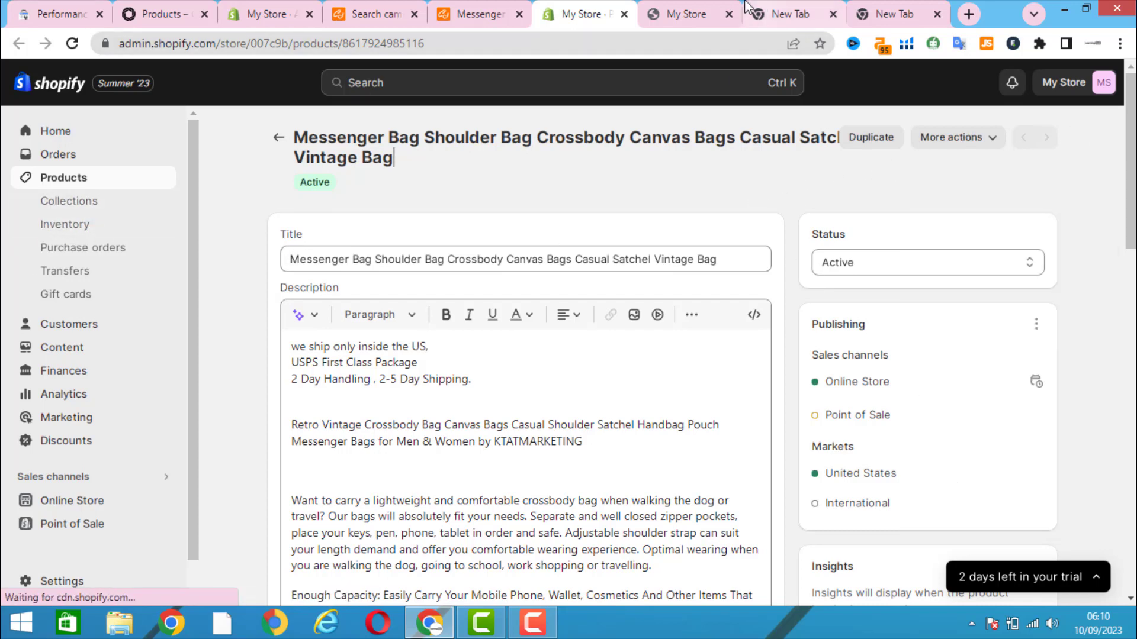
Step: Leave the store's app settings, open the Sarahmarket-1-v2.0 theme for customization and dismiss the newsletter popup in the preview
click(687, 14)
click(238, 8)
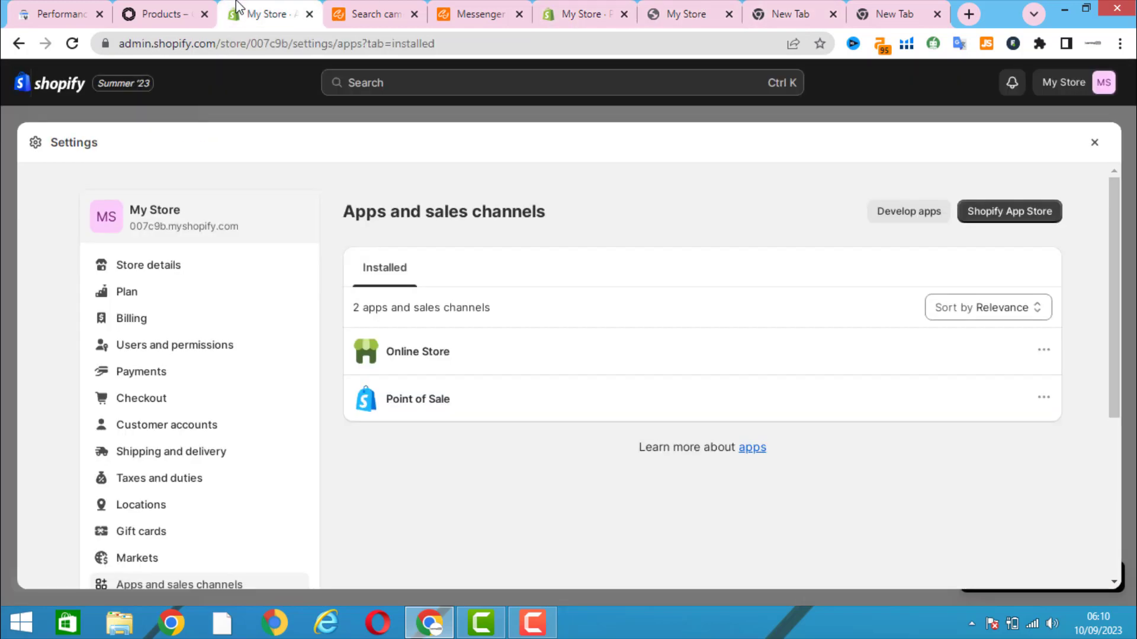
click(1094, 142)
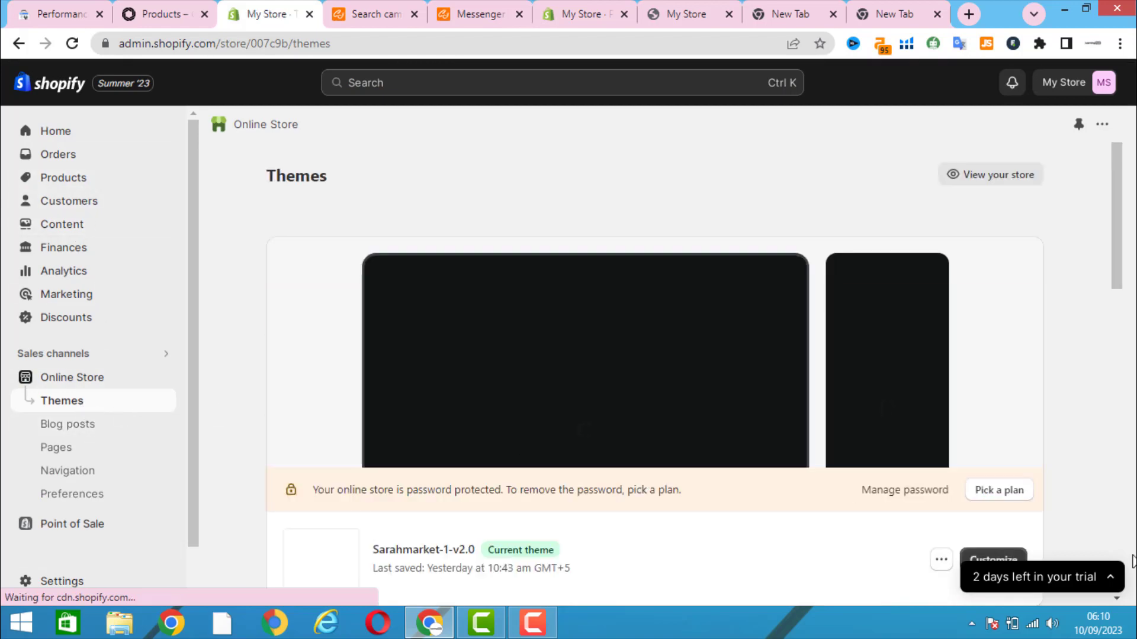
click(986, 555)
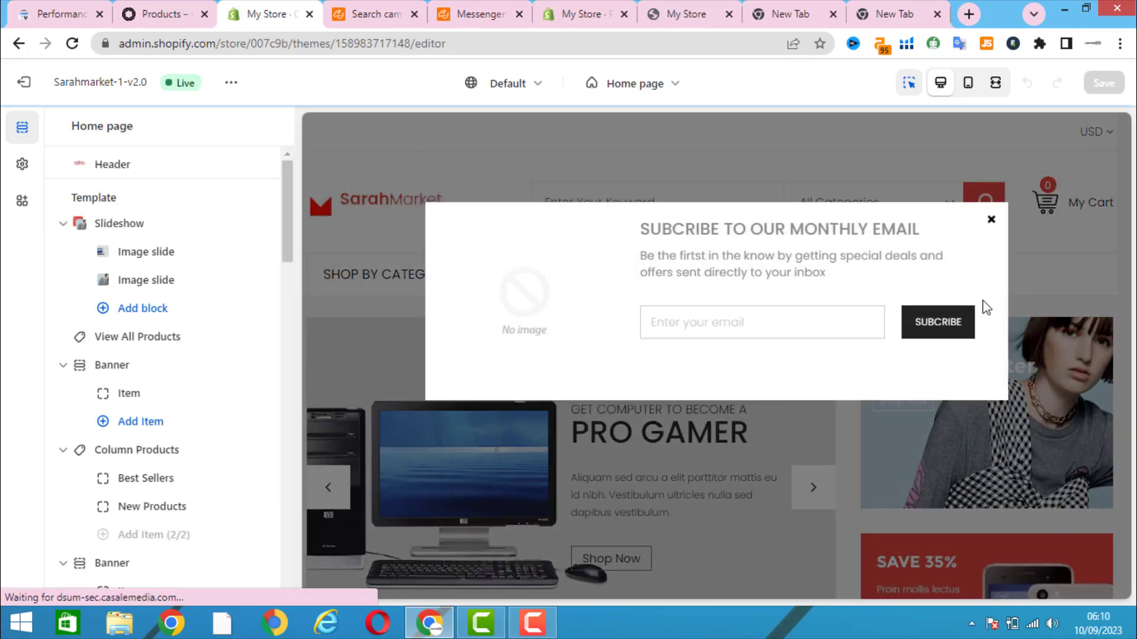
click(991, 219)
Step: Open the settings of the Fashions product tabs section on the home page and go to its banner options
drag(1125, 220, 1124, 366)
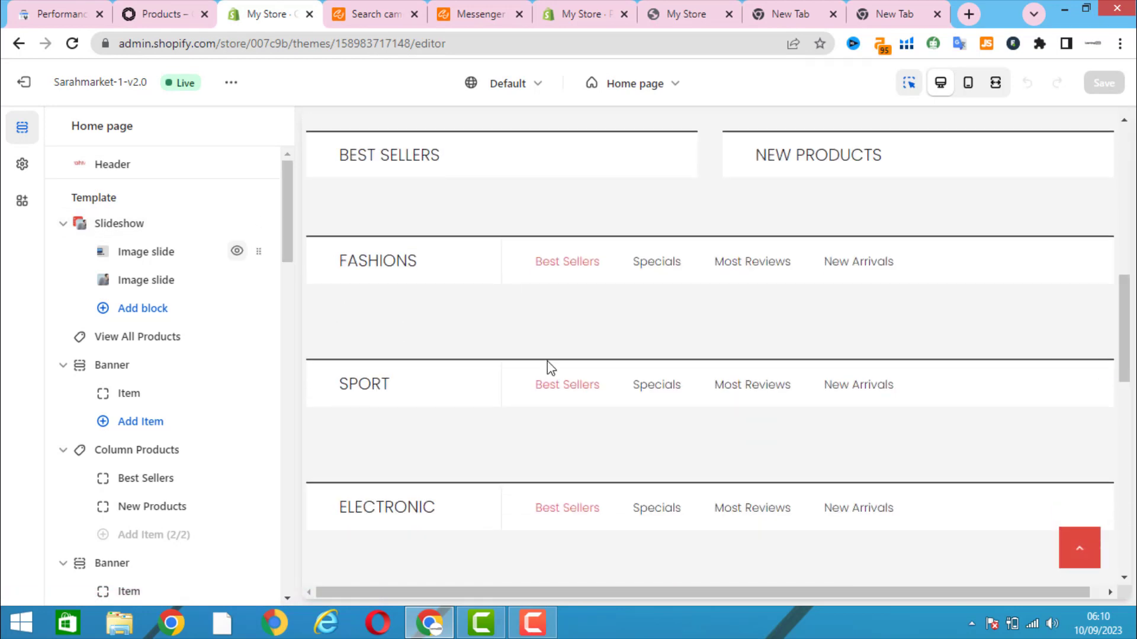
scroll(547, 361, down, 5)
scroll(548, 361, up, 5)
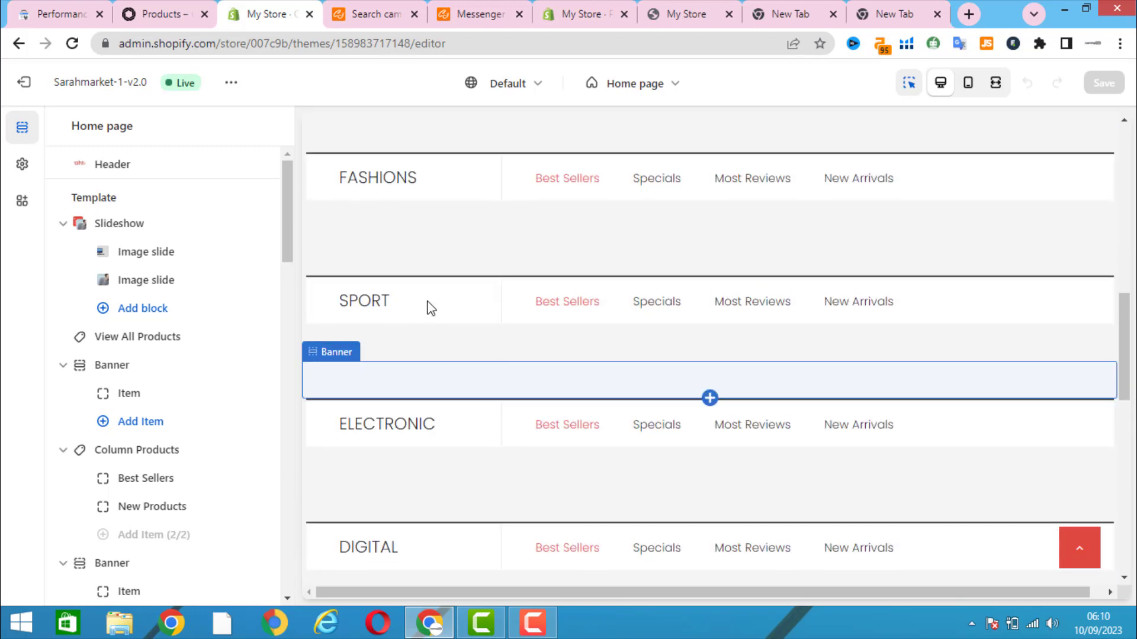
click(420, 178)
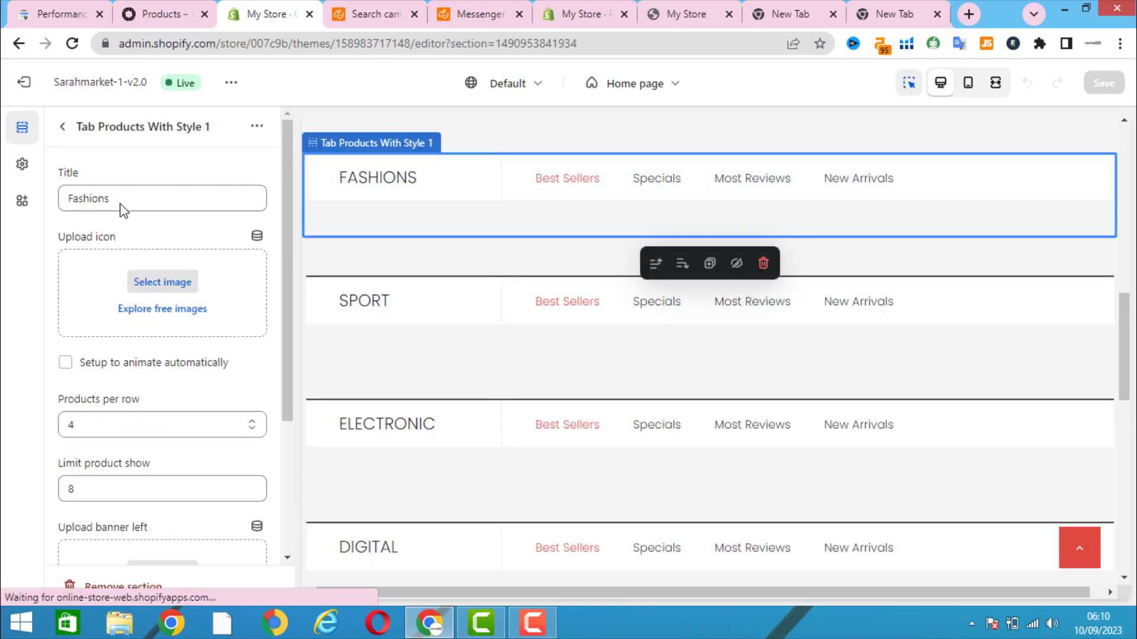
scroll(156, 323, down, 3)
scroll(155, 323, up, 2)
scroll(157, 327, down, 2)
Step: Set the Fashions section's banner link to All collections and return to the home page section list
click(233, 482)
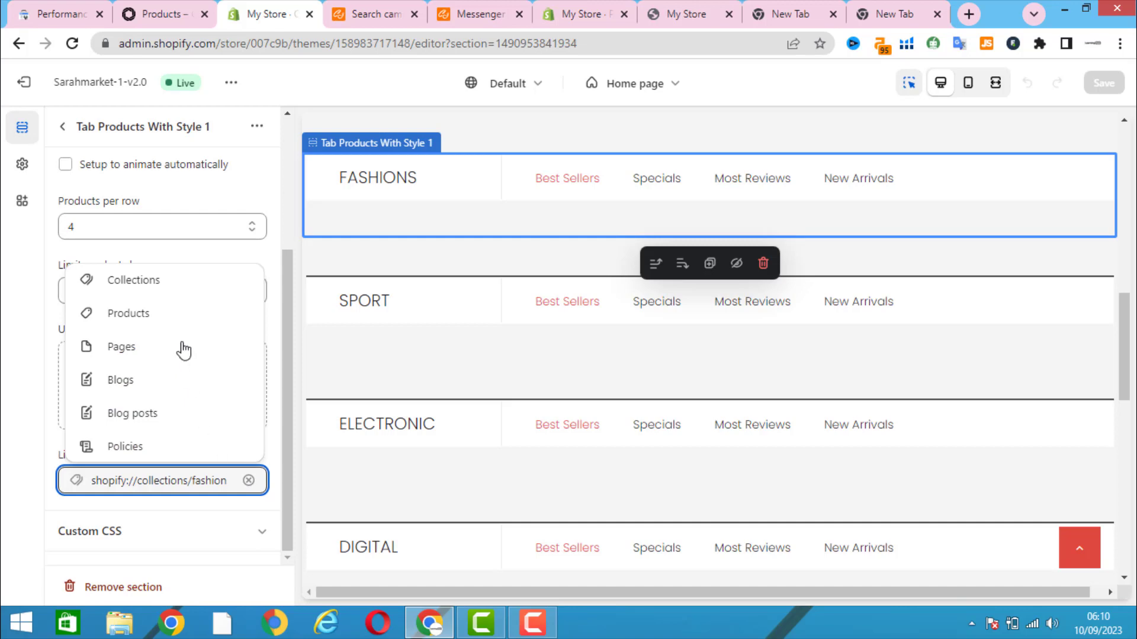
click(146, 281)
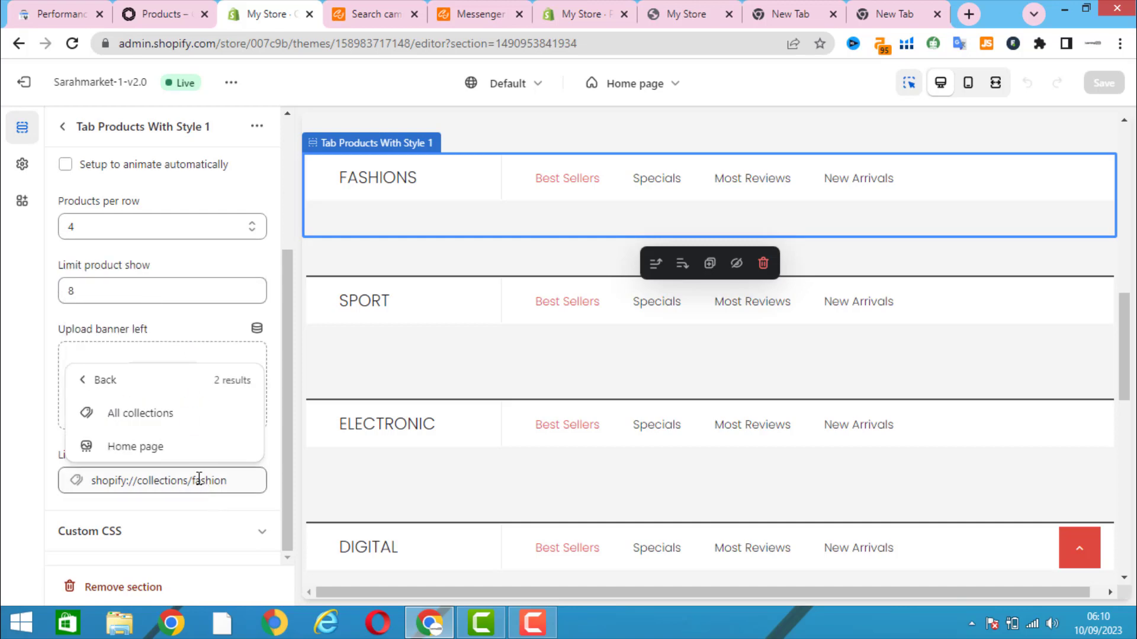
click(158, 413)
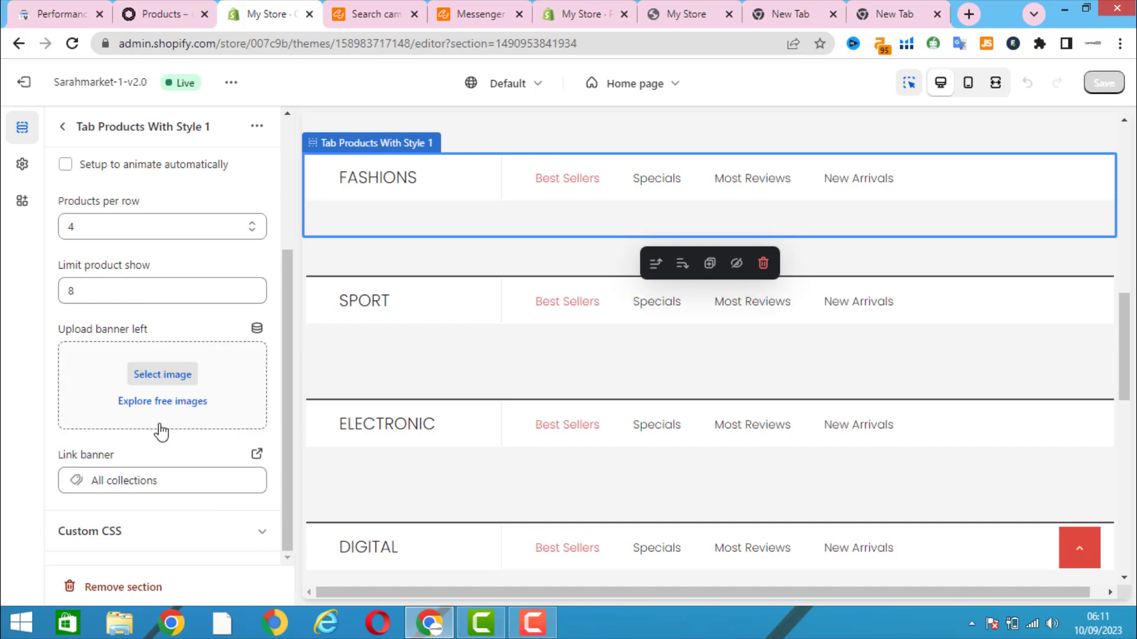
click(210, 476)
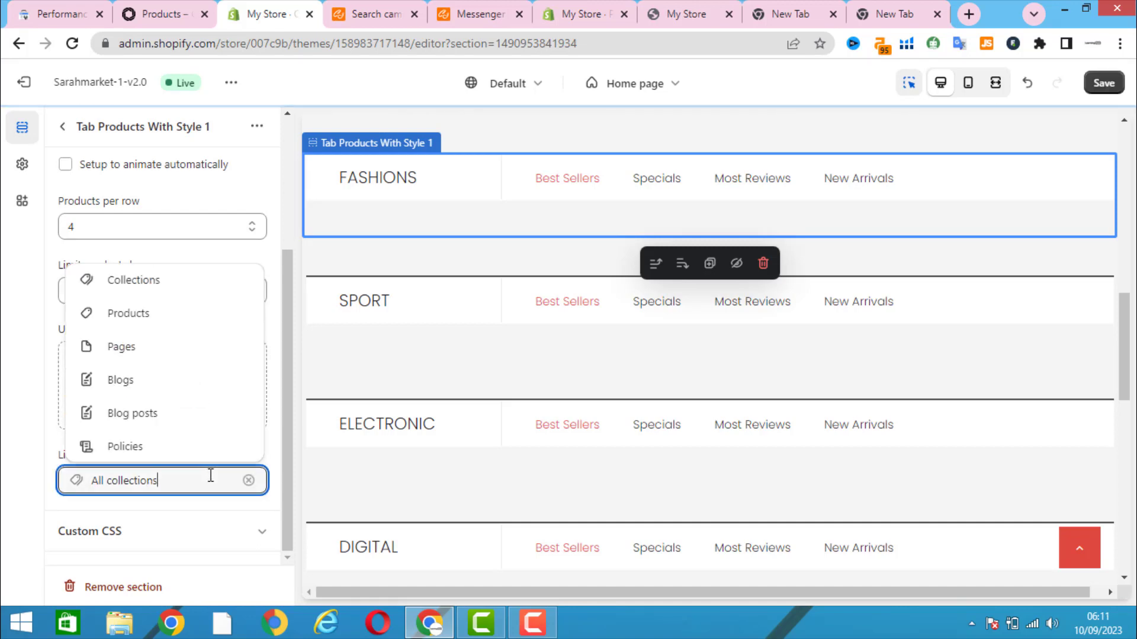
click(62, 126)
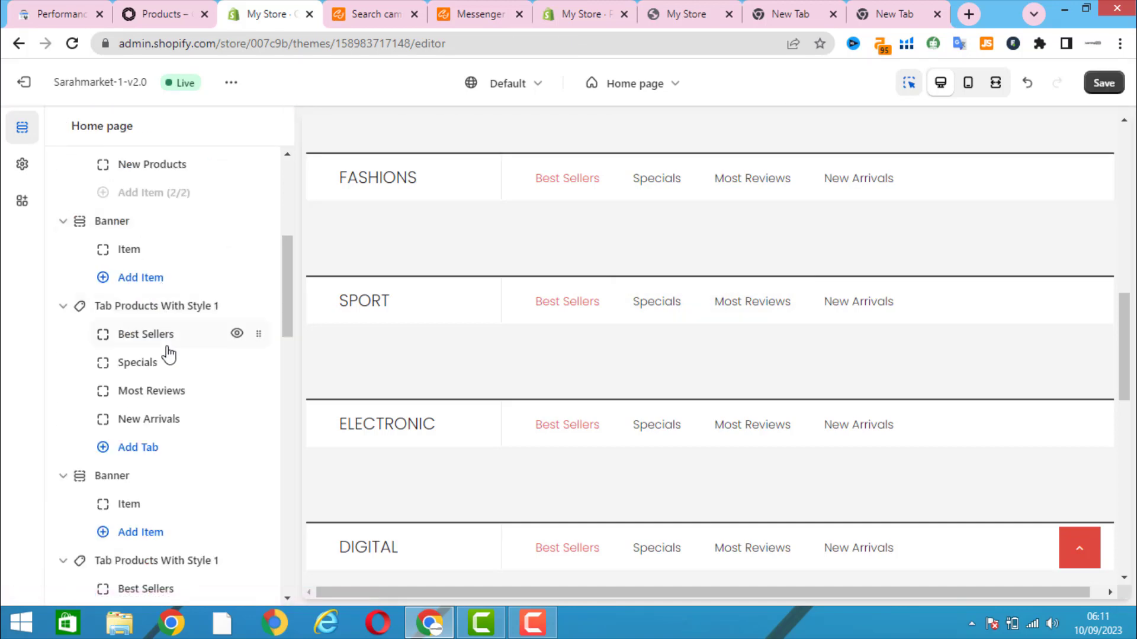
Step: Open the Best Sellers tab block's collection choice in the Fashions section and start creating a new collection
click(164, 346)
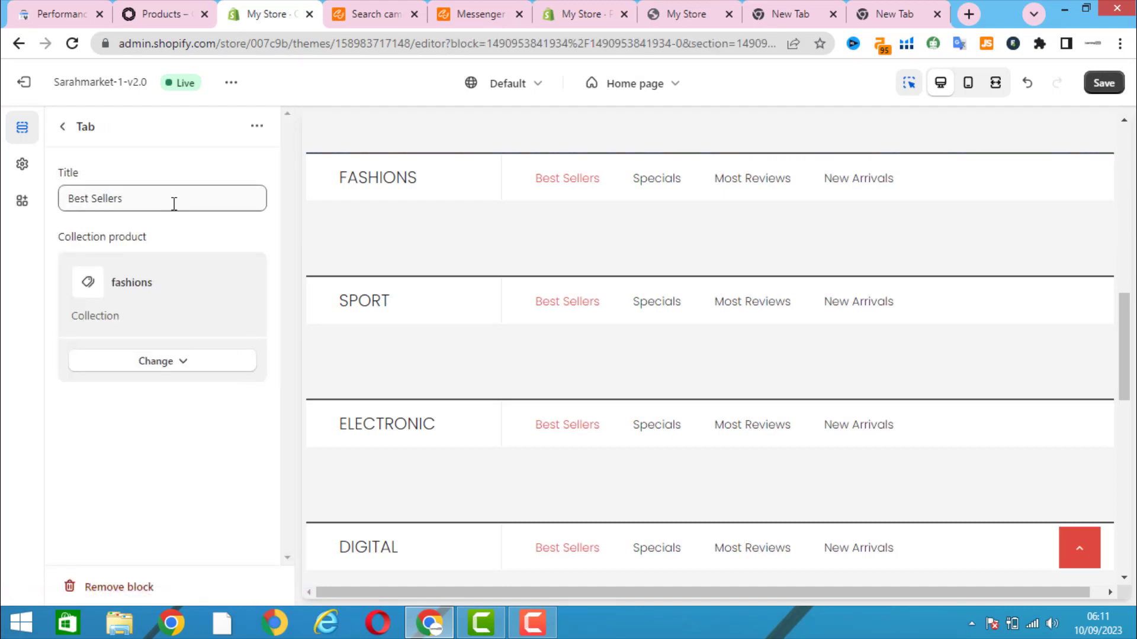
click(169, 373)
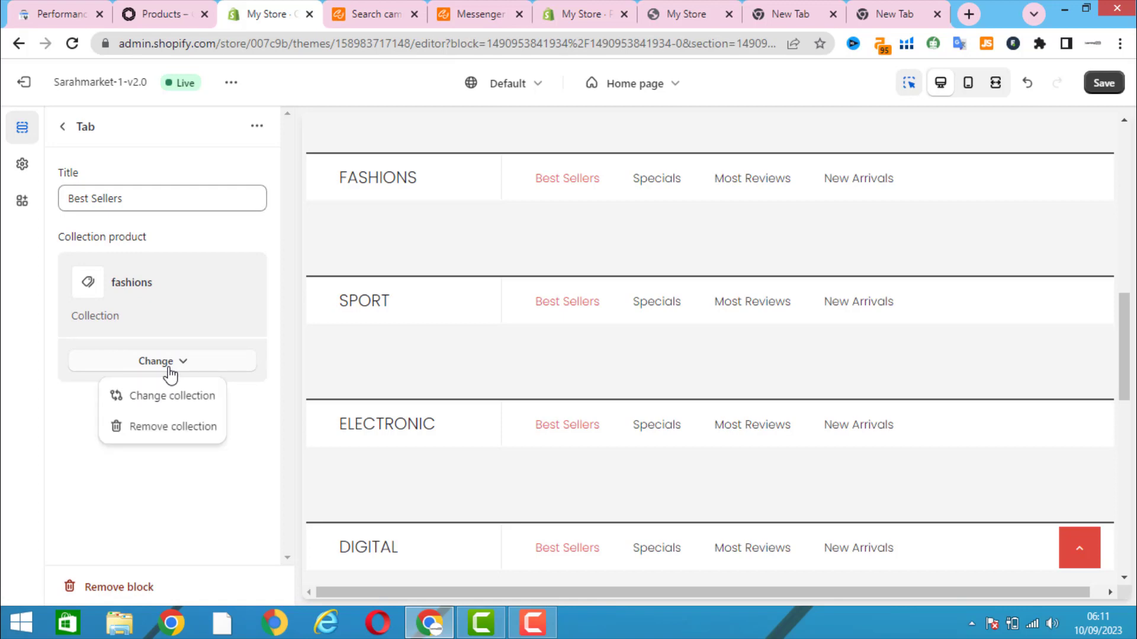
click(167, 397)
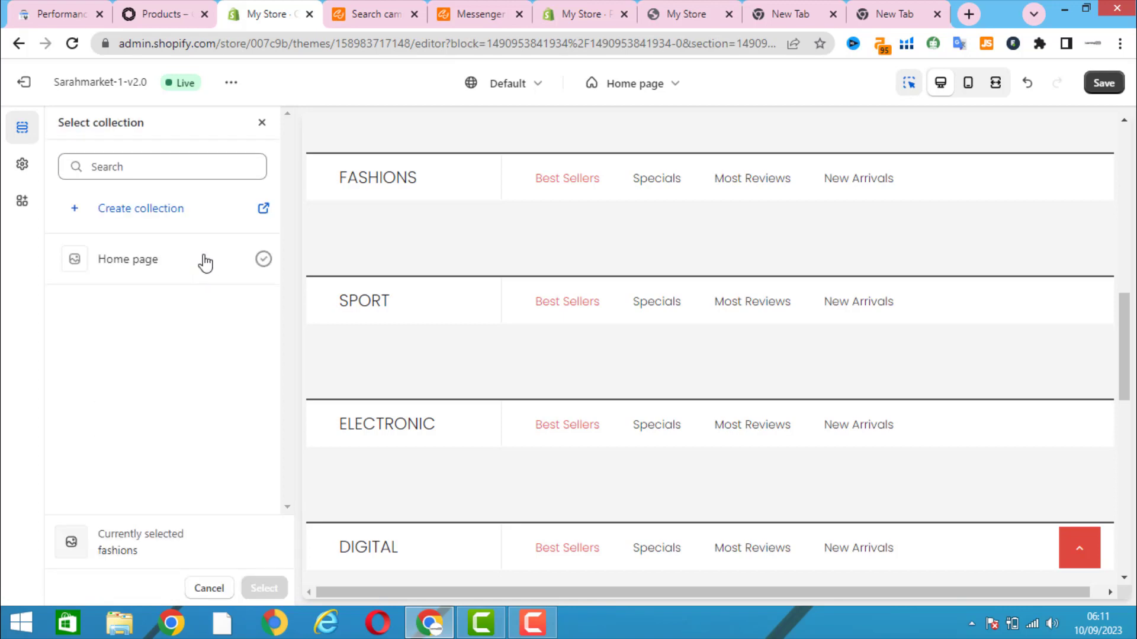
click(135, 217)
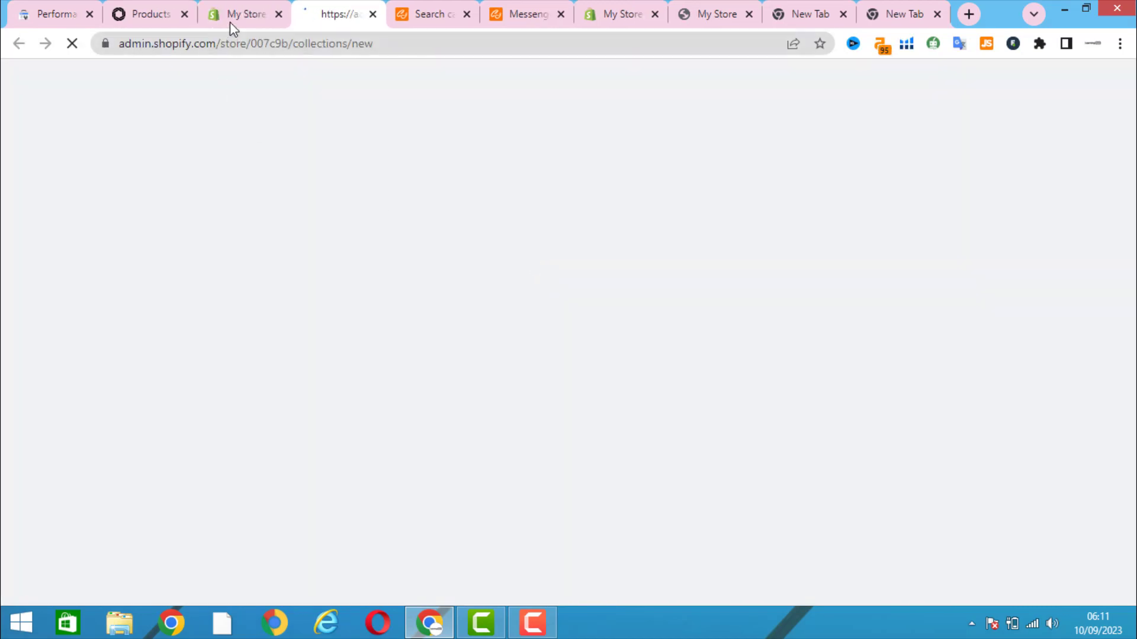
Step: Check the messenger bag's product category on its product page
click(232, 17)
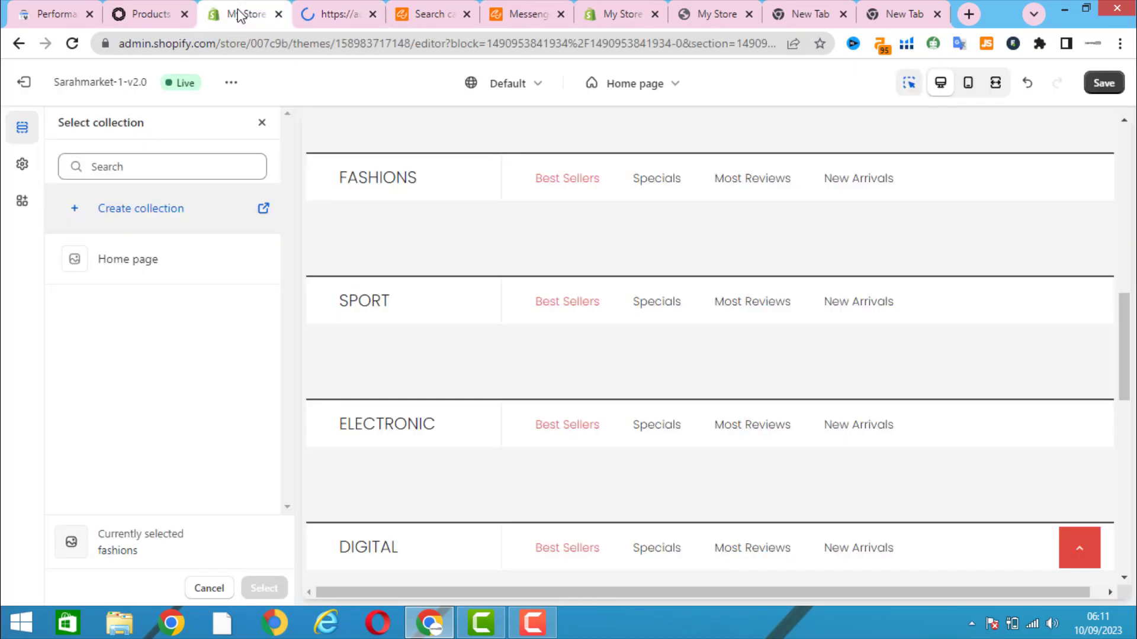
click(450, 13)
click(617, 7)
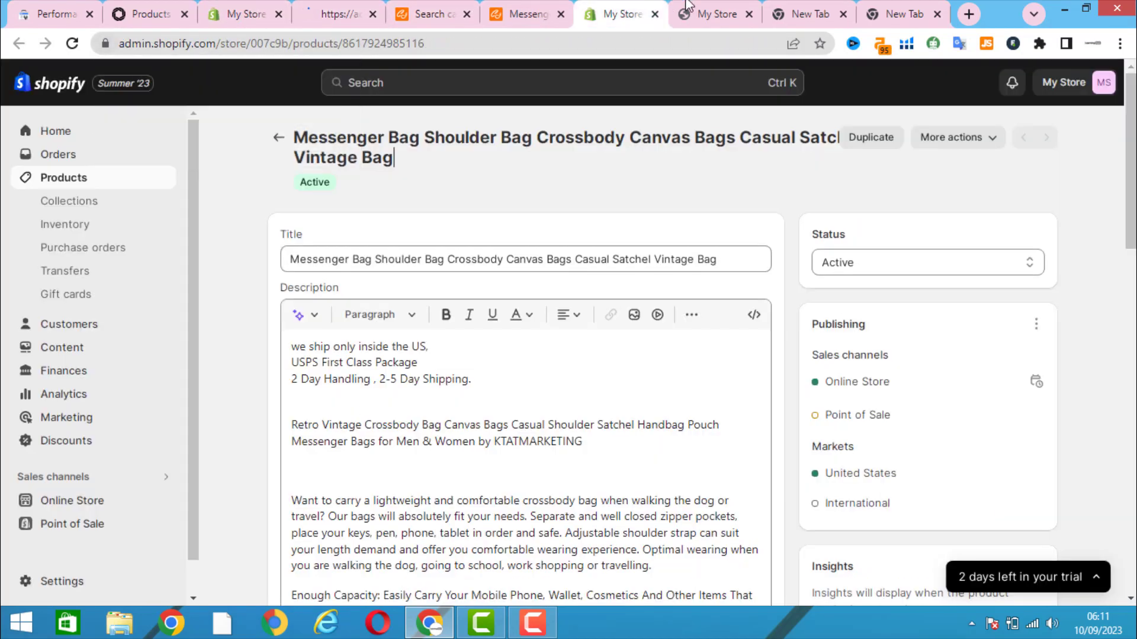
scroll(995, 379, down, 5)
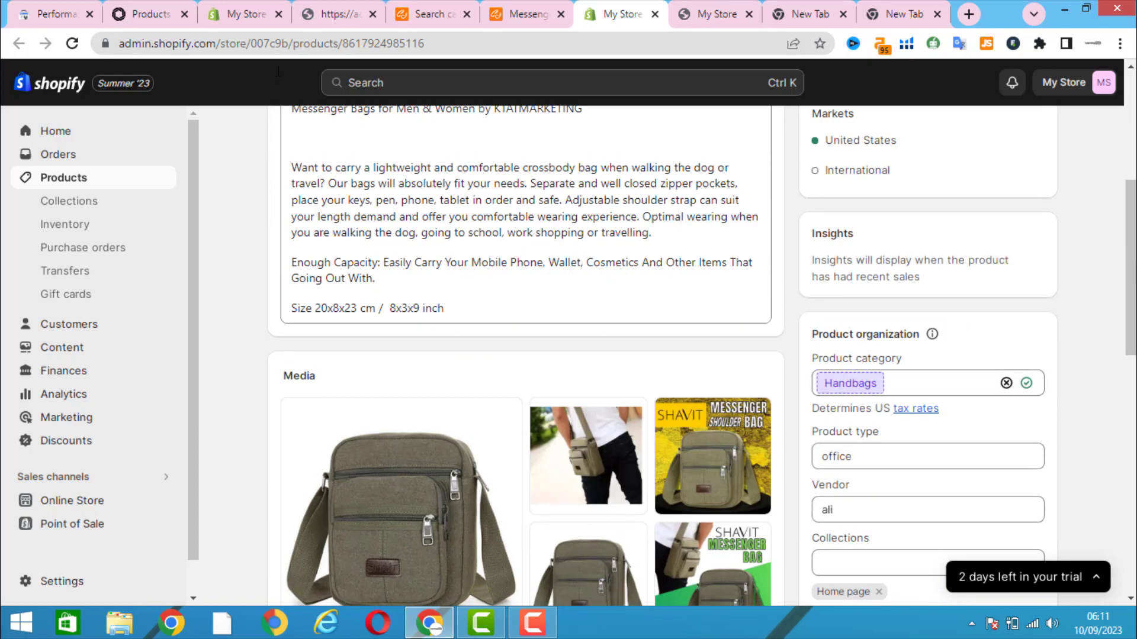
Step: Return to the new collection form and title the collection Bags
click(335, 14)
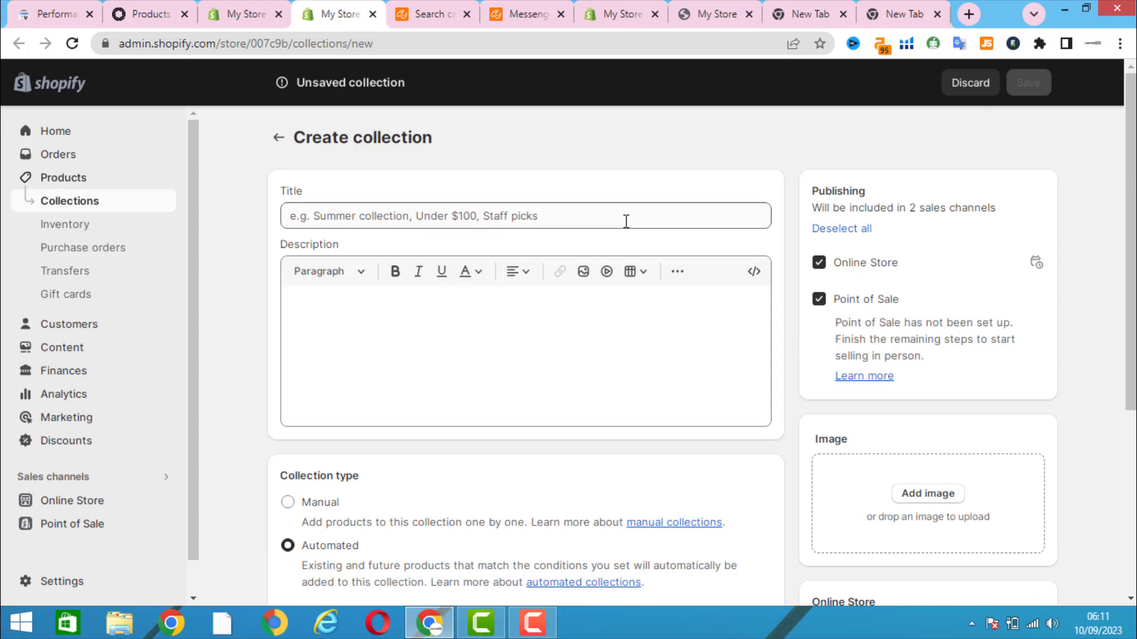
click(626, 221)
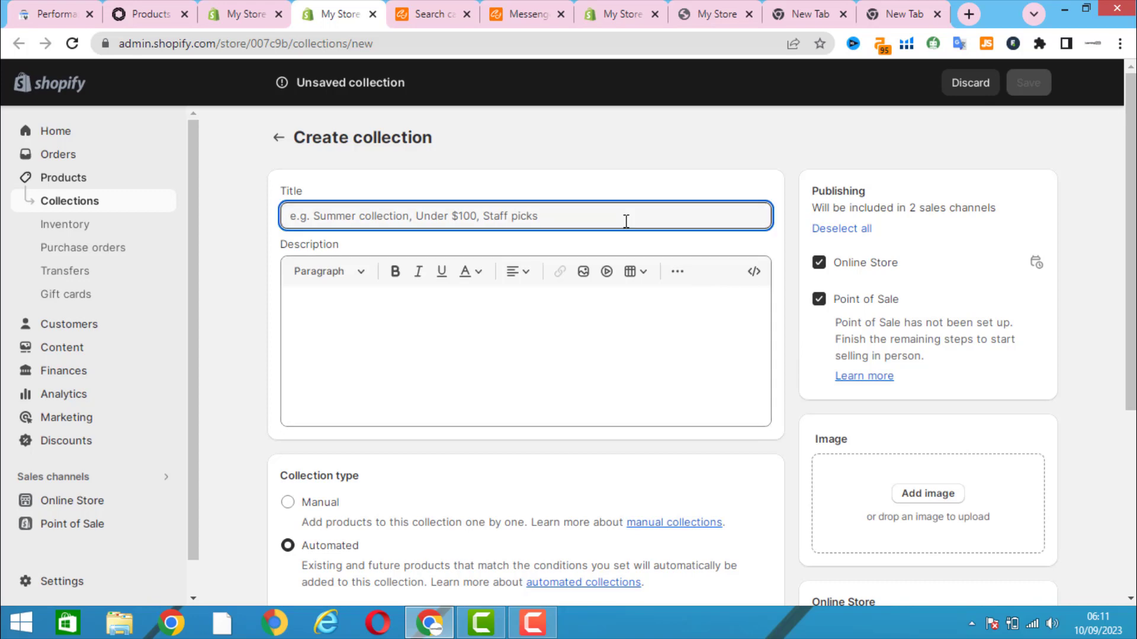
text(Bags)
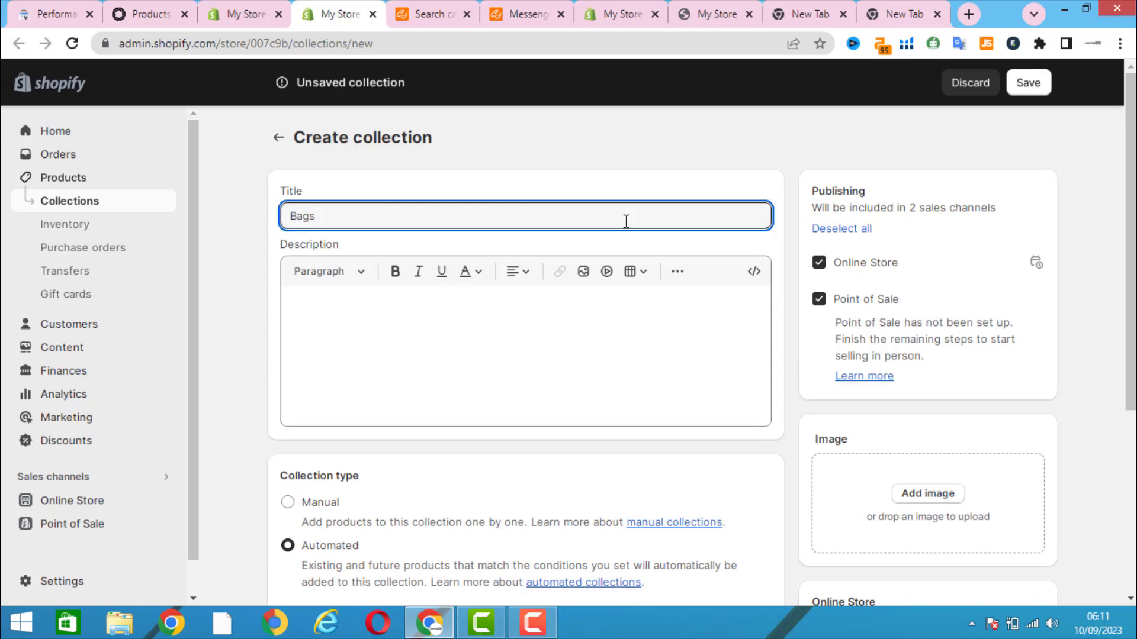
Step: Set the automated collection's condition to product category is equal to Handbags and save the collection
scroll(685, 425, down, 5)
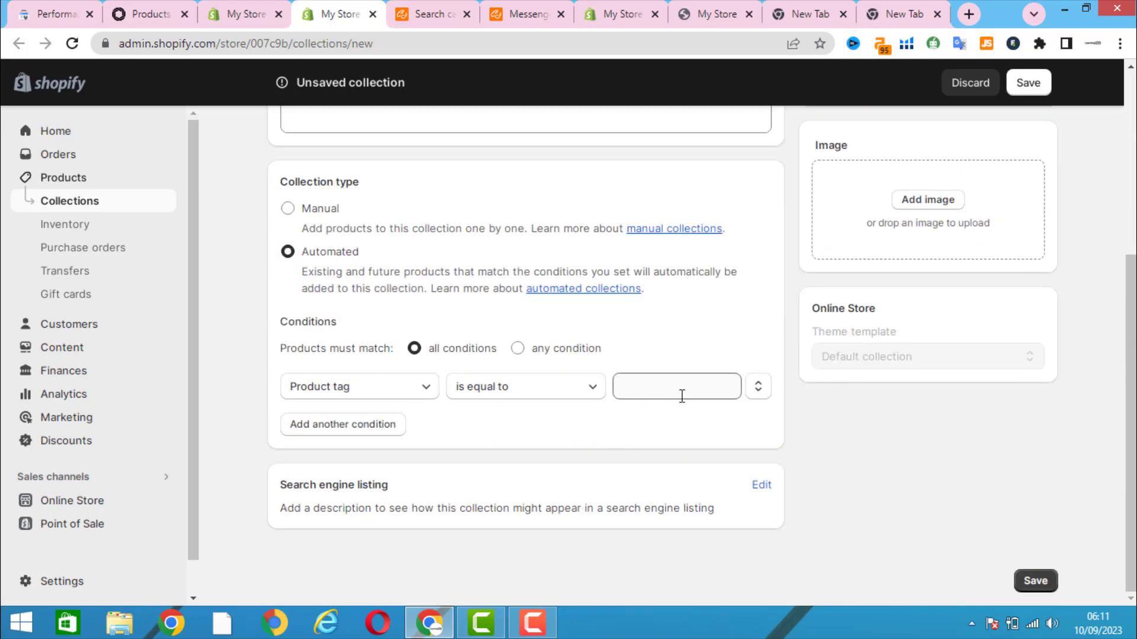
click(330, 391)
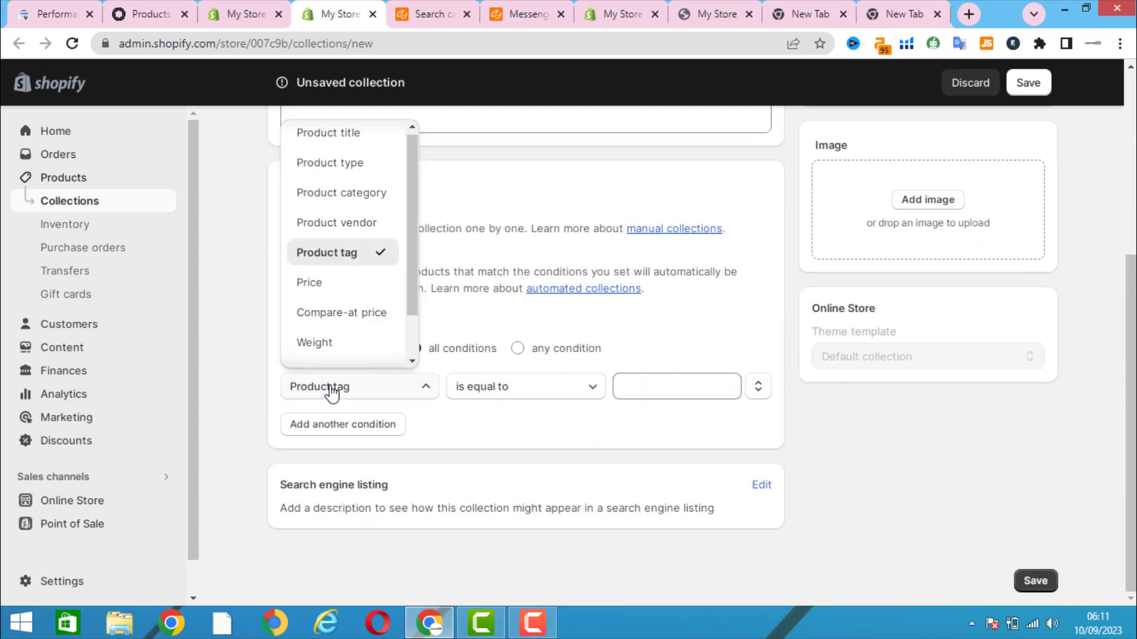
click(373, 200)
click(698, 388)
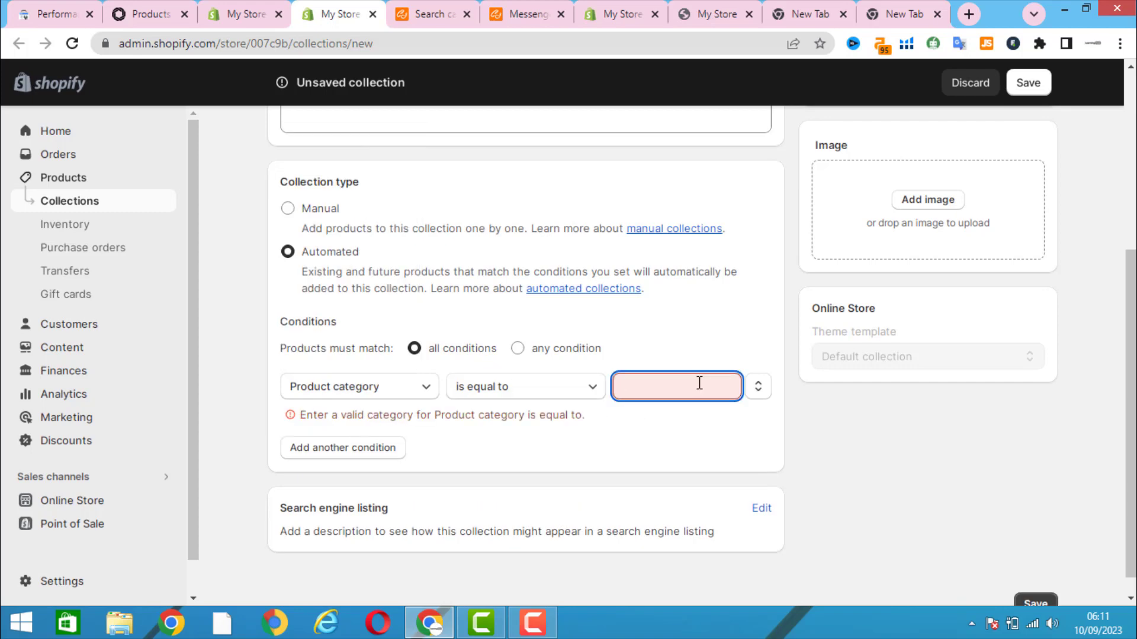
text(hand)
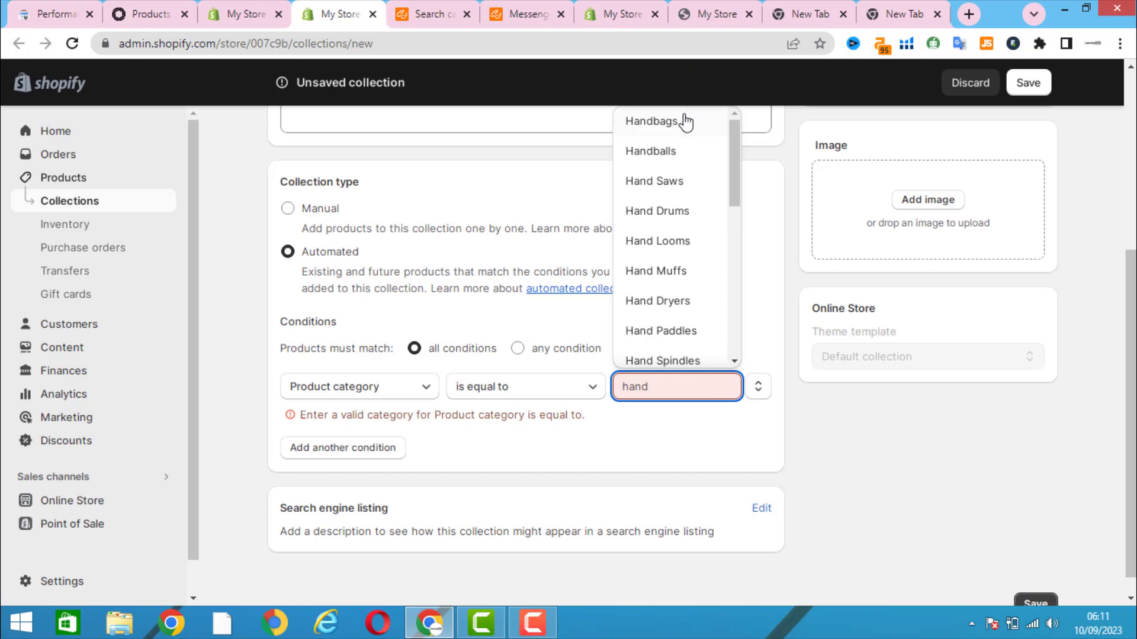
click(685, 121)
scroll(1066, 320, up, 5)
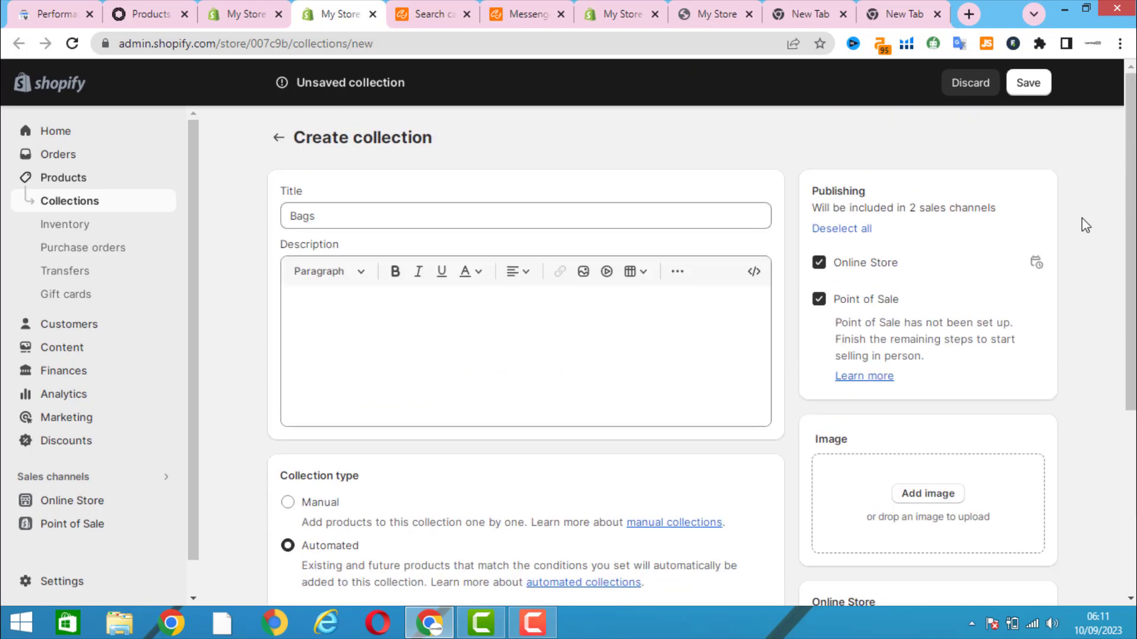
click(1033, 92)
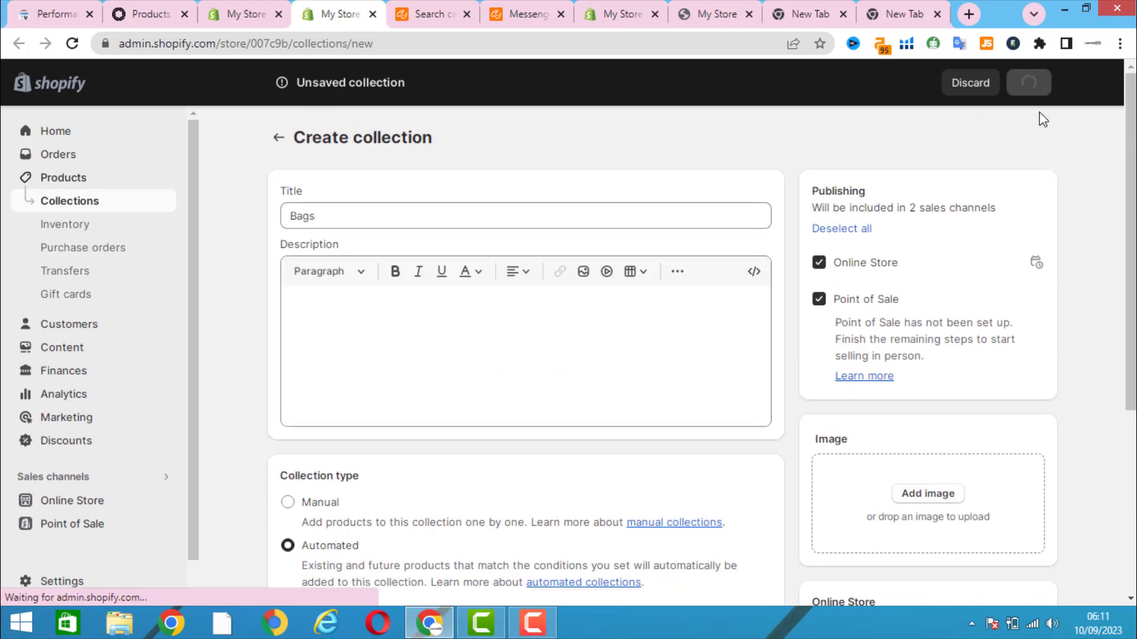
Step: Reopen the Bags collection from the collection list and review its conditions and products
scroll(595, 299, down, 5)
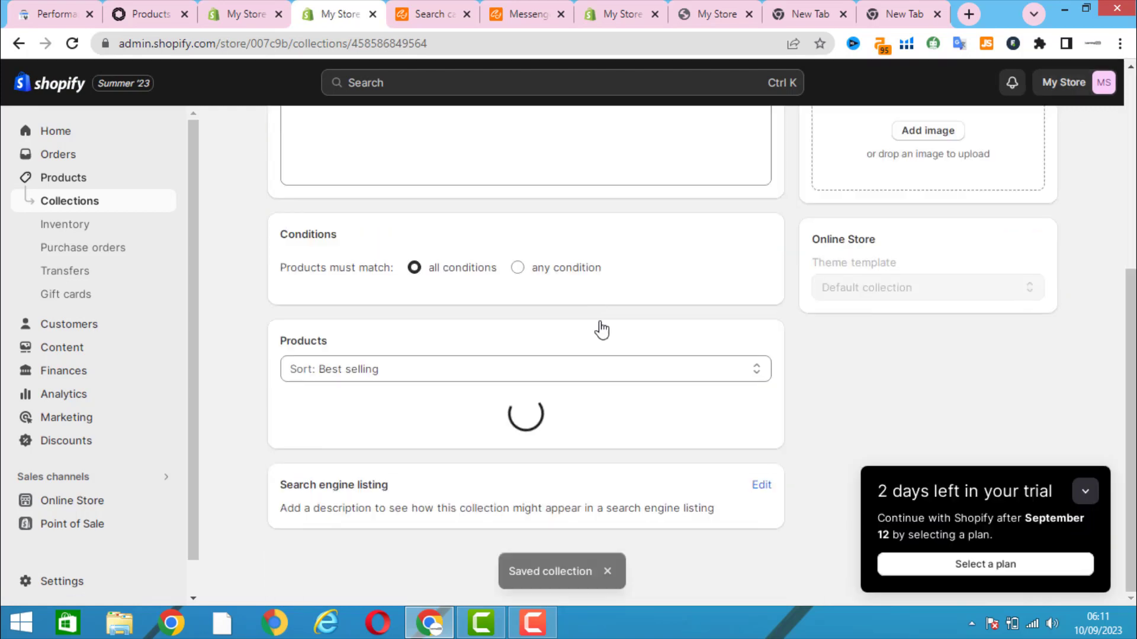
scroll(337, 330, up, 4)
click(76, 230)
click(96, 209)
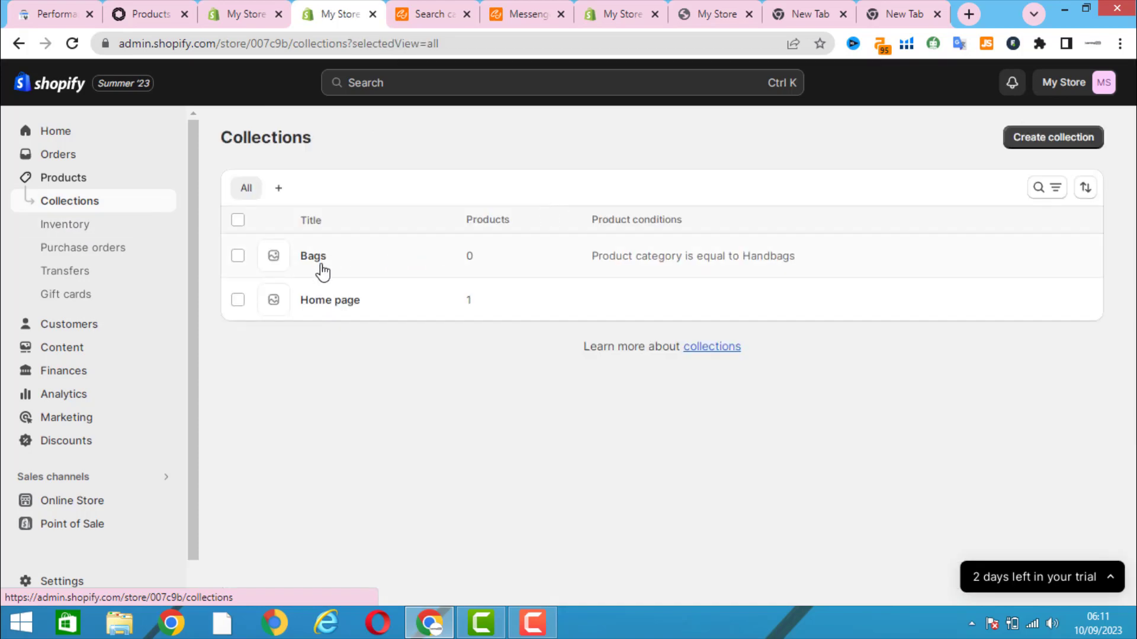
click(321, 256)
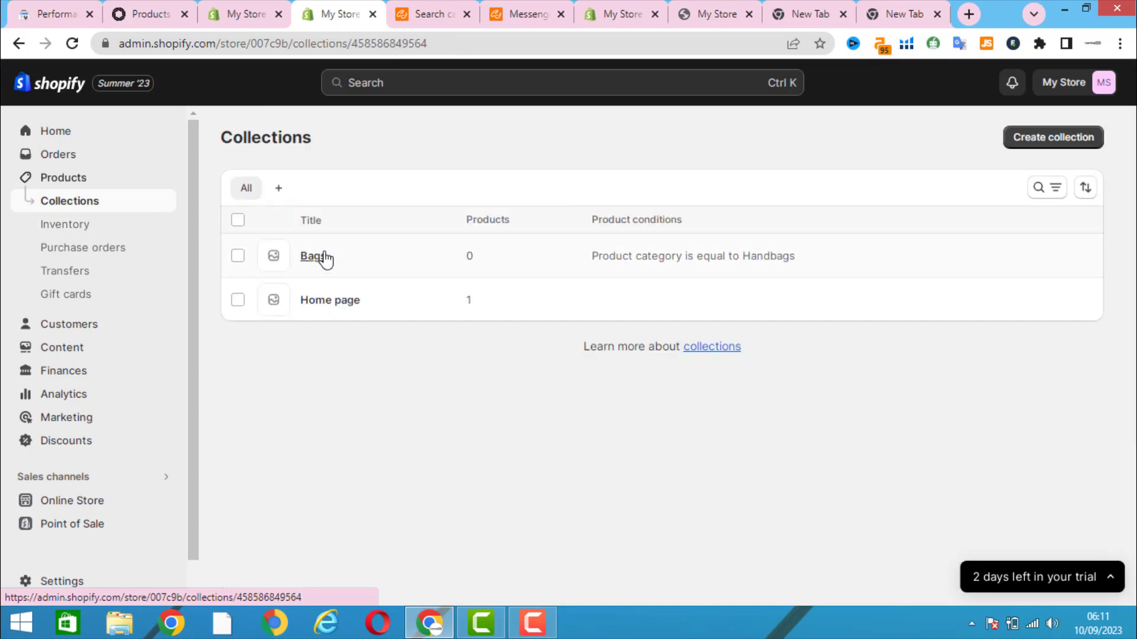
scroll(675, 426, down, 4)
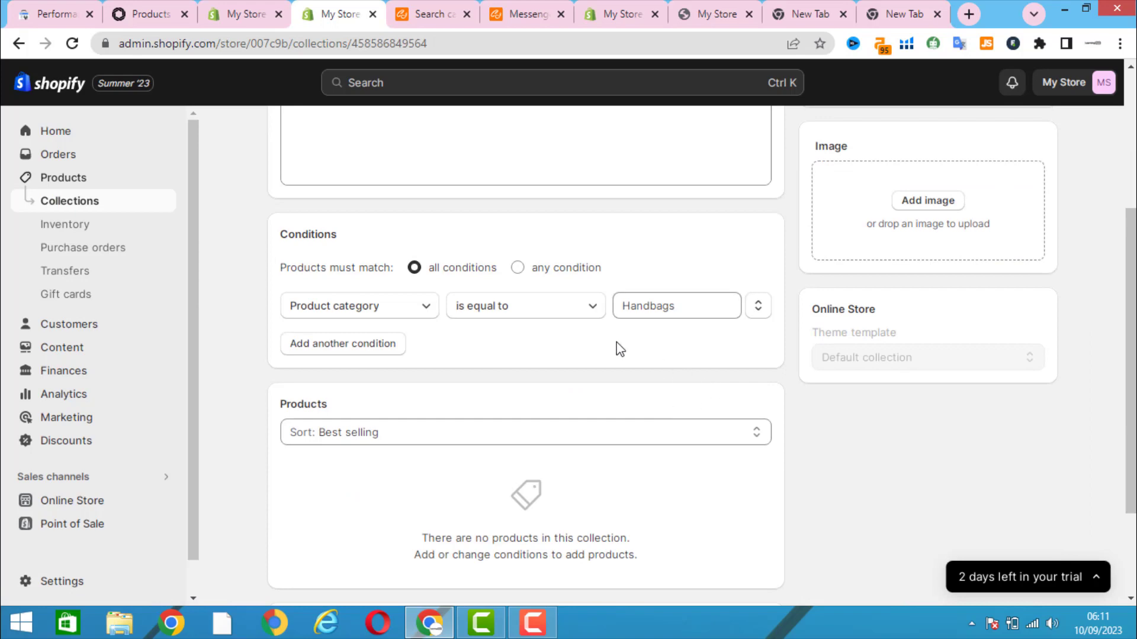
Step: Examine the category suggestions offered for the Handbags condition of the Bags collection
click(703, 315)
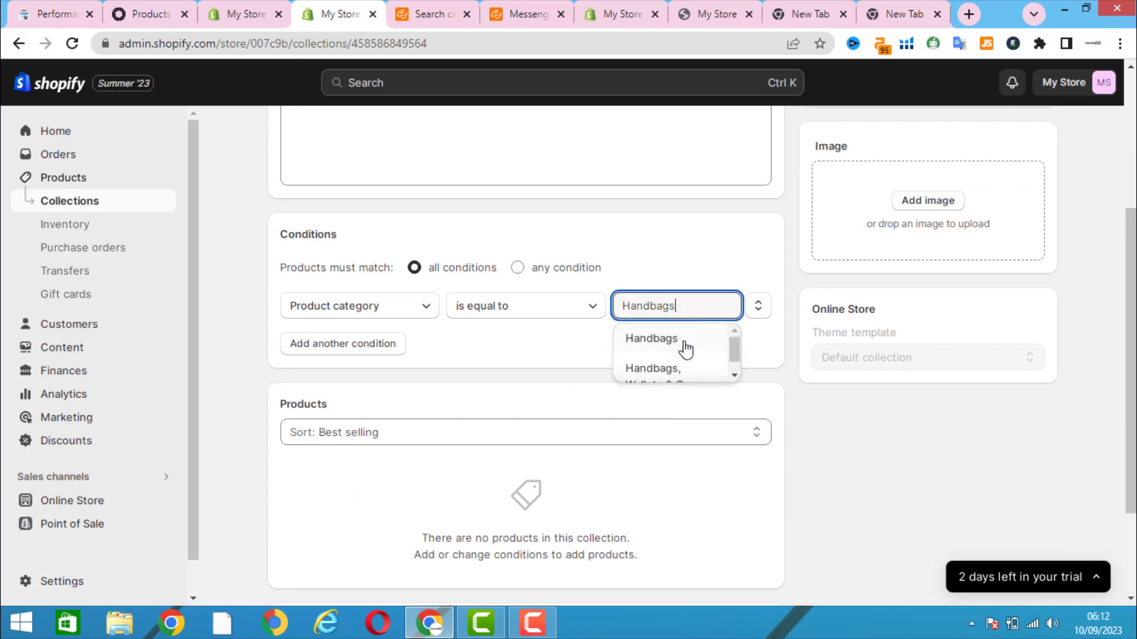
scroll(685, 350, down, 1)
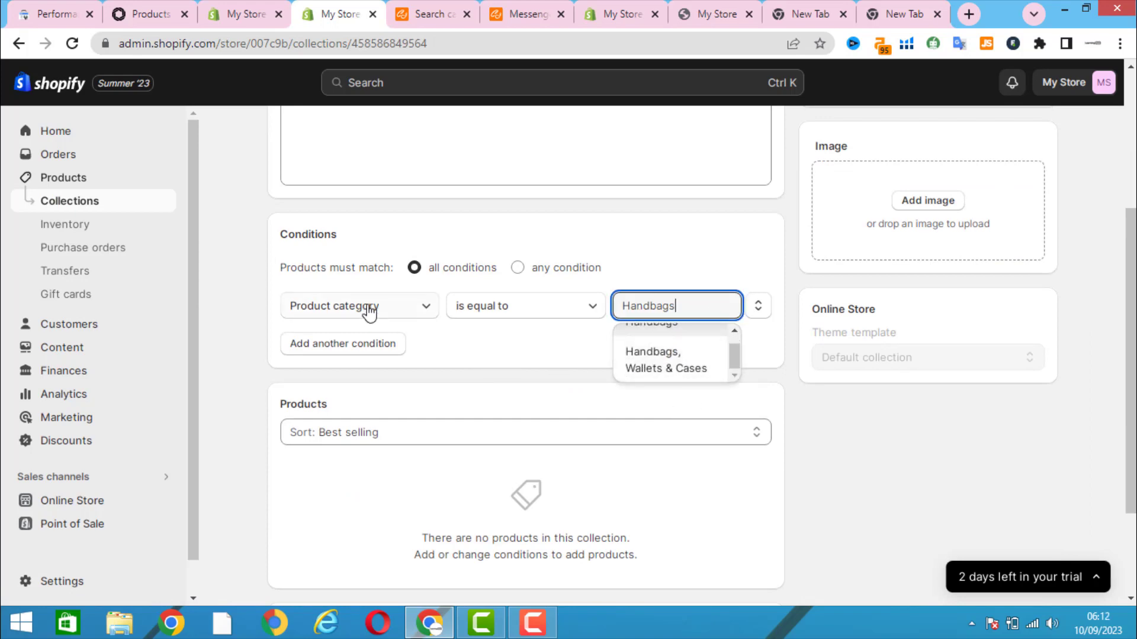
click(545, 363)
scroll(1015, 437, up, 4)
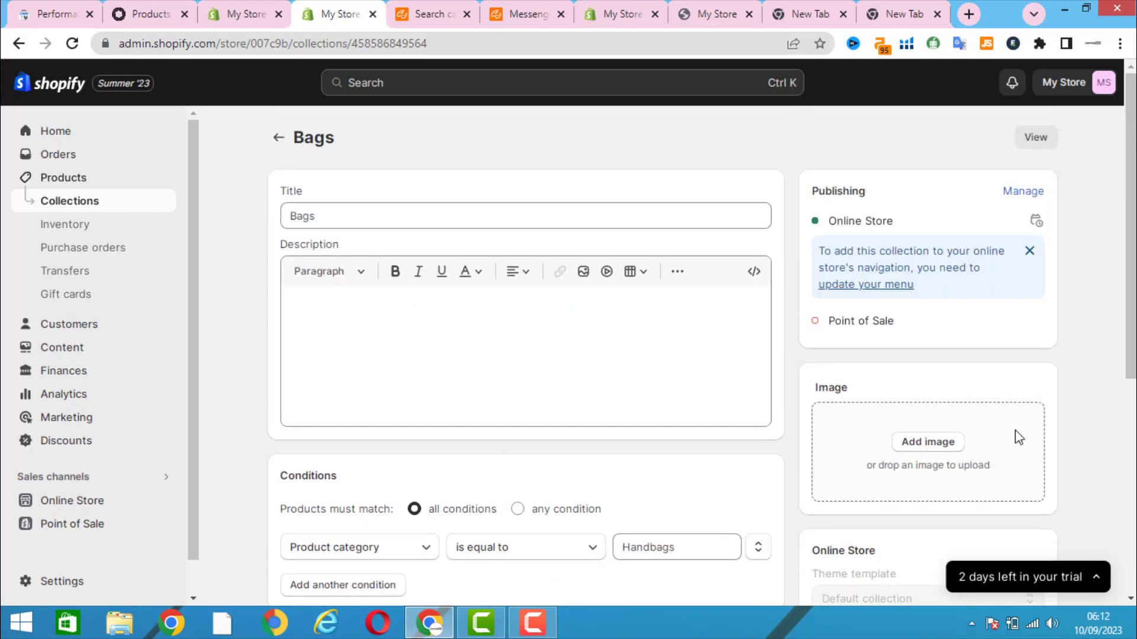
Step: Open the messenger bag from the product list and check its category, product type, collections and description
click(64, 156)
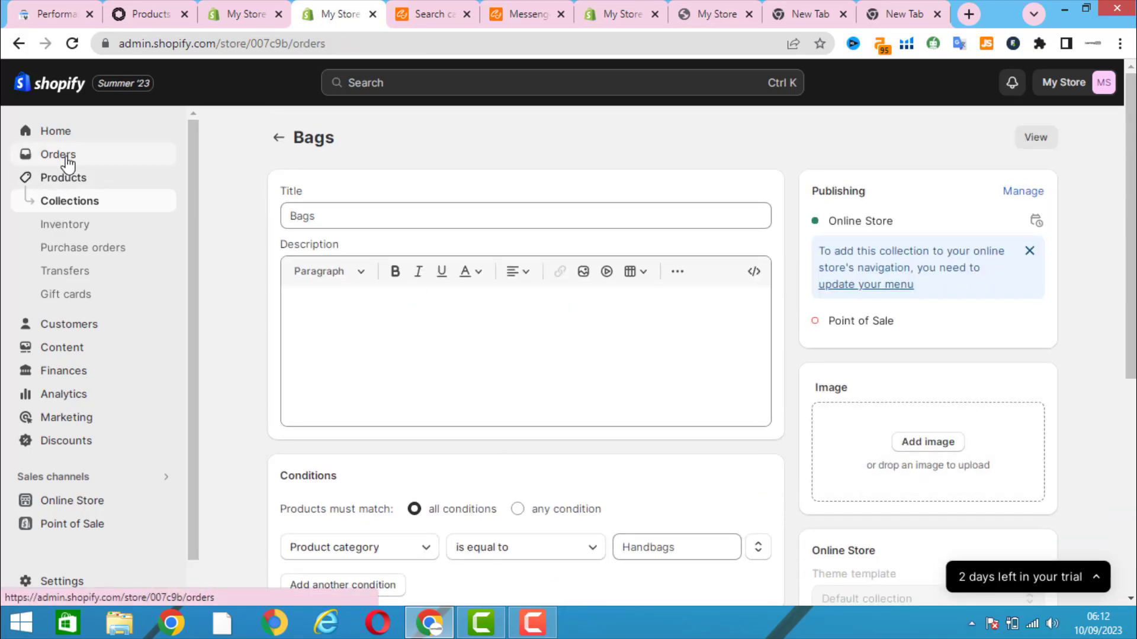
click(72, 187)
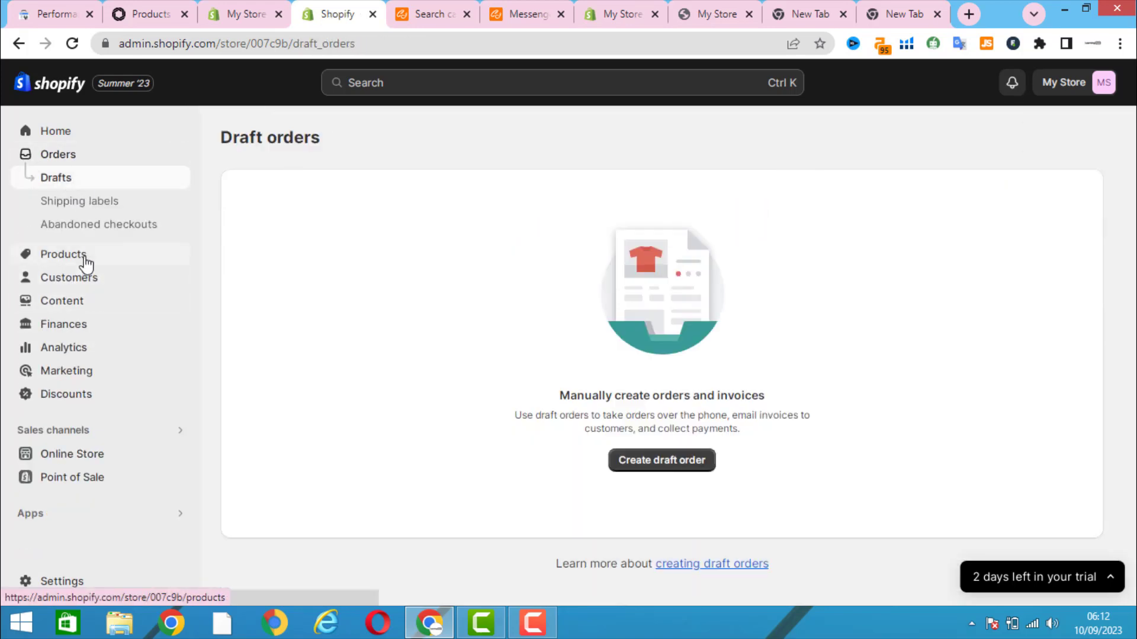
click(87, 256)
click(381, 272)
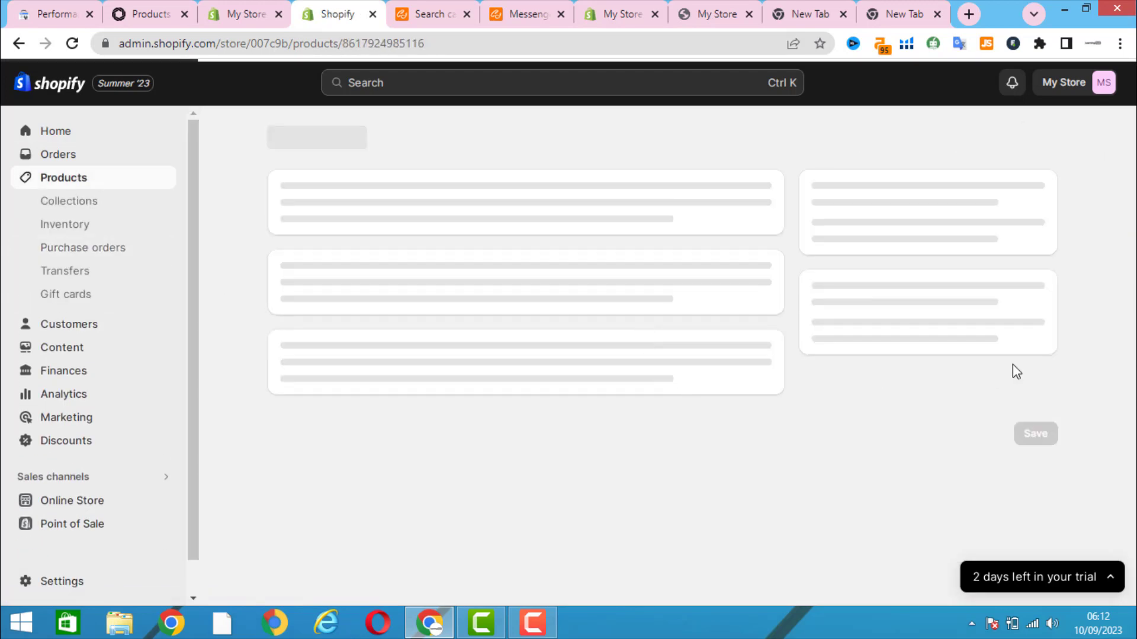
scroll(922, 303, down, 7)
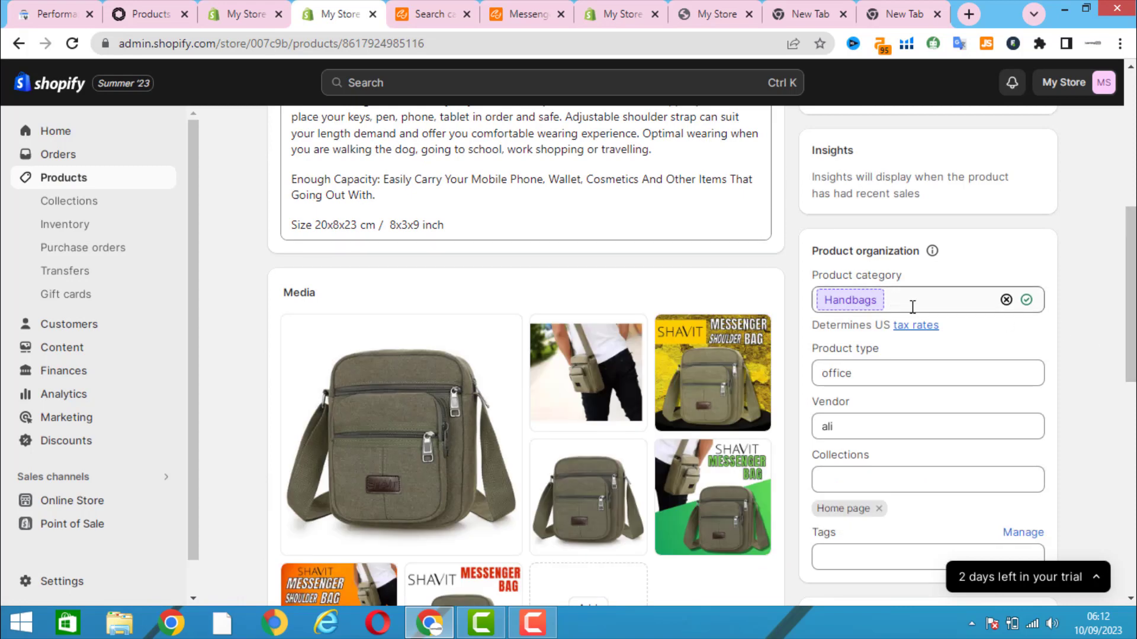
scroll(908, 317, down, 3)
click(856, 208)
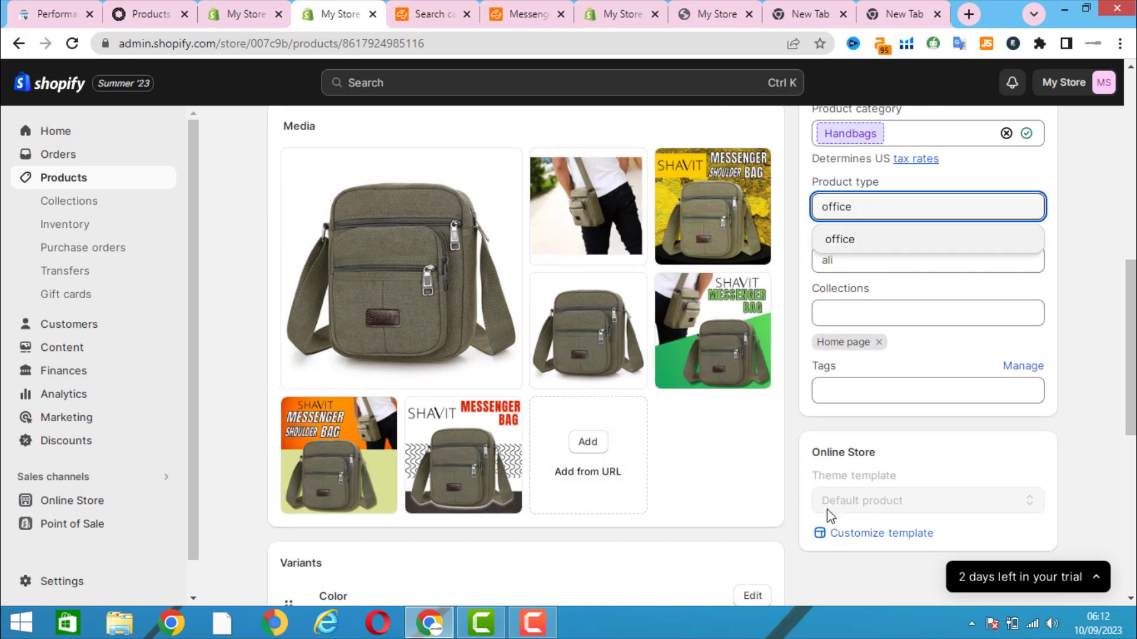
scroll(830, 516, up, 15)
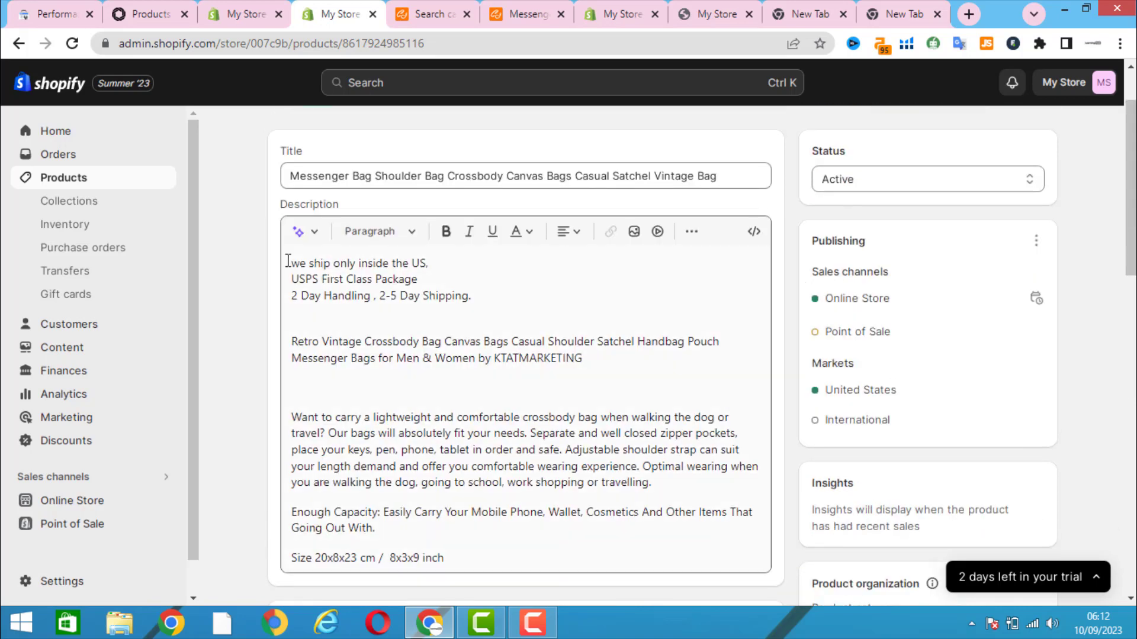
Step: Go back to the Bags collection and check its product list against the category condition
click(75, 204)
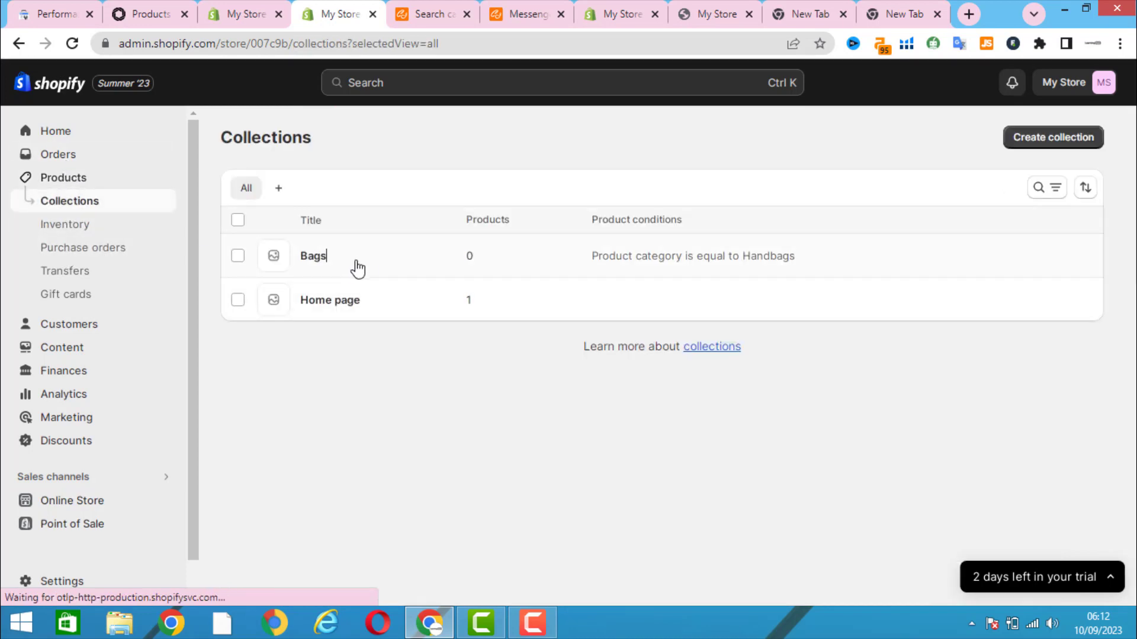
click(353, 268)
scroll(654, 355, down, 6)
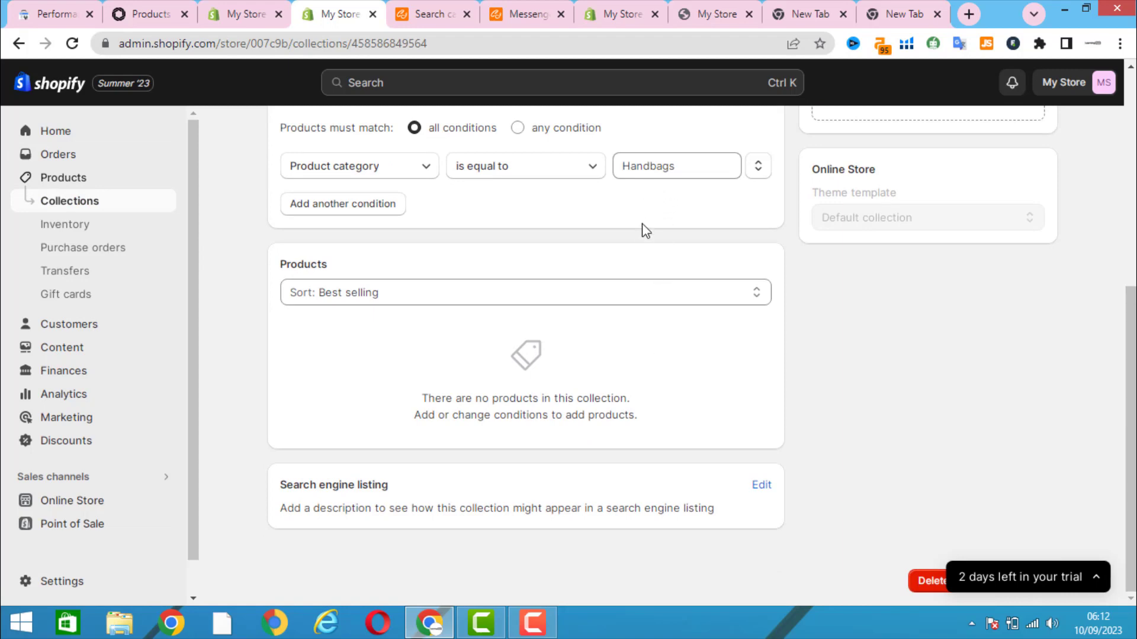
scroll(647, 225, up, 2)
Step: Inspect the condition's field options and category suggestions, and look over the rest of the Bags collection page
click(379, 256)
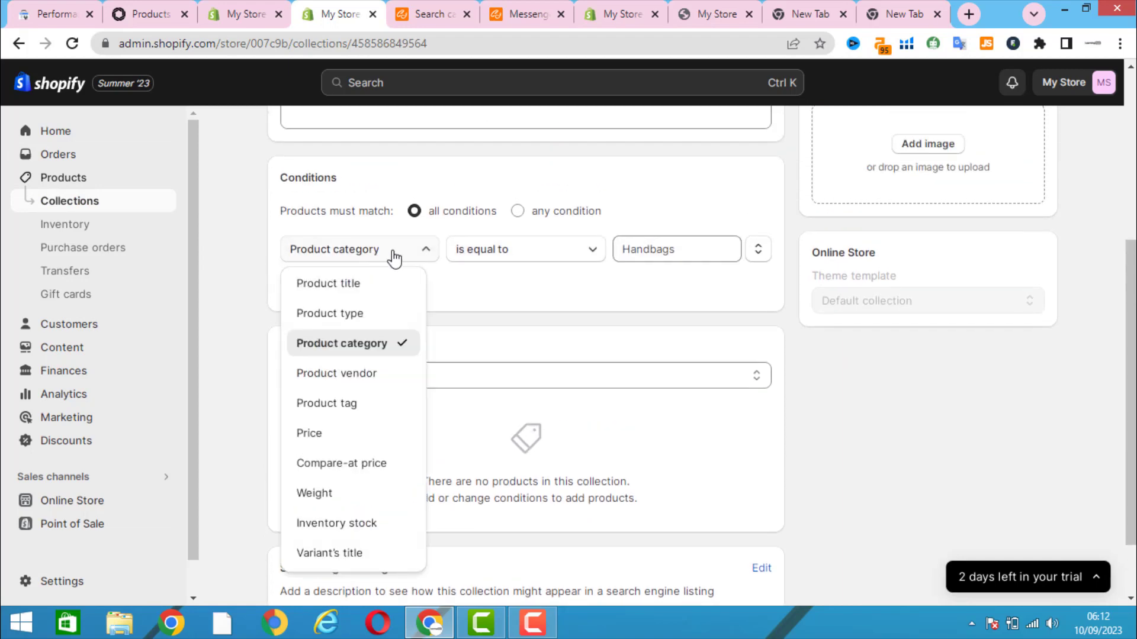
click(533, 252)
click(693, 247)
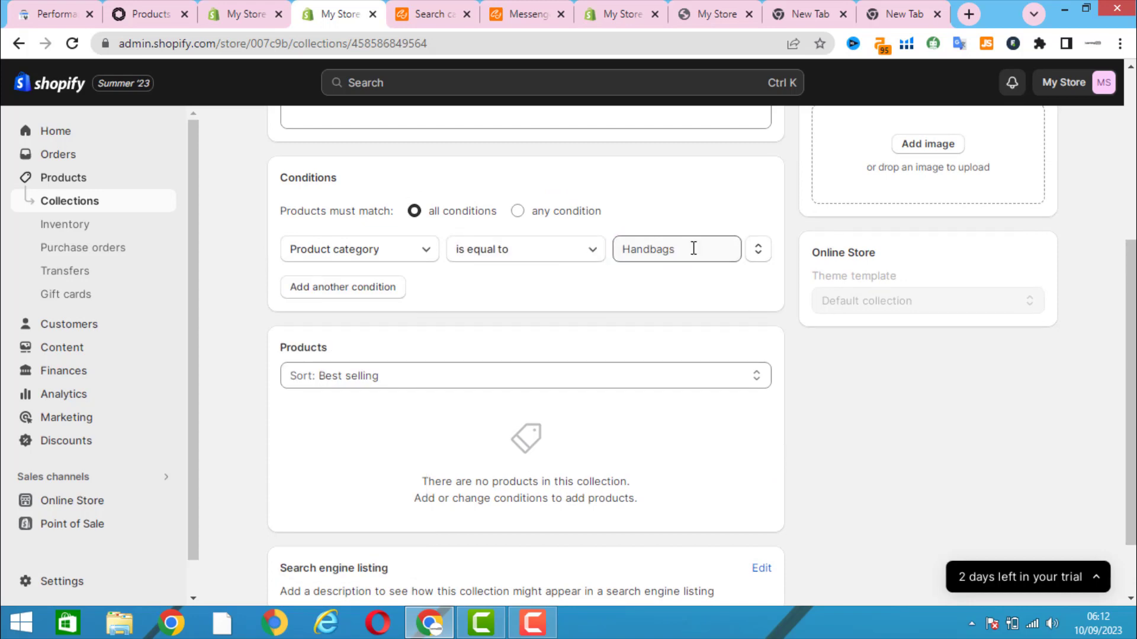
click(694, 248)
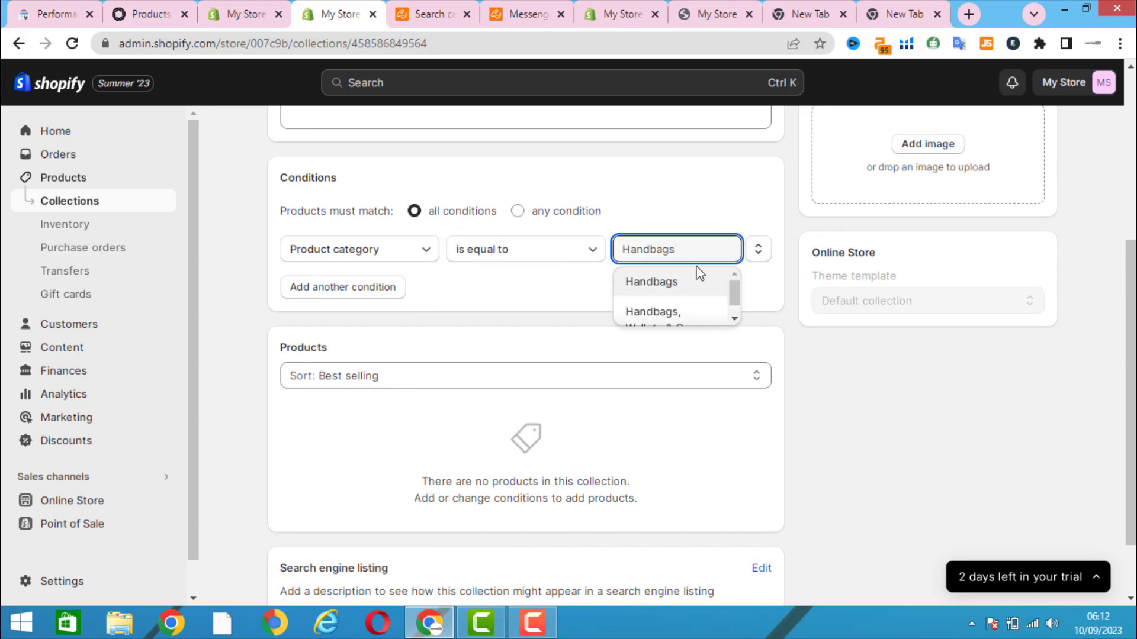
click(968, 473)
scroll(967, 472, down, 1)
scroll(748, 356, up, 5)
scroll(657, 223, down, 1)
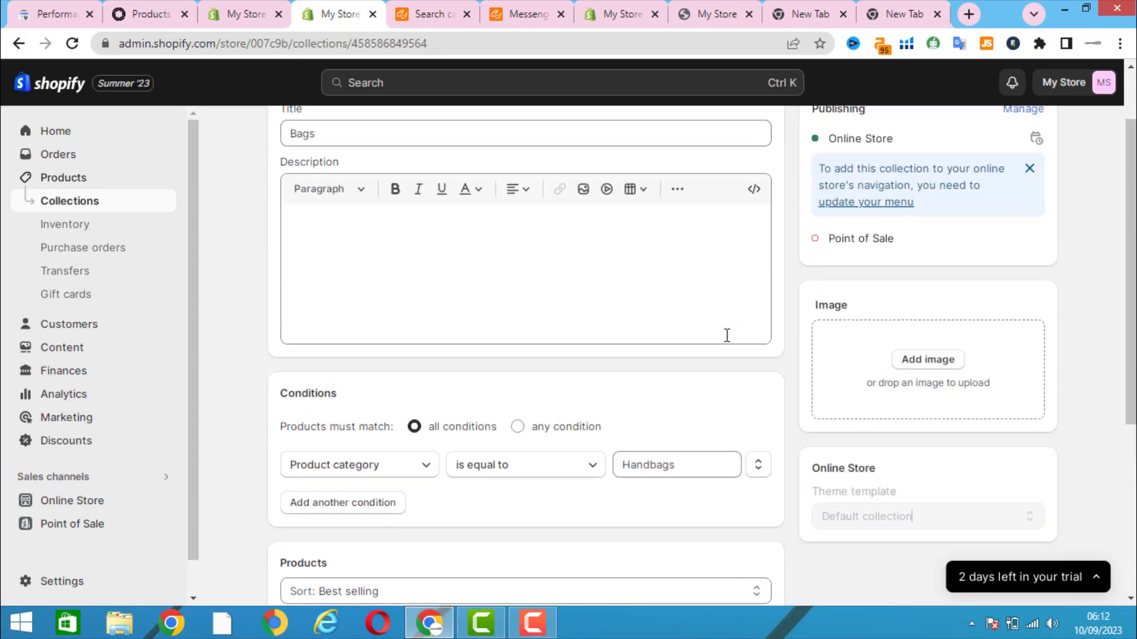
Step: Re-enter Handbags as the product category value in the Bags collection's condition
scroll(655, 415, up, 2)
double_click(710, 547)
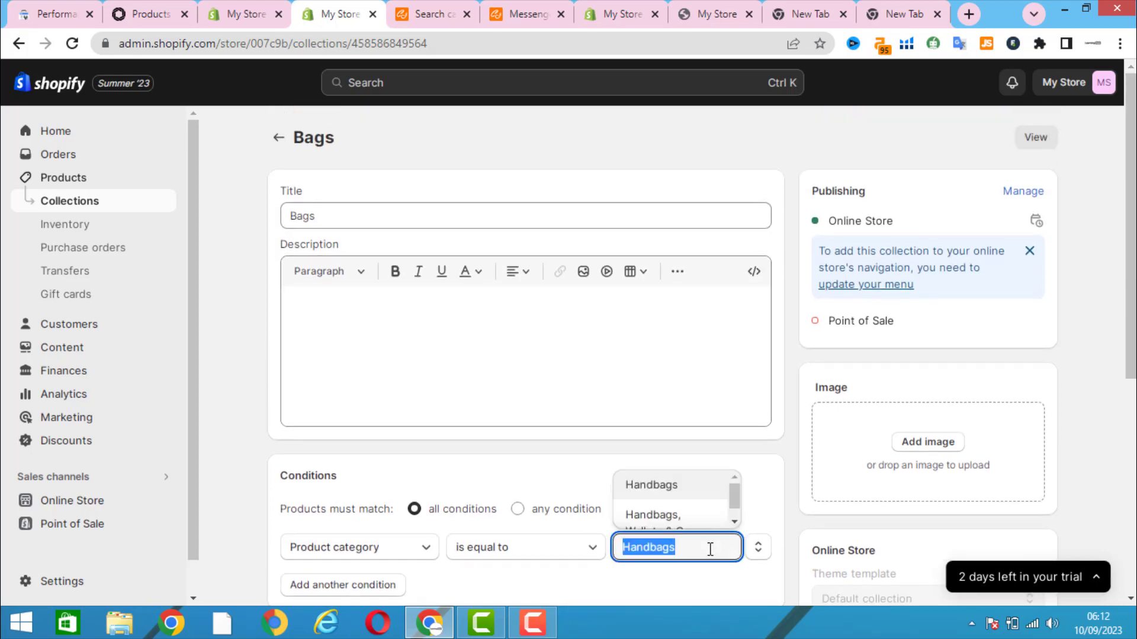
scroll(763, 332, down, 4)
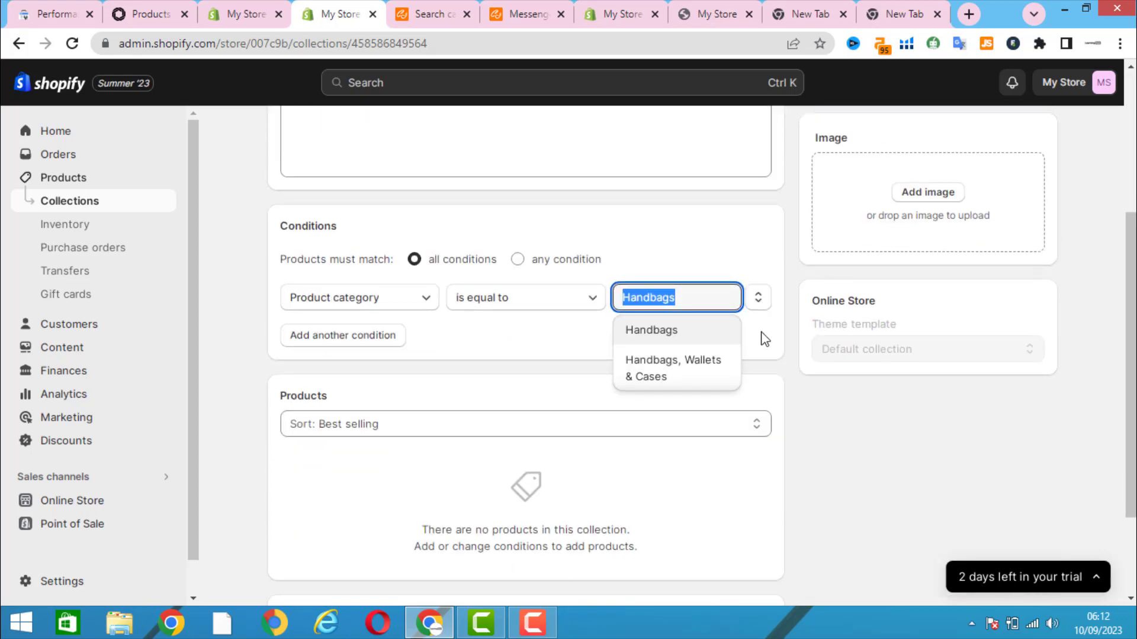
text(o)
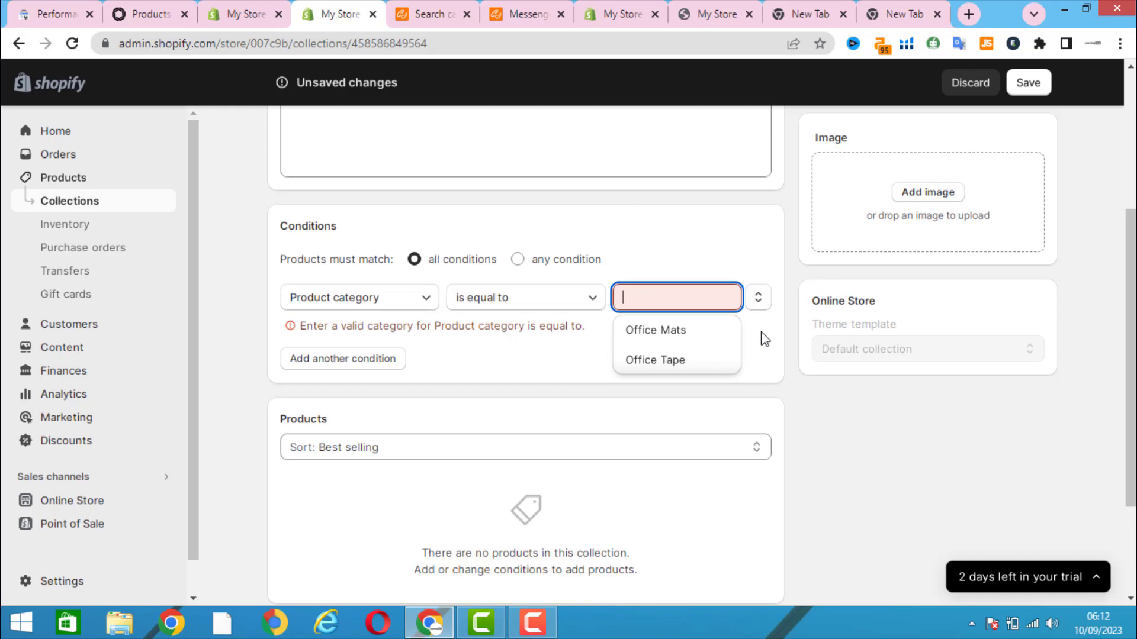
text(hand)
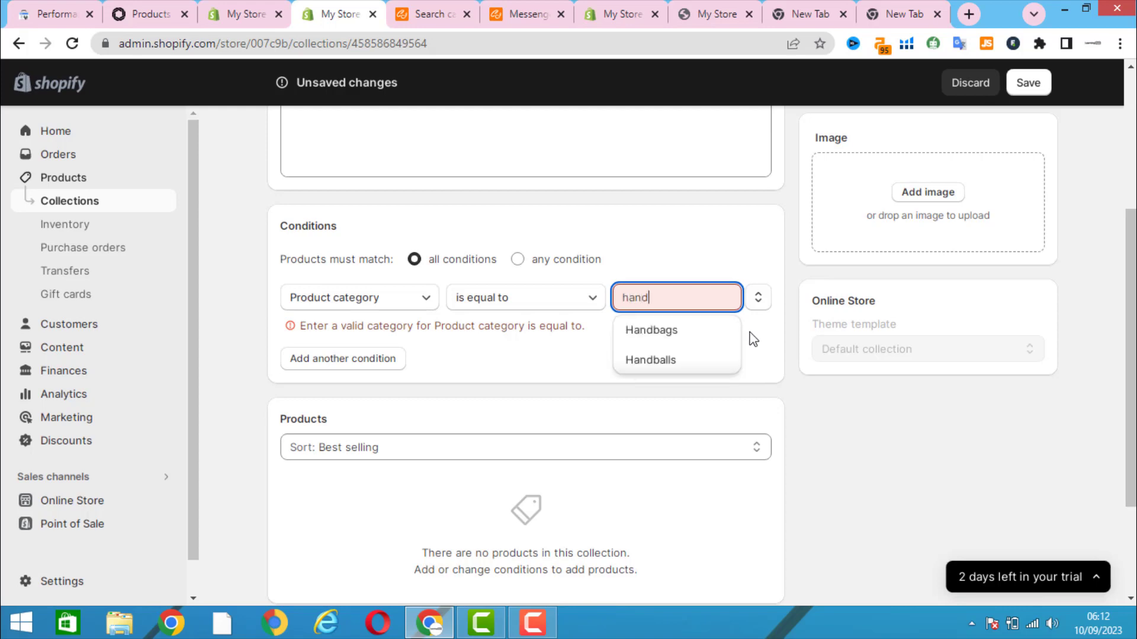
click(651, 330)
scroll(946, 436, down, 2)
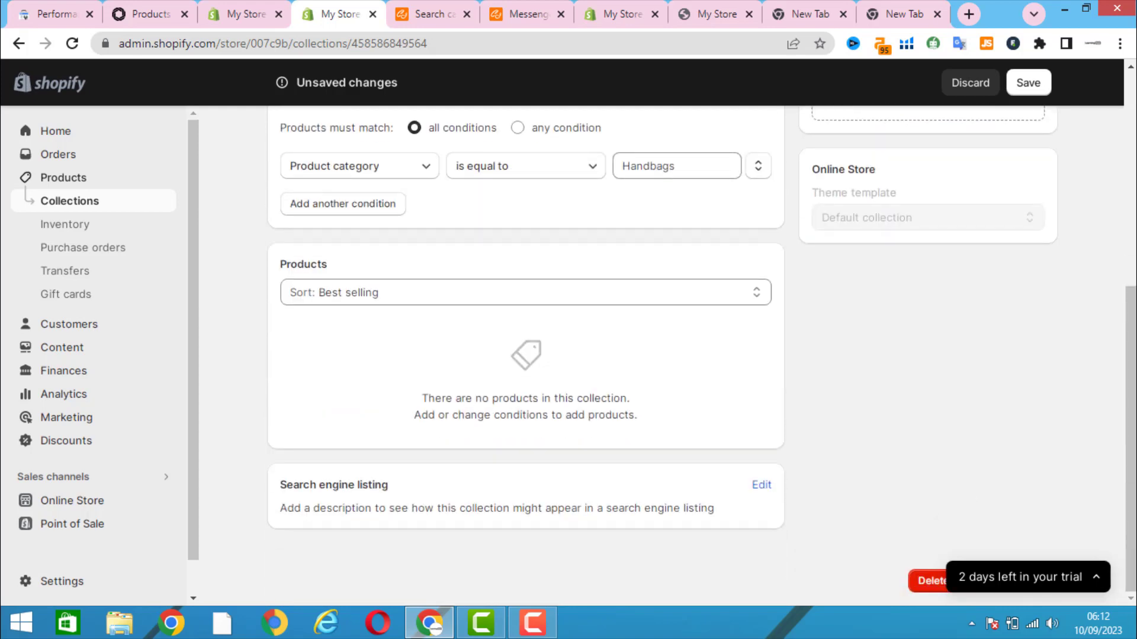
Step: Save the Bags collection and check its product list
scroll(1036, 146, up, 6)
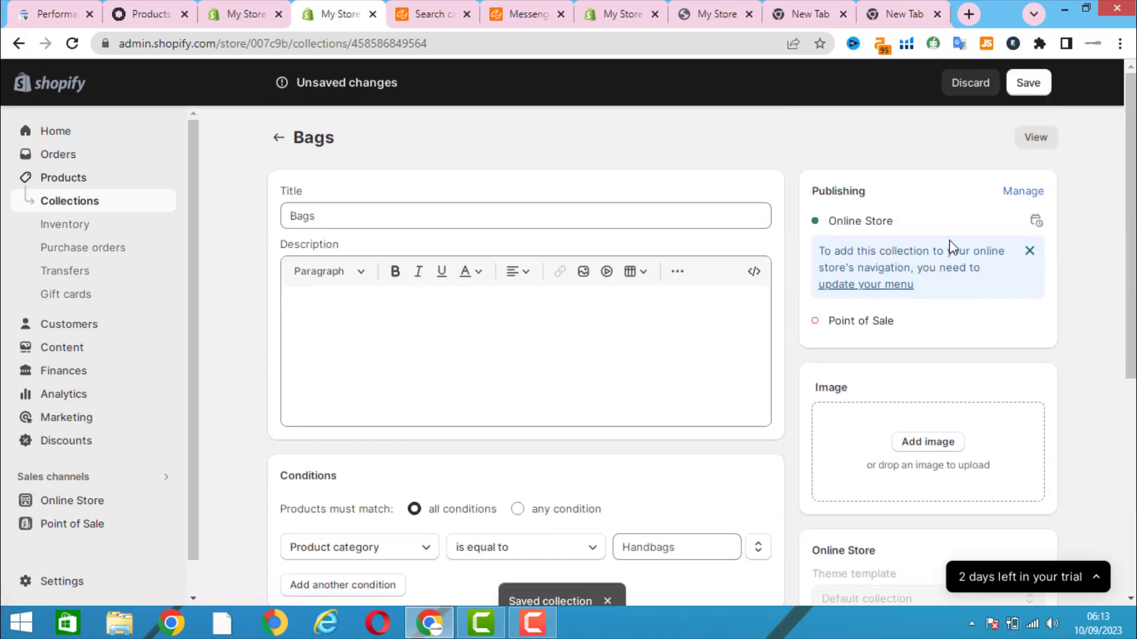
click(47, 224)
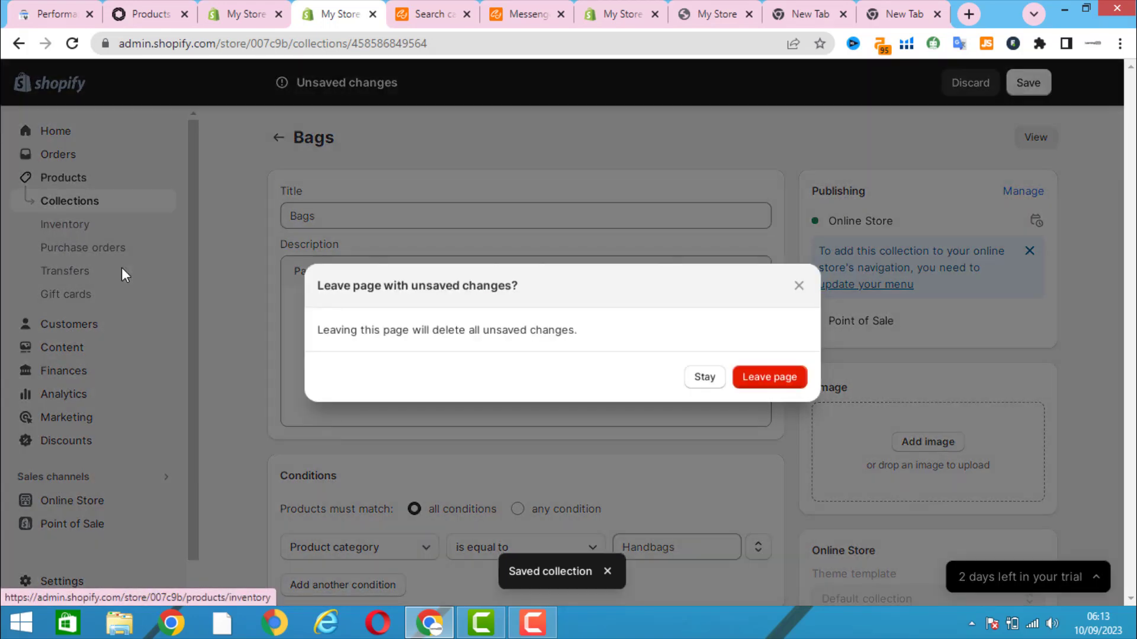
click(799, 286)
click(1028, 82)
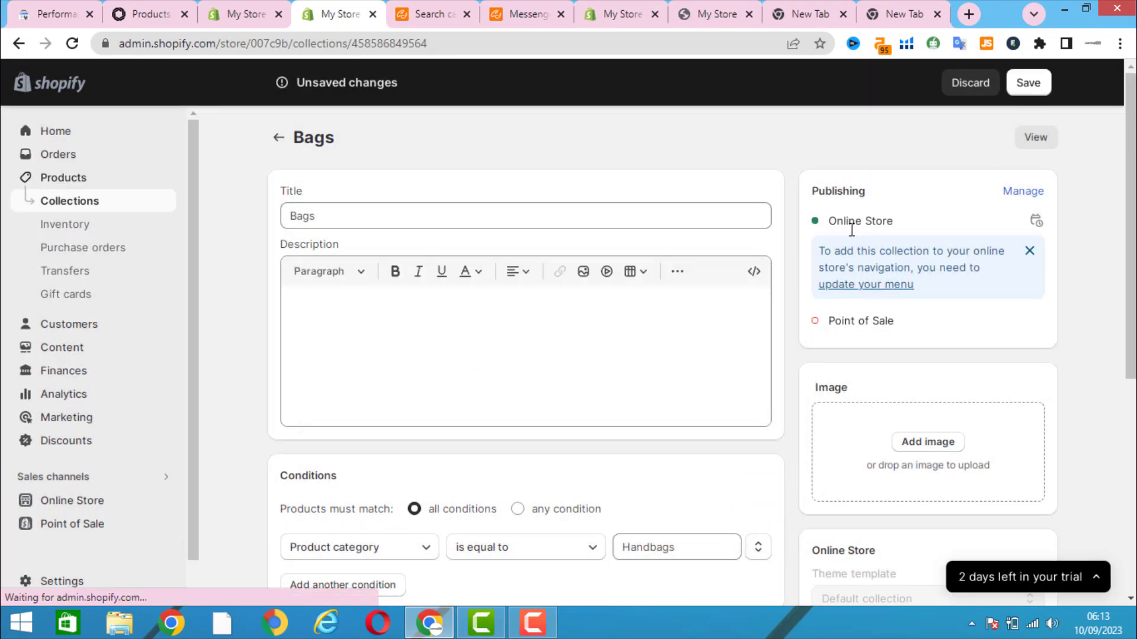
scroll(870, 225, down, 6)
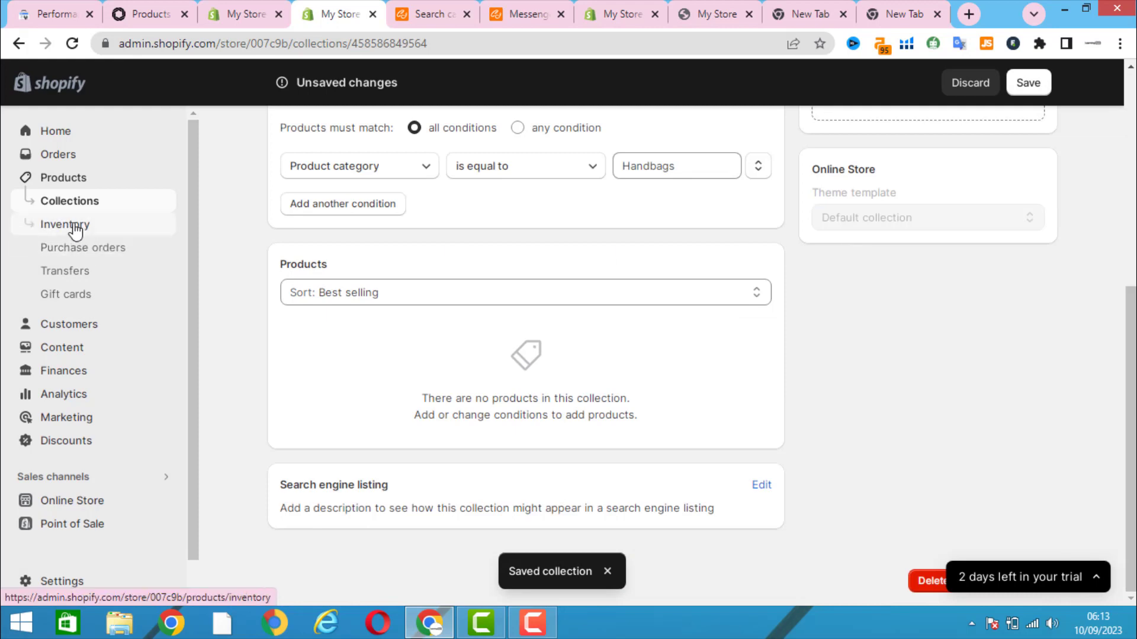
Step: Leave the Bags collection page, discarding any unsaved changes, and open the messenger bag from the product list
click(69, 228)
click(704, 378)
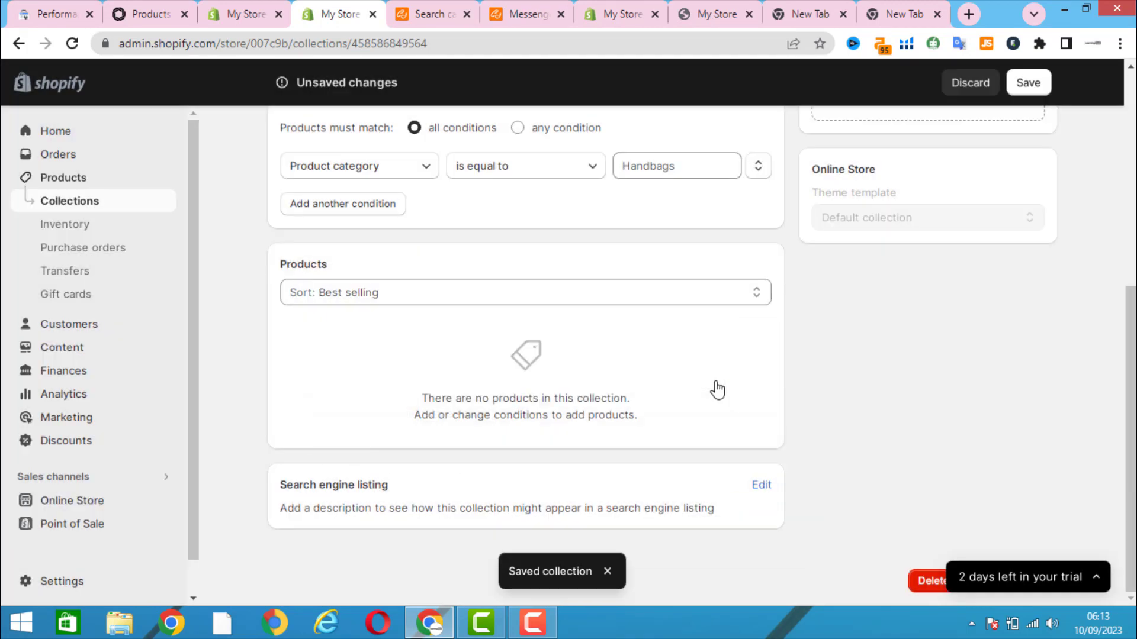
click(62, 225)
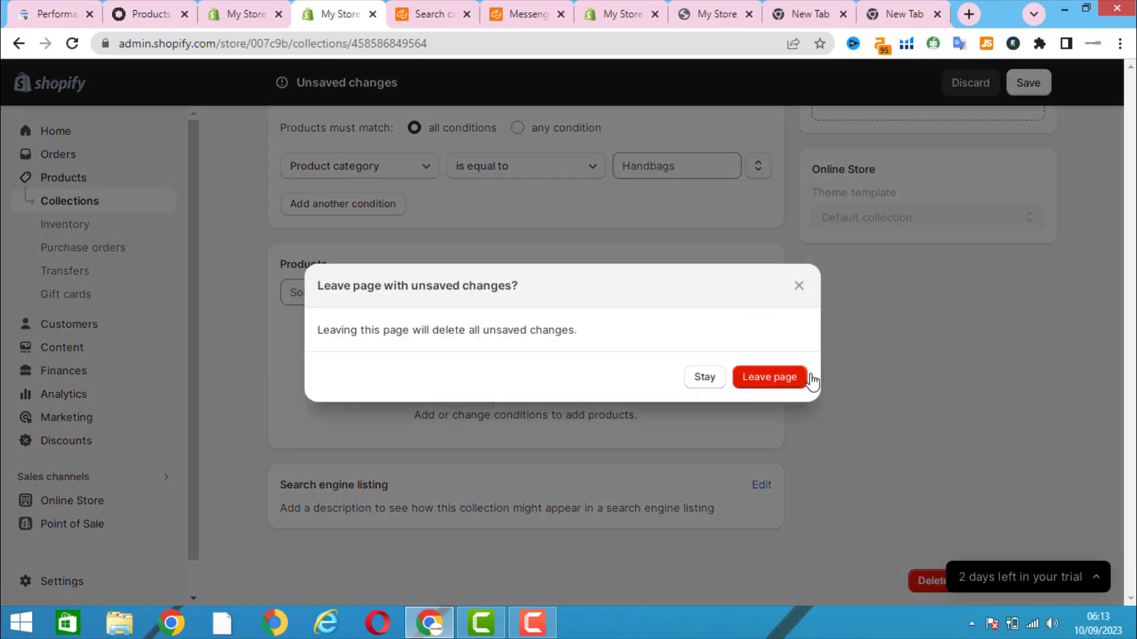
click(770, 377)
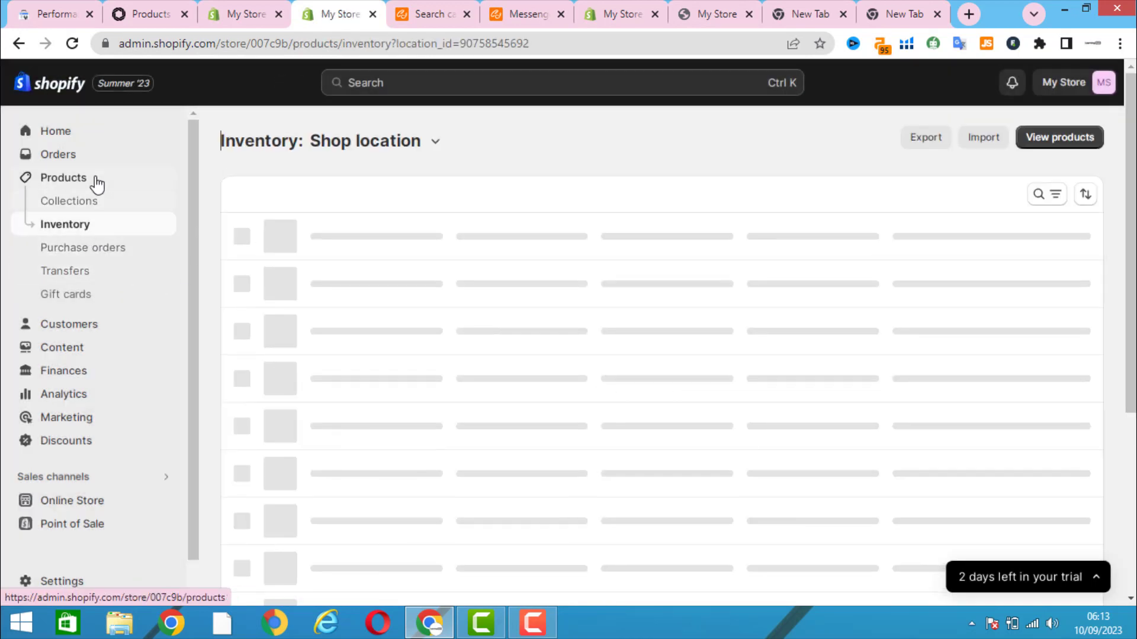
click(94, 184)
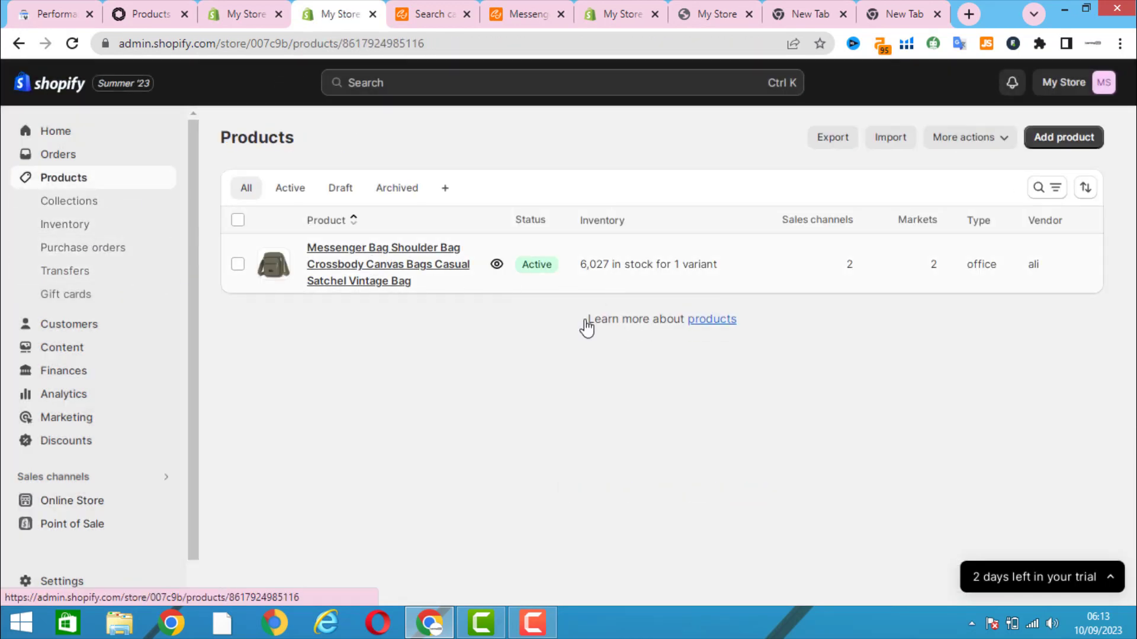
click(381, 267)
Step: Clear the messenger bag's product category, choose Handbags again and save the product
scroll(1064, 419, down, 8)
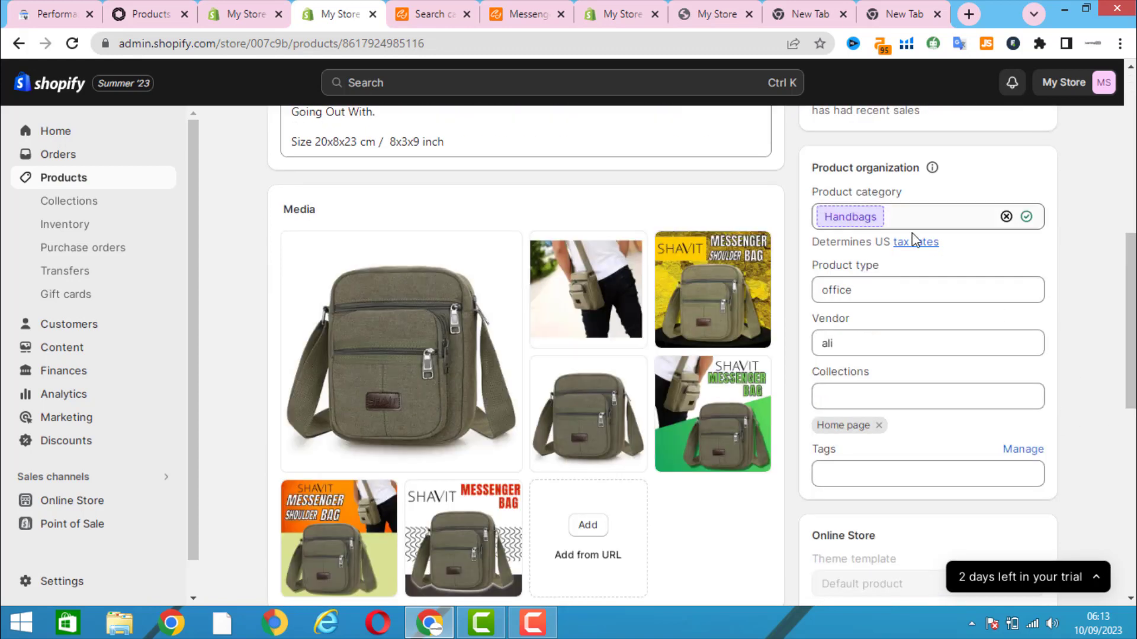
click(1005, 217)
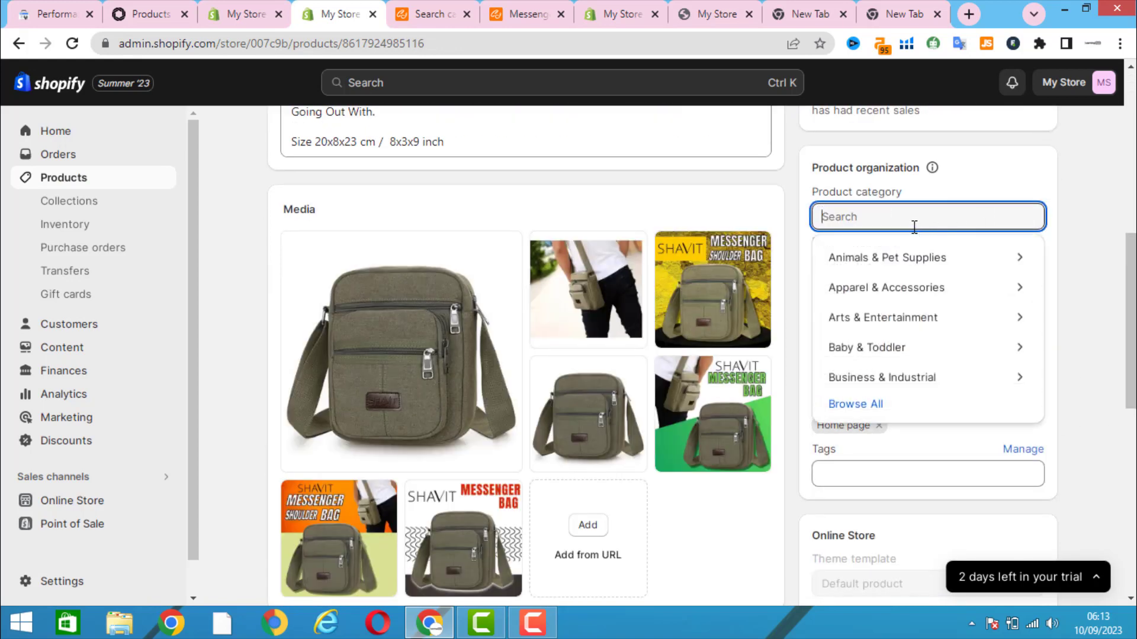
text(hand)
click(909, 255)
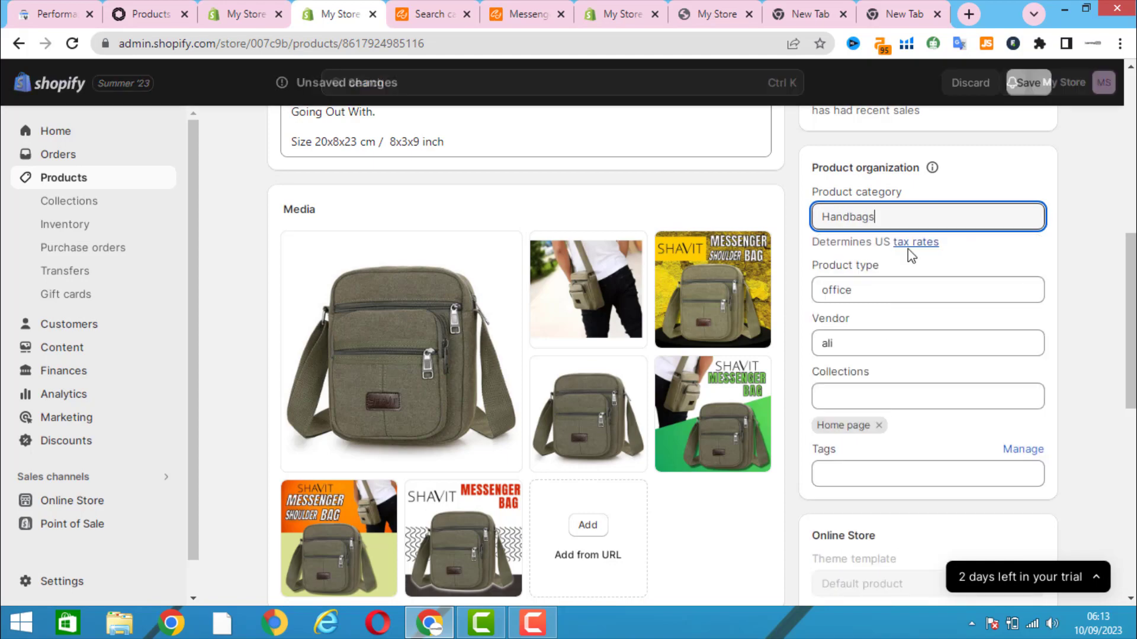
scroll(1080, 282, down, 10)
scroll(1083, 322, up, 13)
scroll(1085, 329, up, 2)
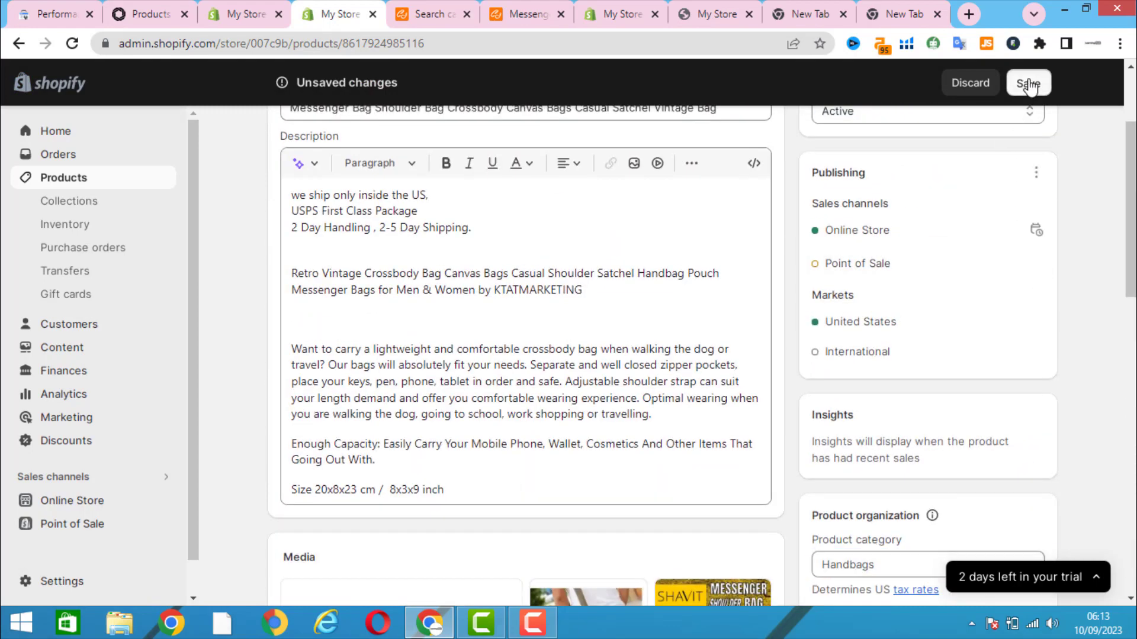
click(1028, 83)
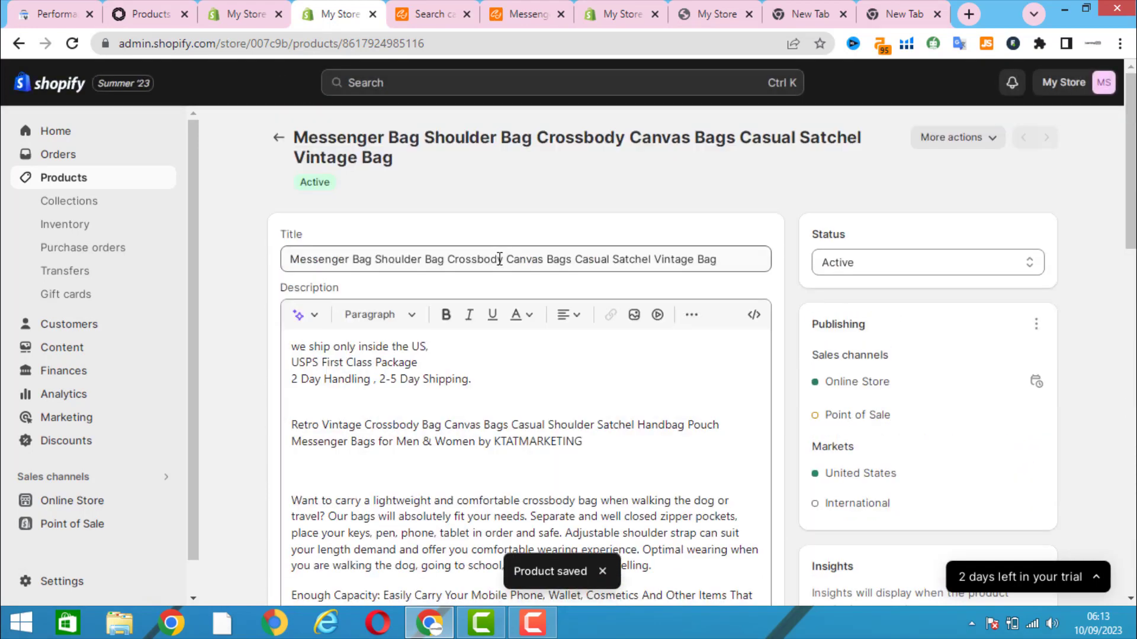
Step: Reopen the Bags collection and check its product list and the Handbags category condition
click(59, 201)
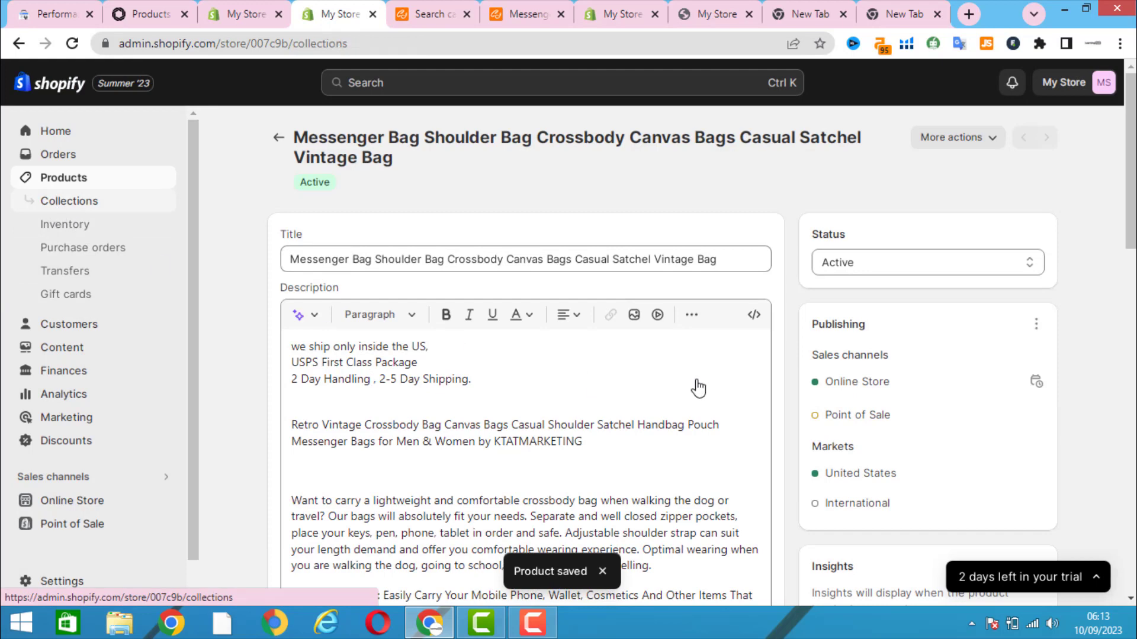
click(357, 260)
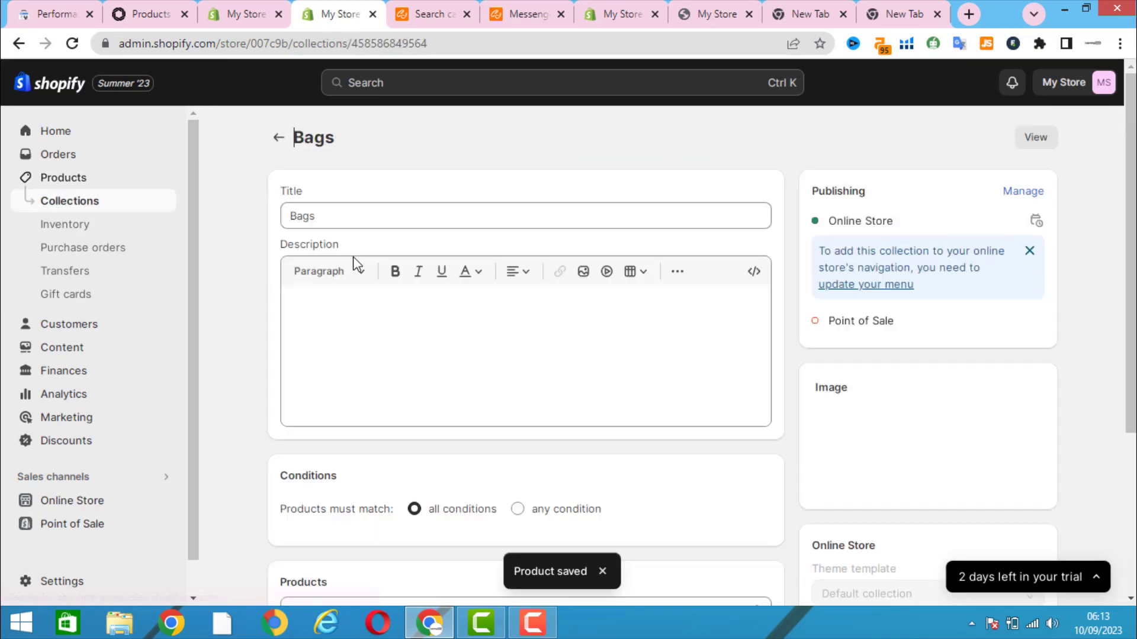
scroll(726, 381, down, 5)
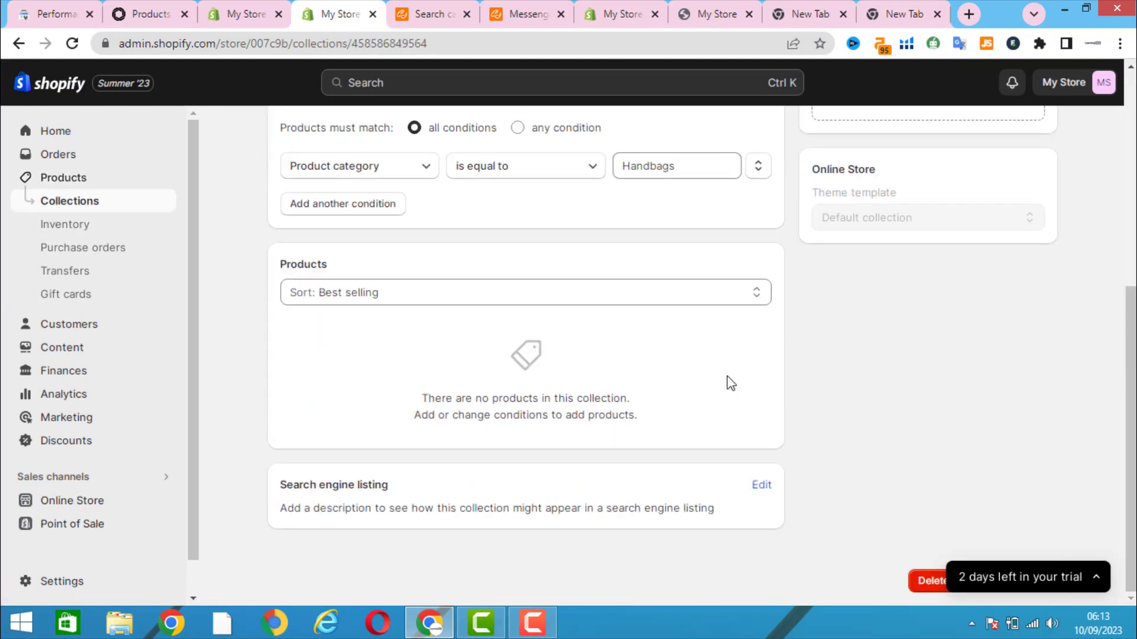
click(684, 171)
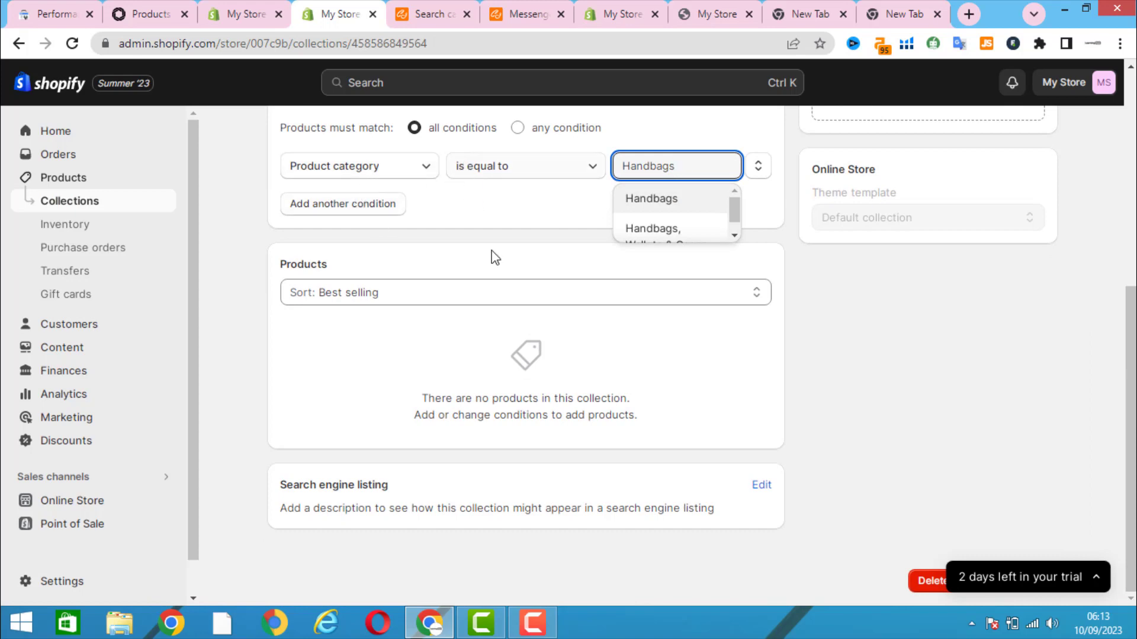
scroll(520, 308, up, 6)
click(371, 378)
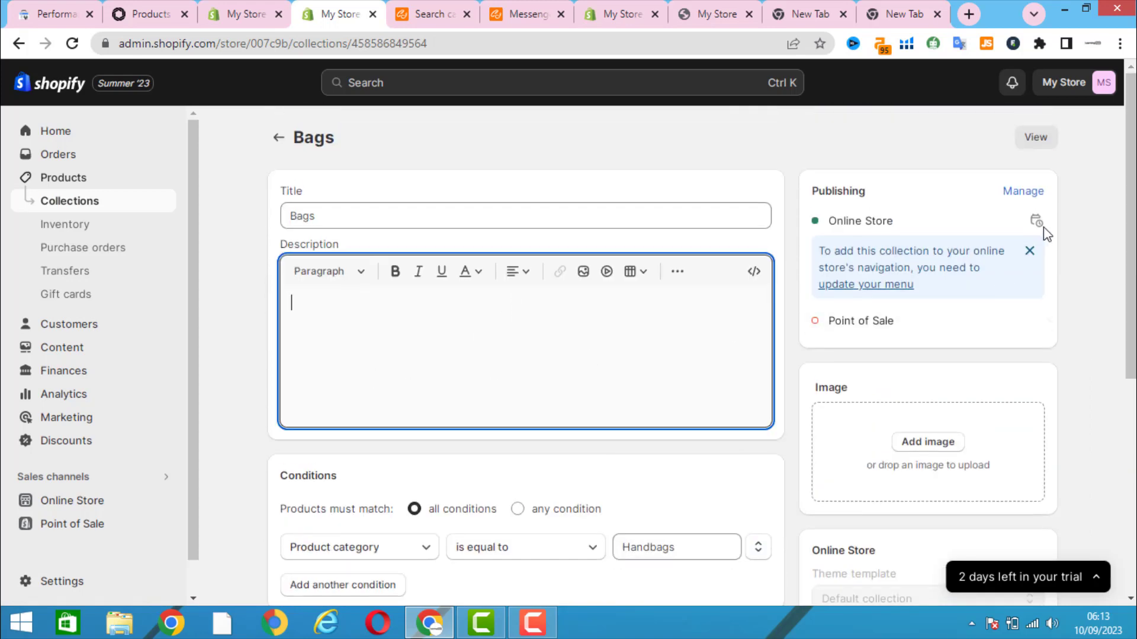
Step: View the Bags collection in the online store and check the theme editor's collection picker, returning to the collection page
click(1039, 145)
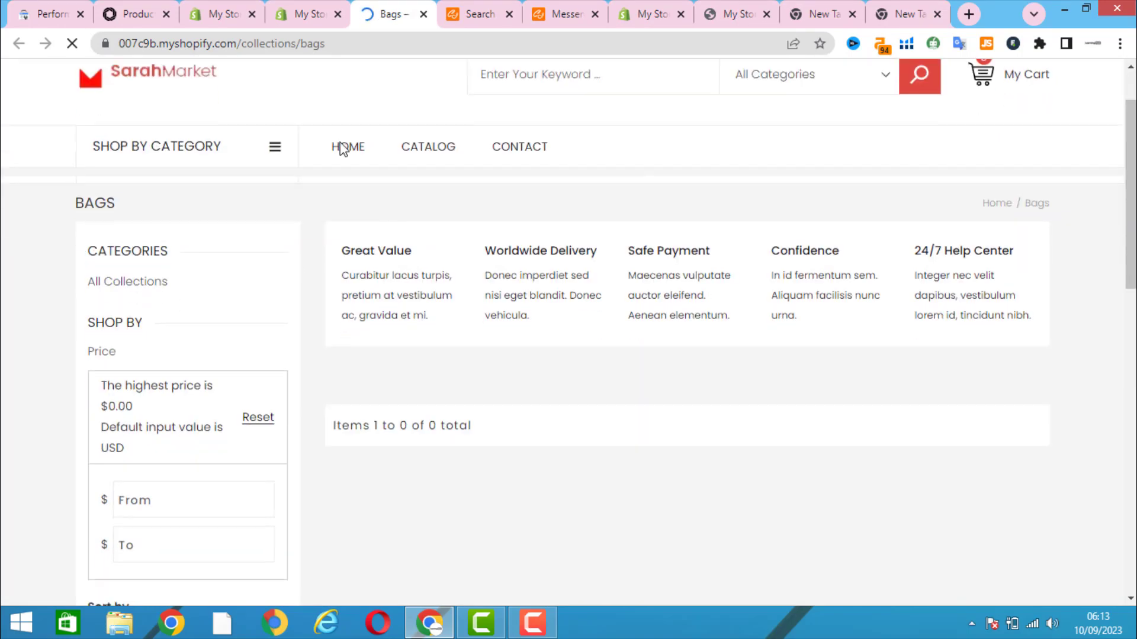
click(307, 11)
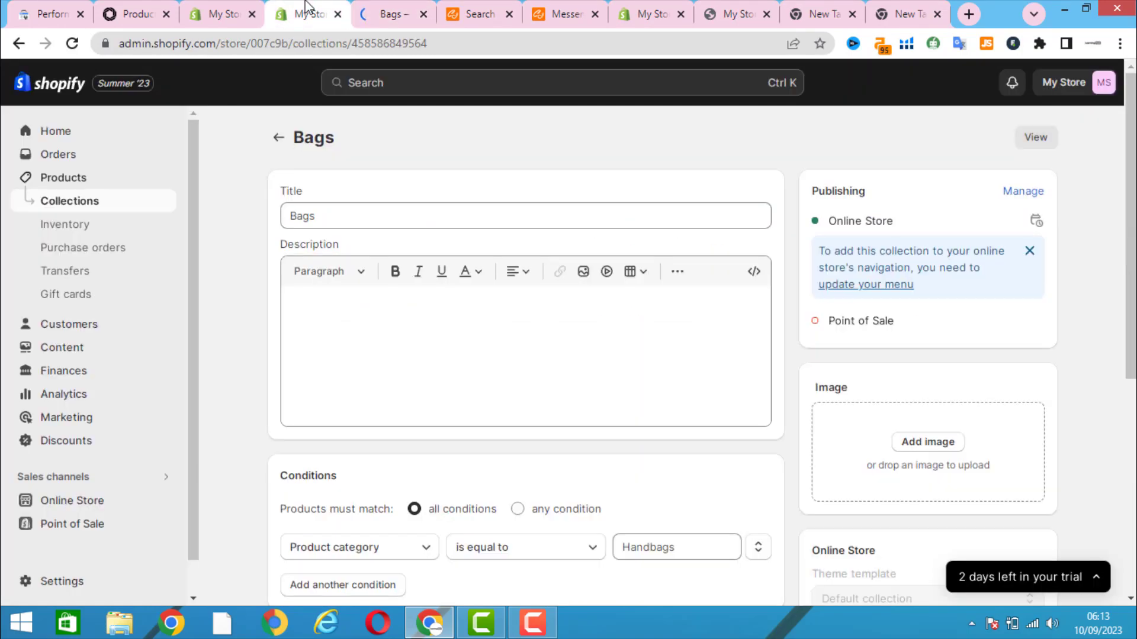
click(231, 10)
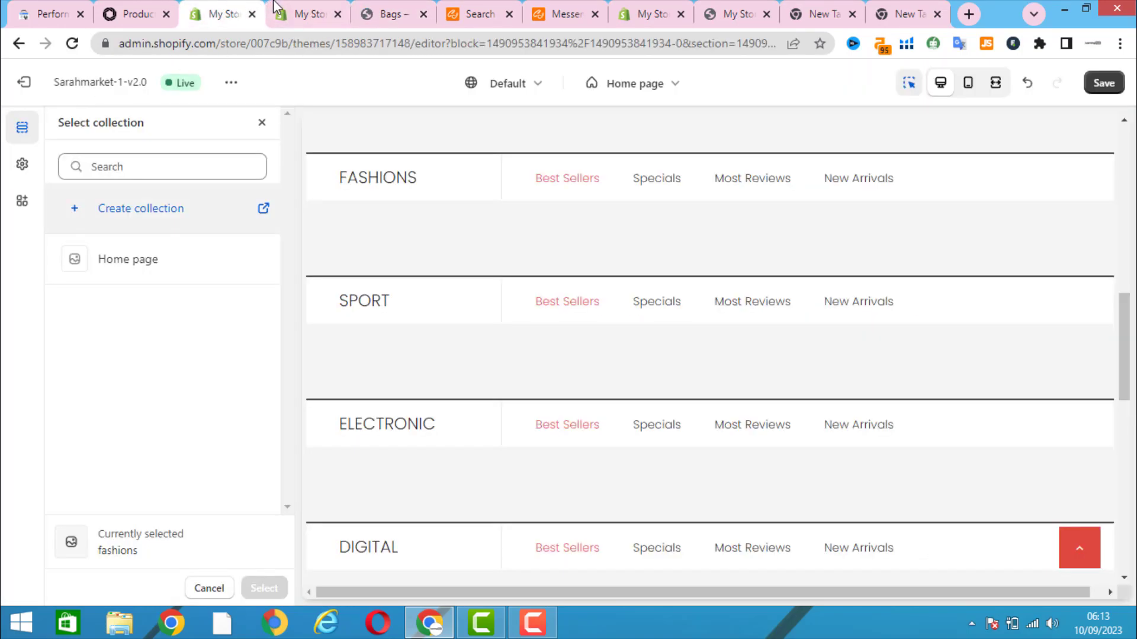
click(299, 13)
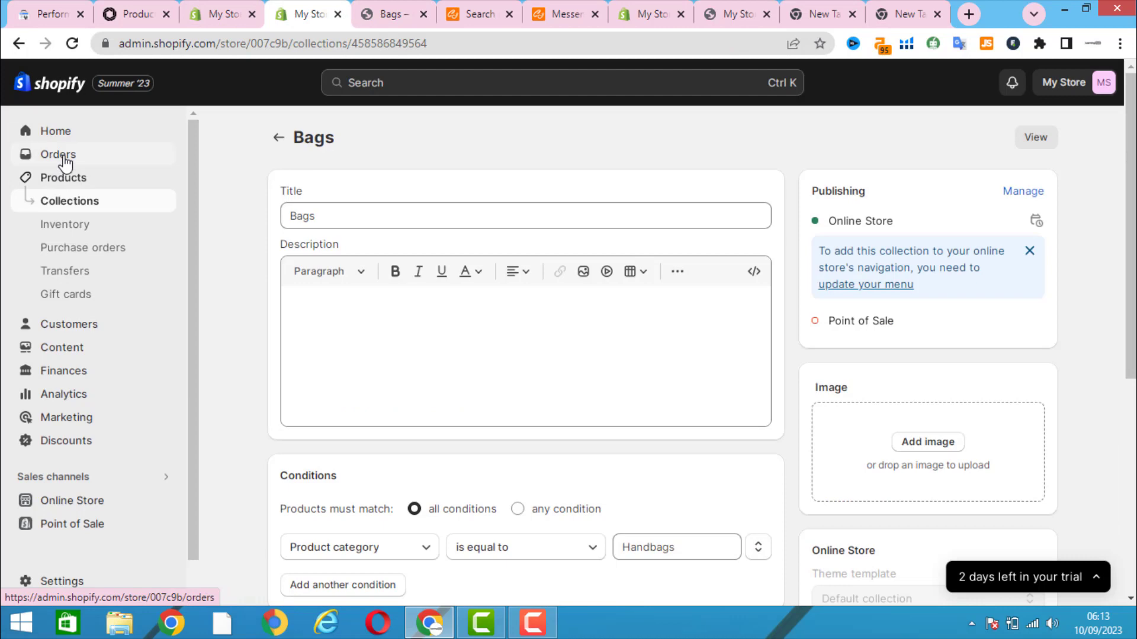
Step: Open the messenger bag from the product list, preview it in the store theme and dismiss the email subscription popup
click(66, 178)
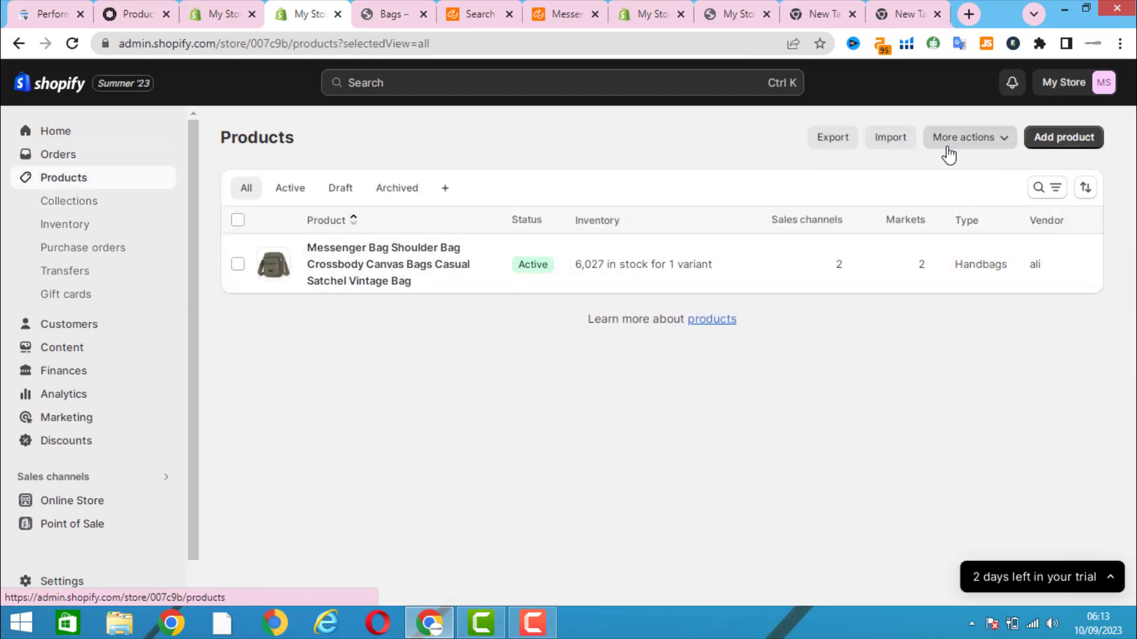
click(1009, 142)
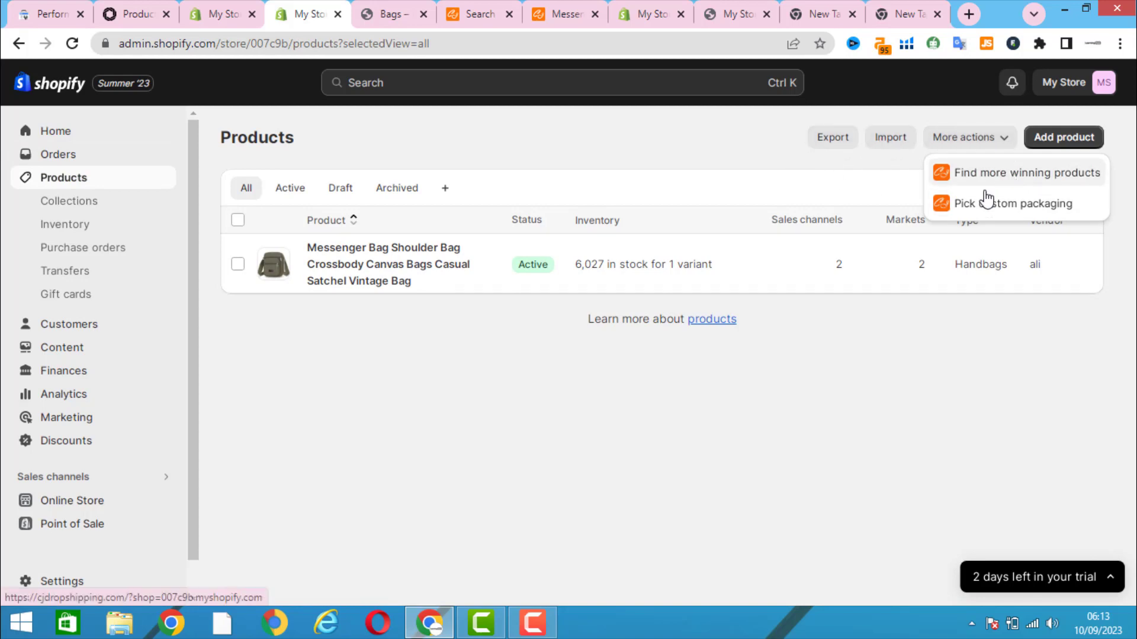
click(367, 261)
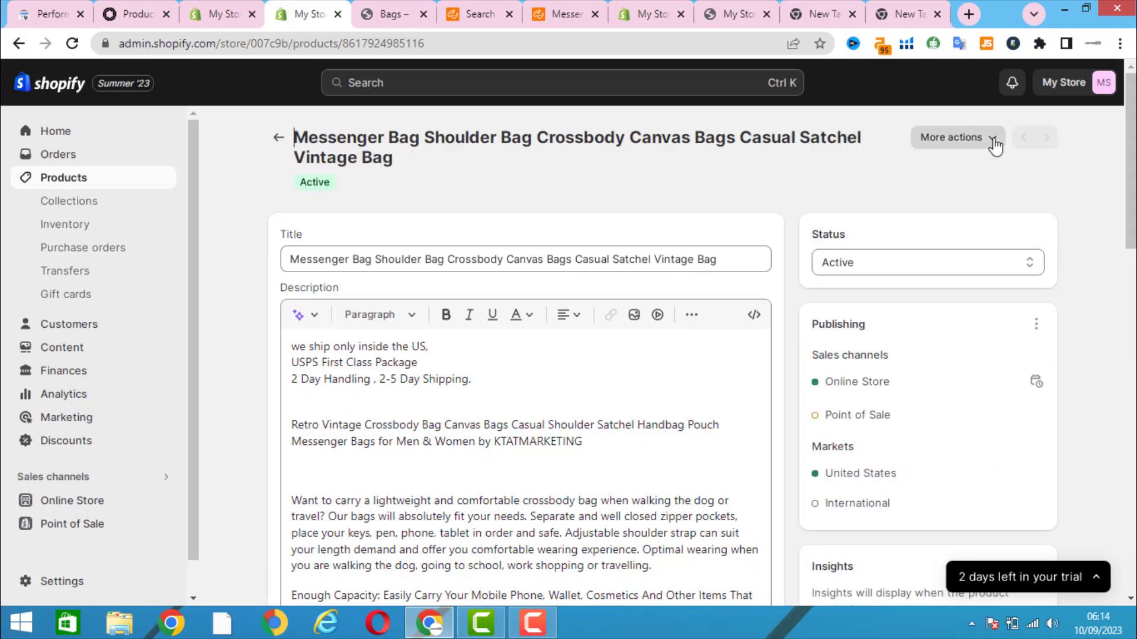
click(995, 142)
click(941, 240)
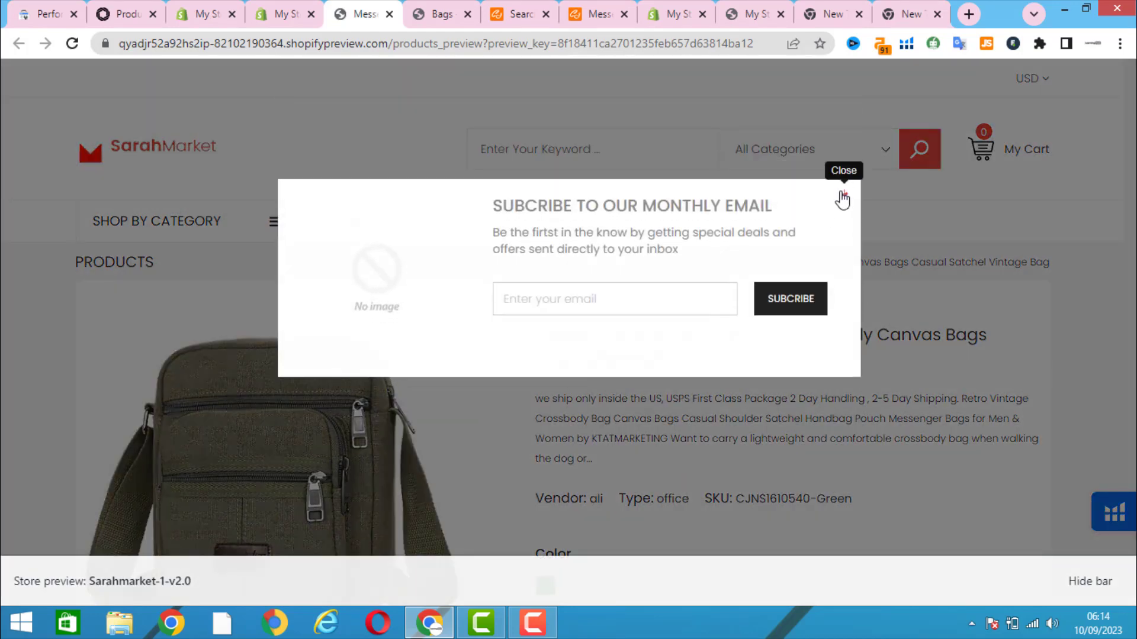
click(842, 199)
Step: Examine the messenger bag's preview page, including its price, purchase options, description, tags, reviews and recommended products
scroll(592, 296, down, 3)
drag(536, 474, 745, 481)
scroll(896, 381, down, 3)
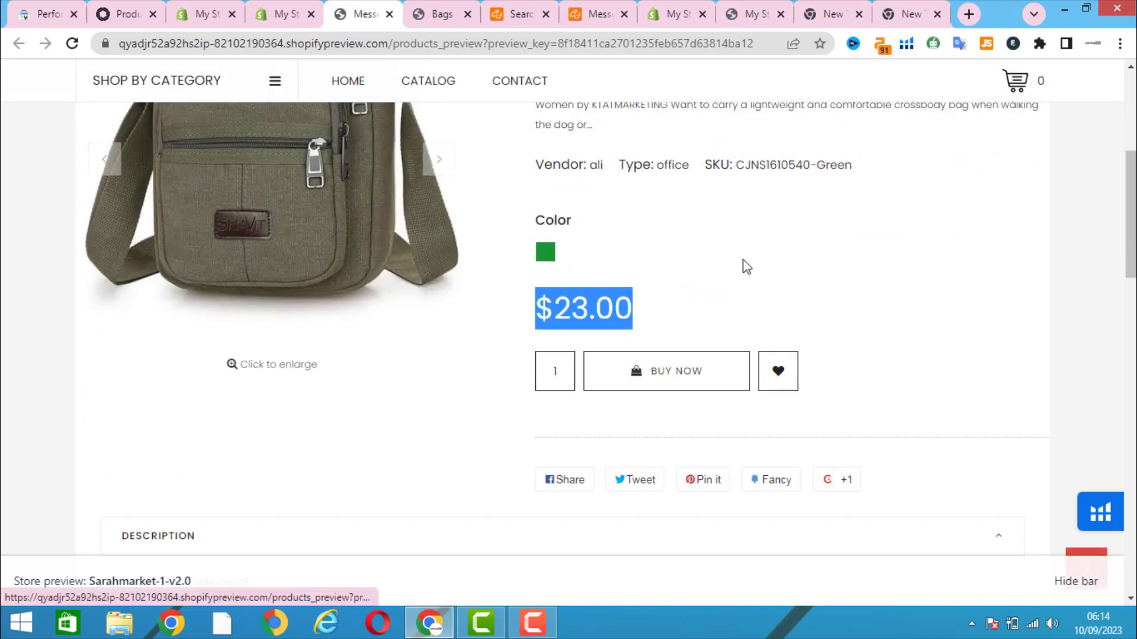
scroll(745, 266, up, 2)
scroll(769, 317, down, 6)
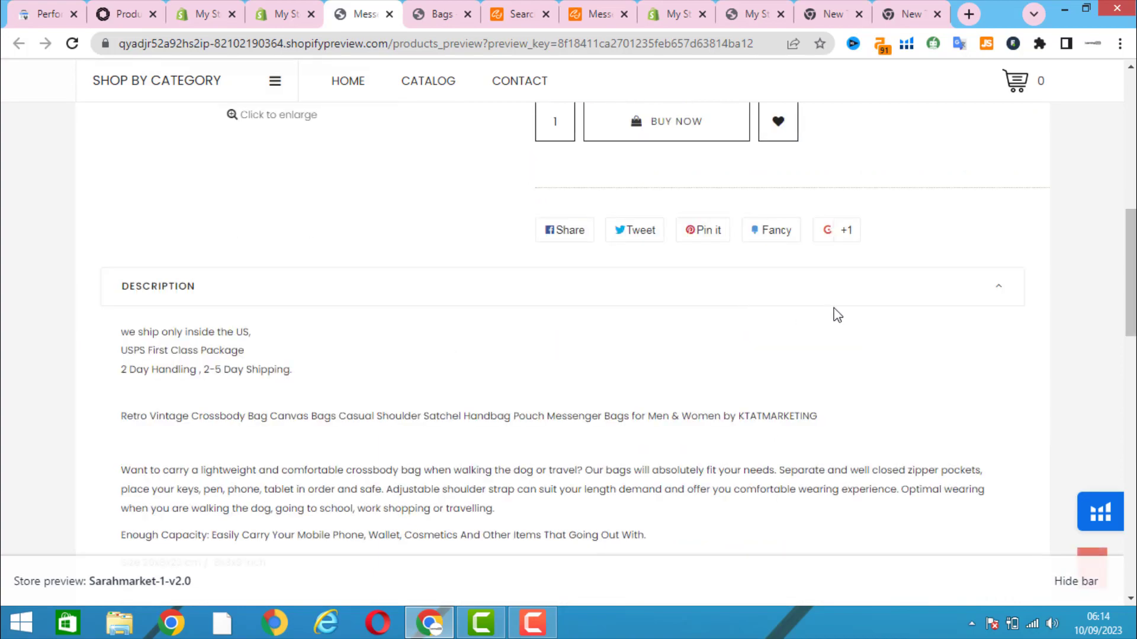
scroll(835, 315, down, 17)
scroll(897, 355, up, 10)
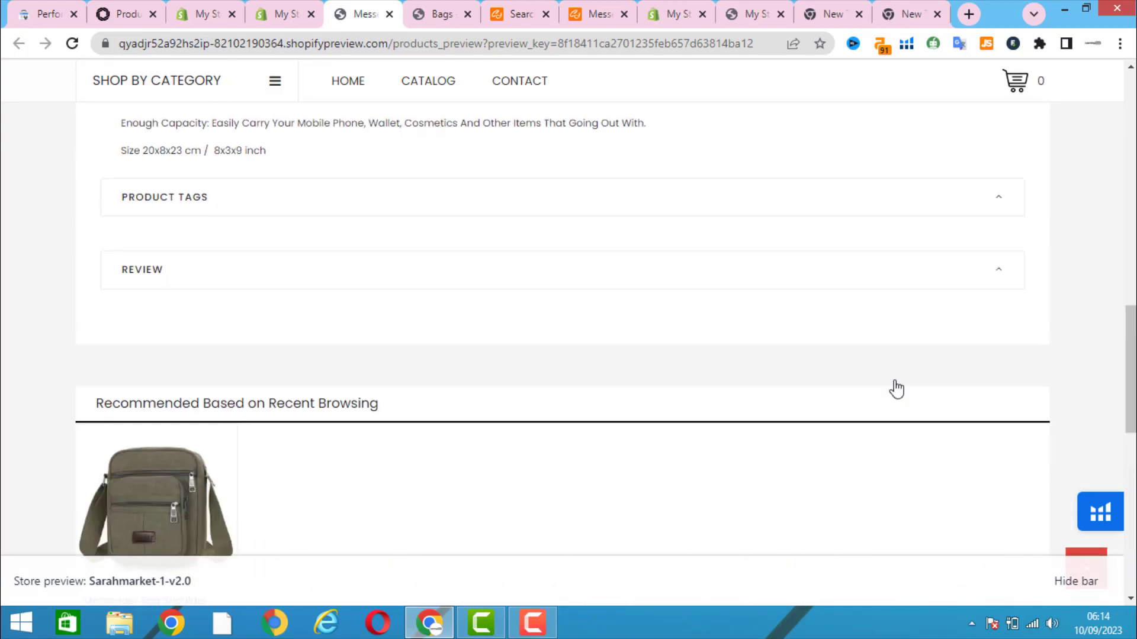
scroll(588, 307, up, 10)
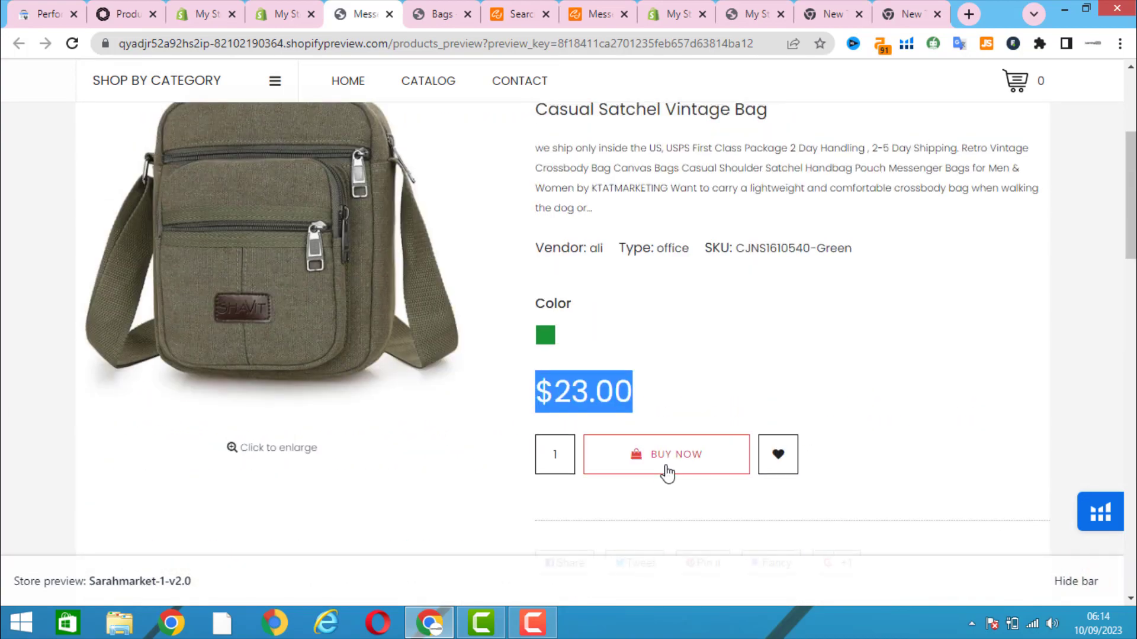
Step: Return to the Shopify admin, reopen the Bags collection and check its category condition and product list
scroll(1005, 356, up, 5)
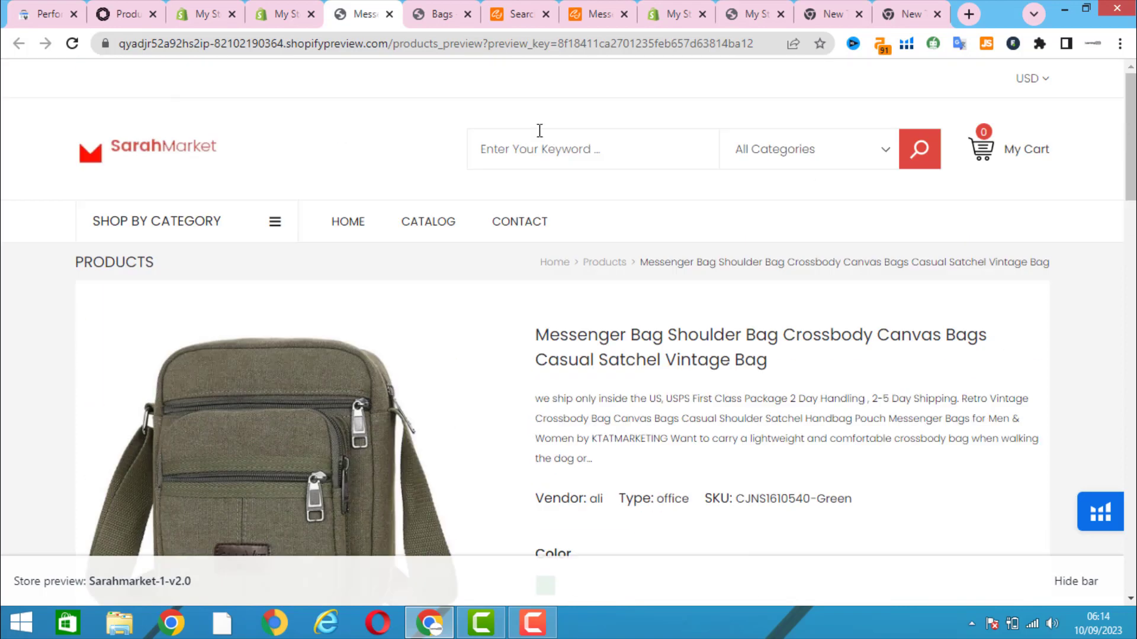
click(287, 9)
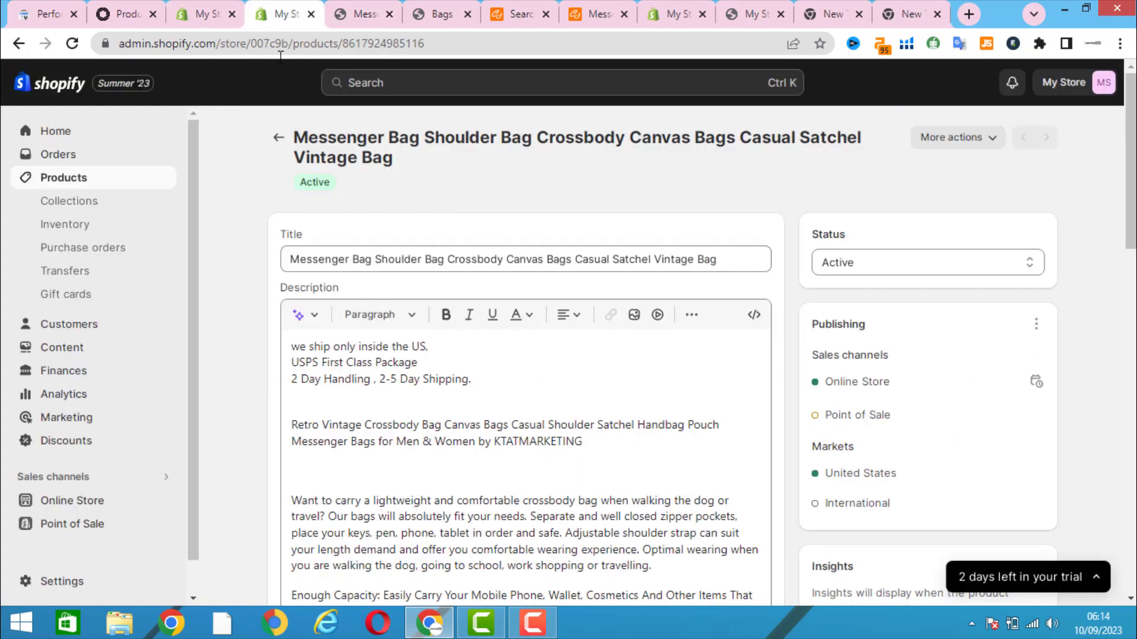
click(69, 201)
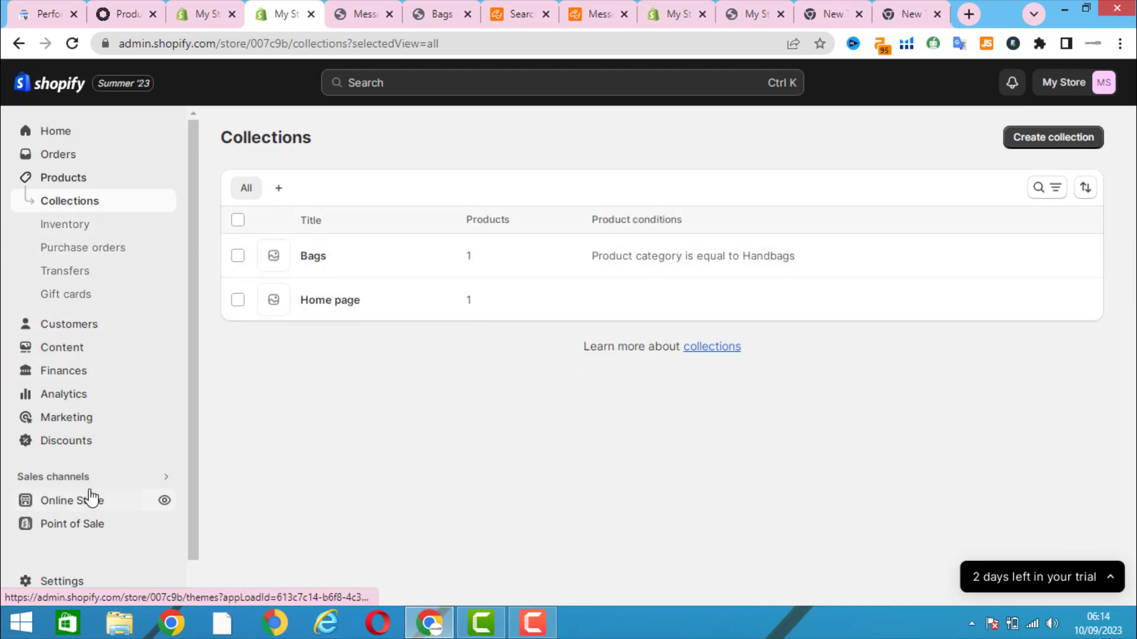
click(56, 232)
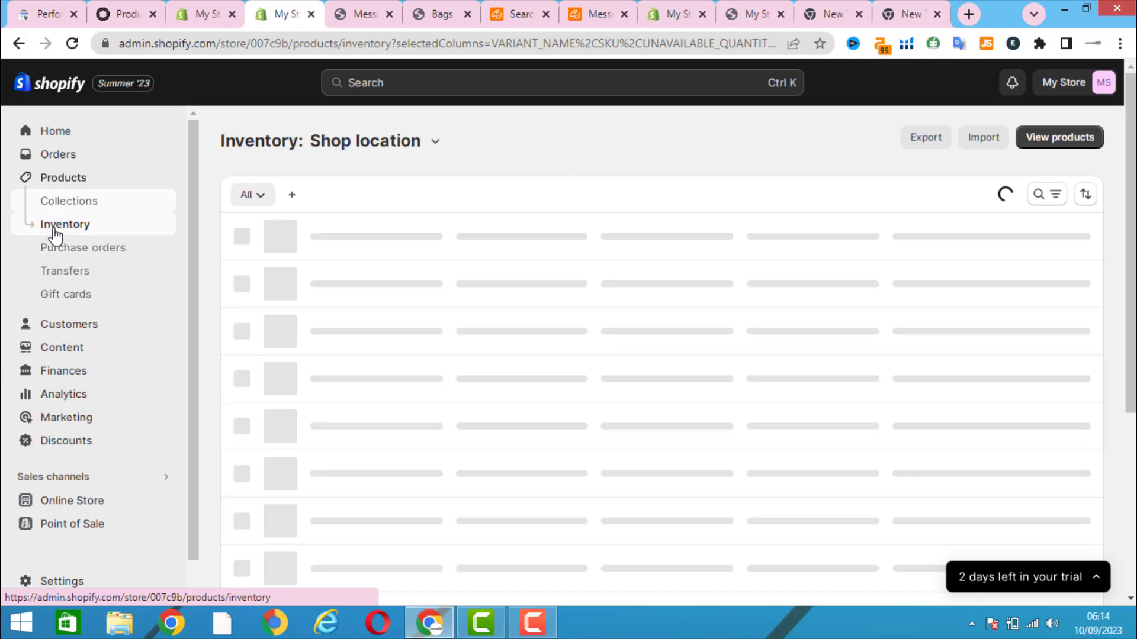
click(83, 206)
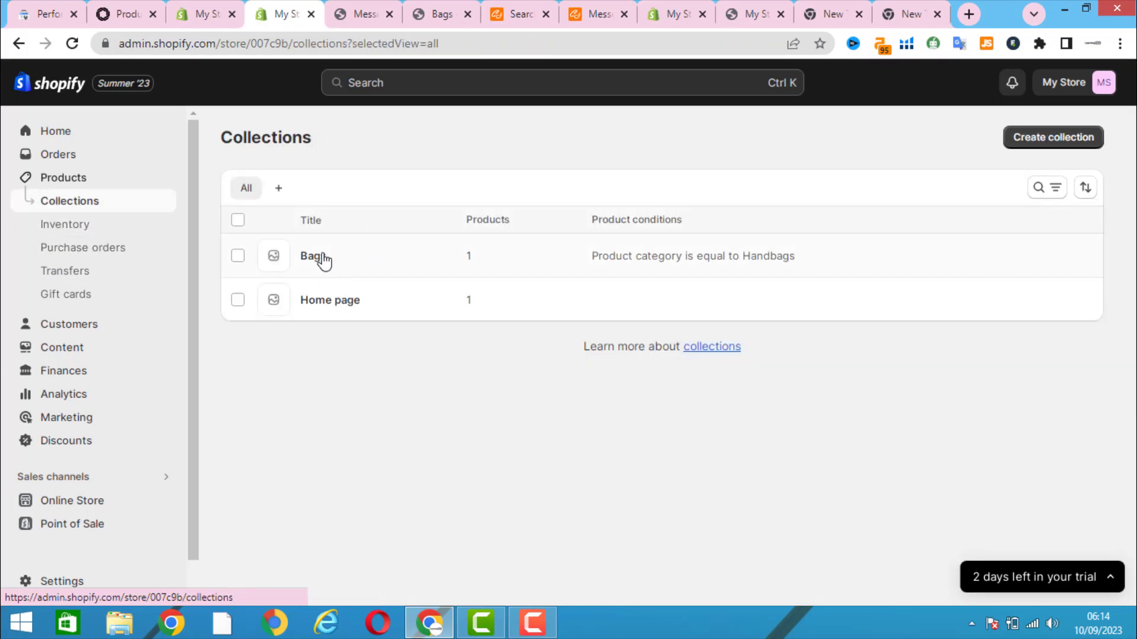
click(320, 258)
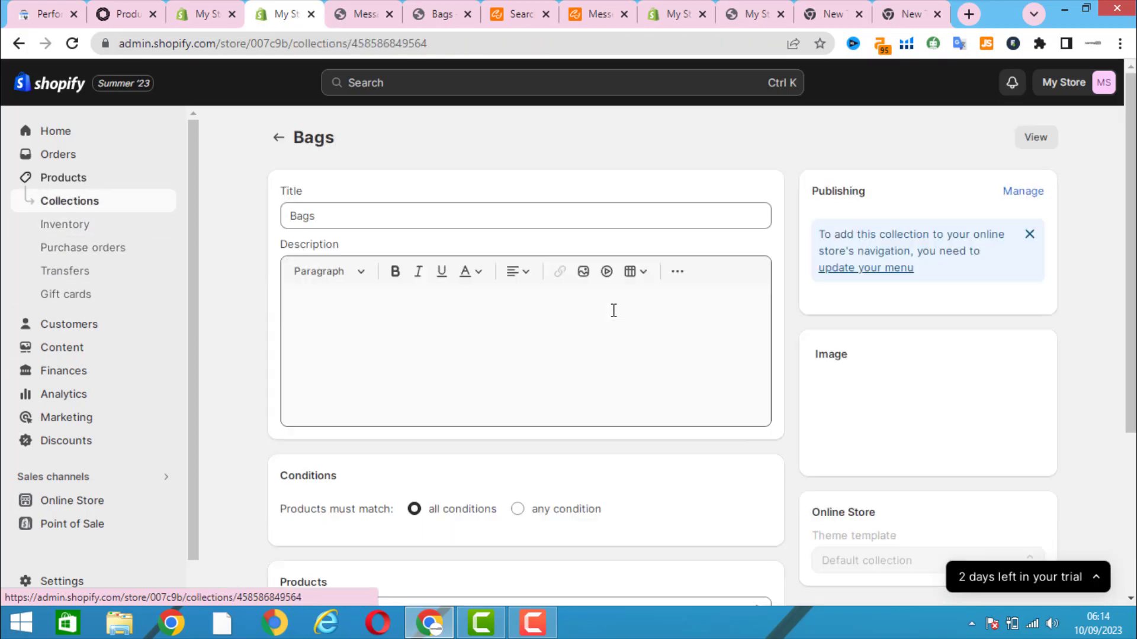
scroll(663, 332, down, 4)
scroll(621, 432, down, 1)
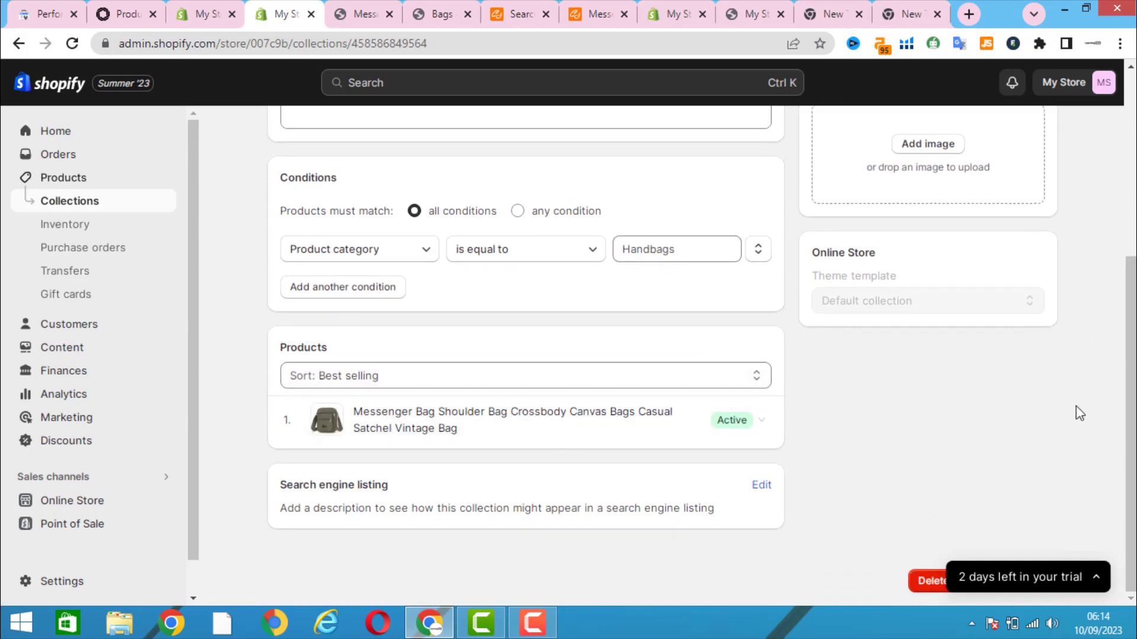
Step: View the Bags collection in the online store and check the product shown on its page
scroll(1078, 411, up, 5)
click(1040, 144)
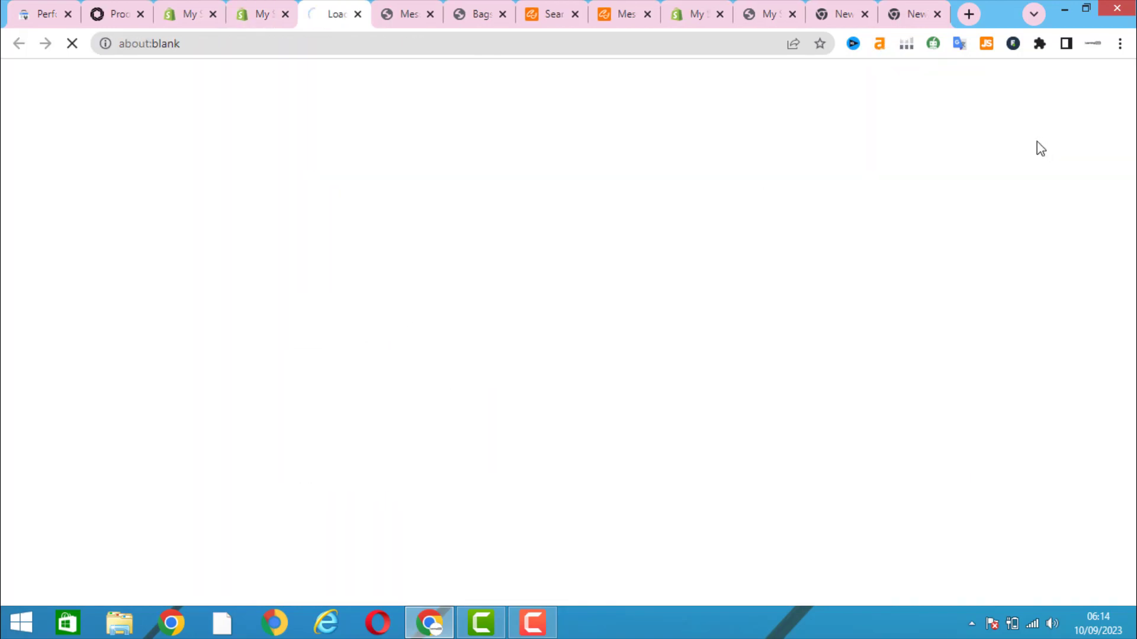
scroll(427, 269, down, 4)
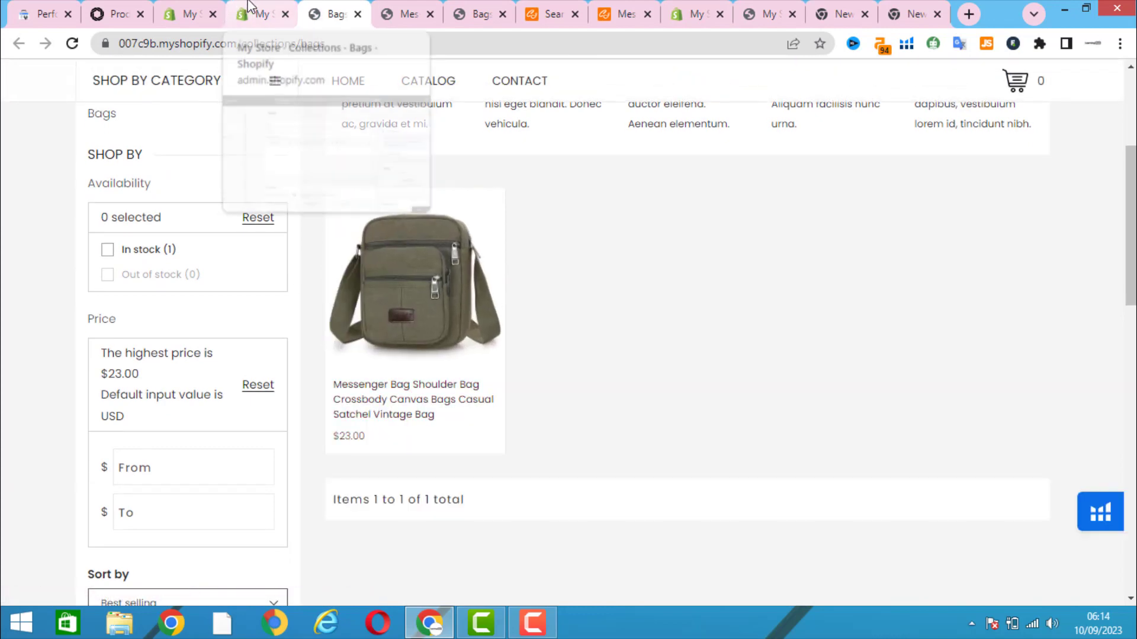
Step: Return to the Shopify admin and open the current Sarahmarket-1-v2.0 theme for customization
click(255, 18)
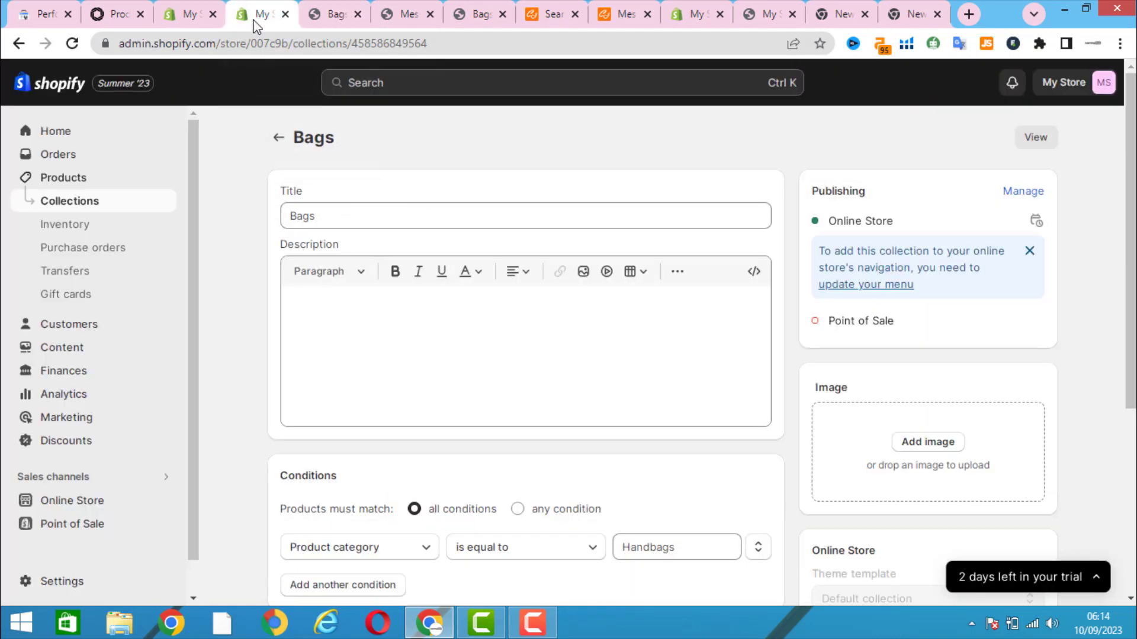
click(85, 505)
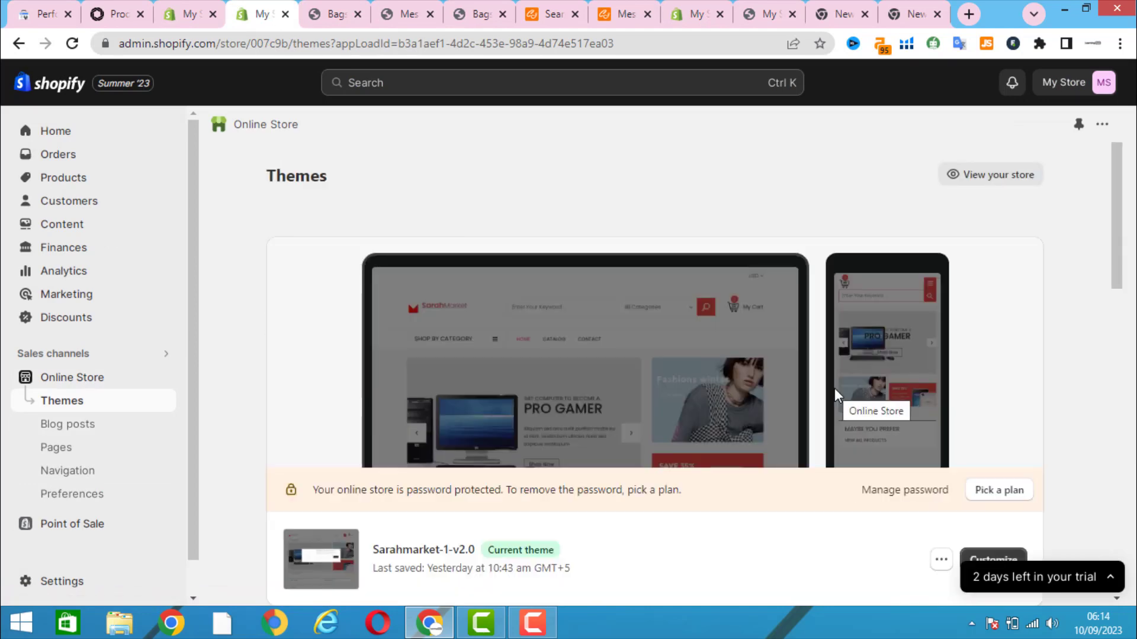
scroll(965, 544, down, 3)
click(992, 394)
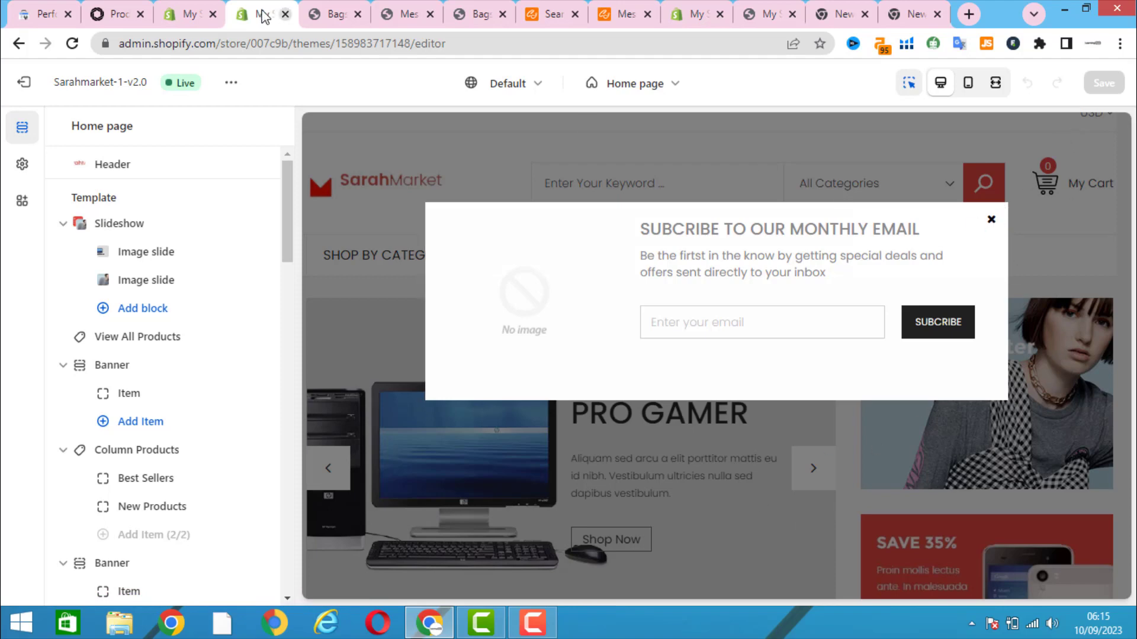
Step: Close the messenger bag preview and the duplicate Bags collection page, returning to the theme editor
click(408, 13)
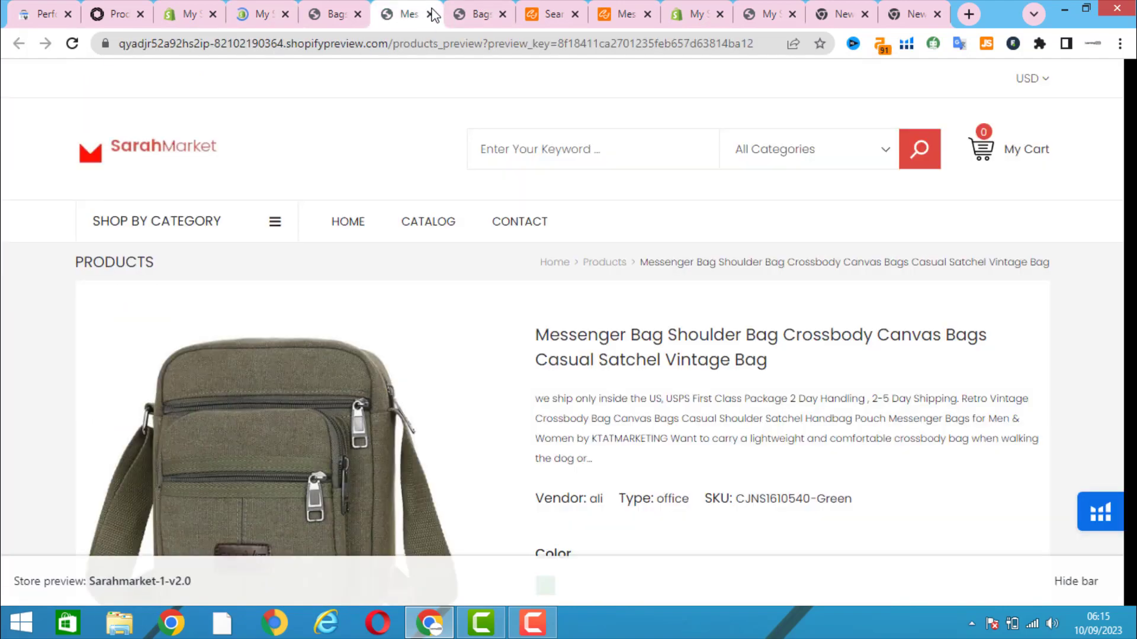
click(430, 14)
click(431, 13)
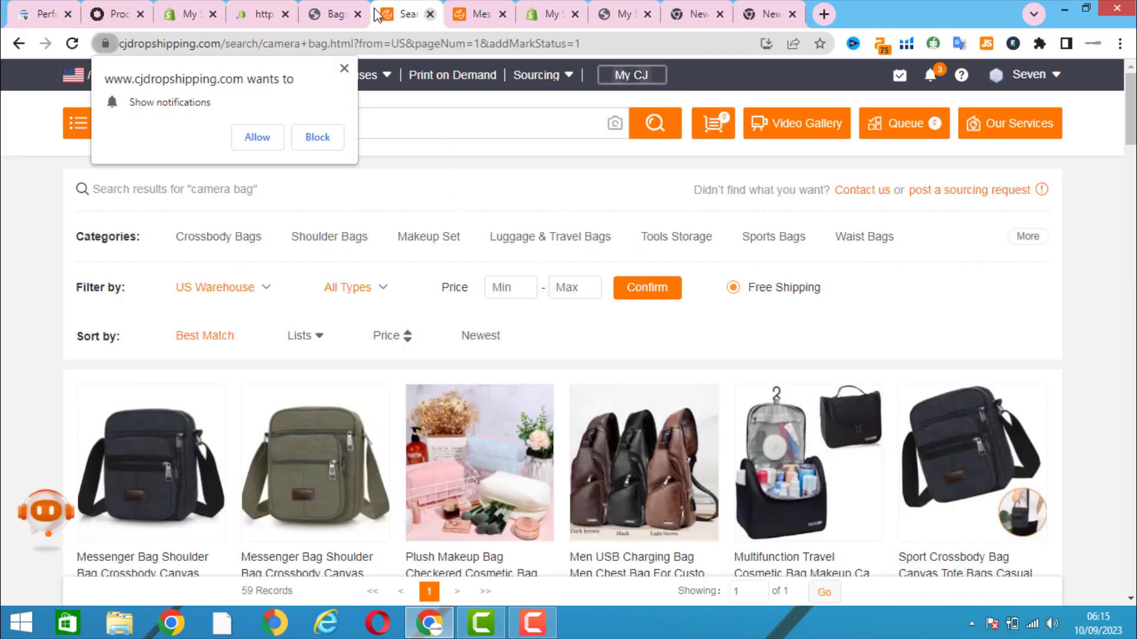
click(332, 14)
click(260, 14)
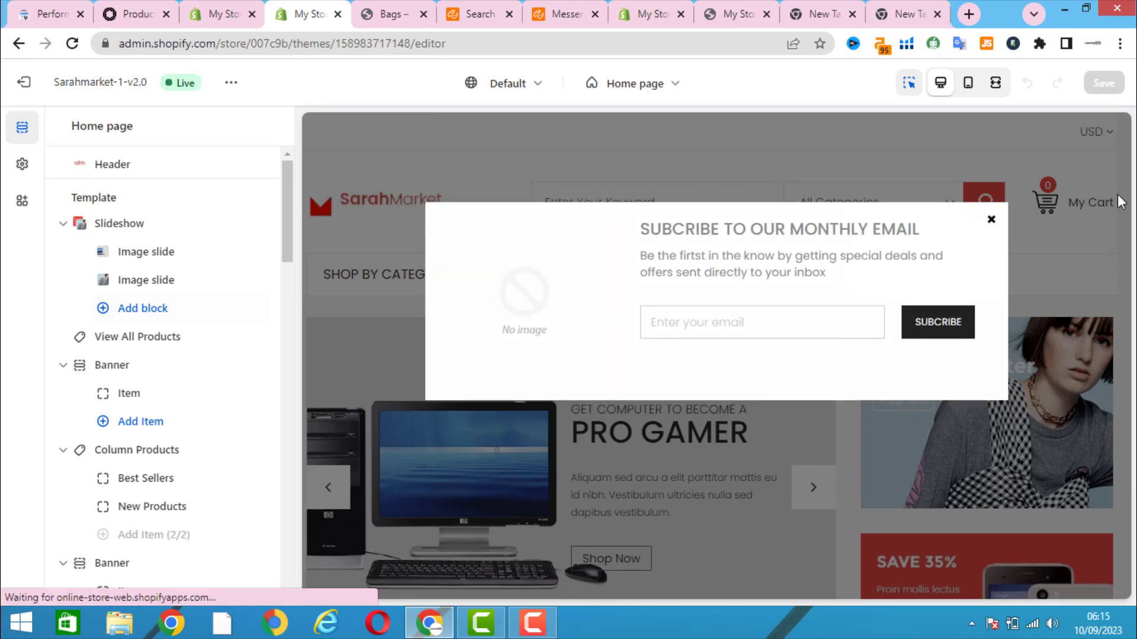
Step: Dismiss the email subscription popup and inspect the settings of the Fashions product tabs section on the home page
click(992, 221)
scroll(1052, 323, down, 6)
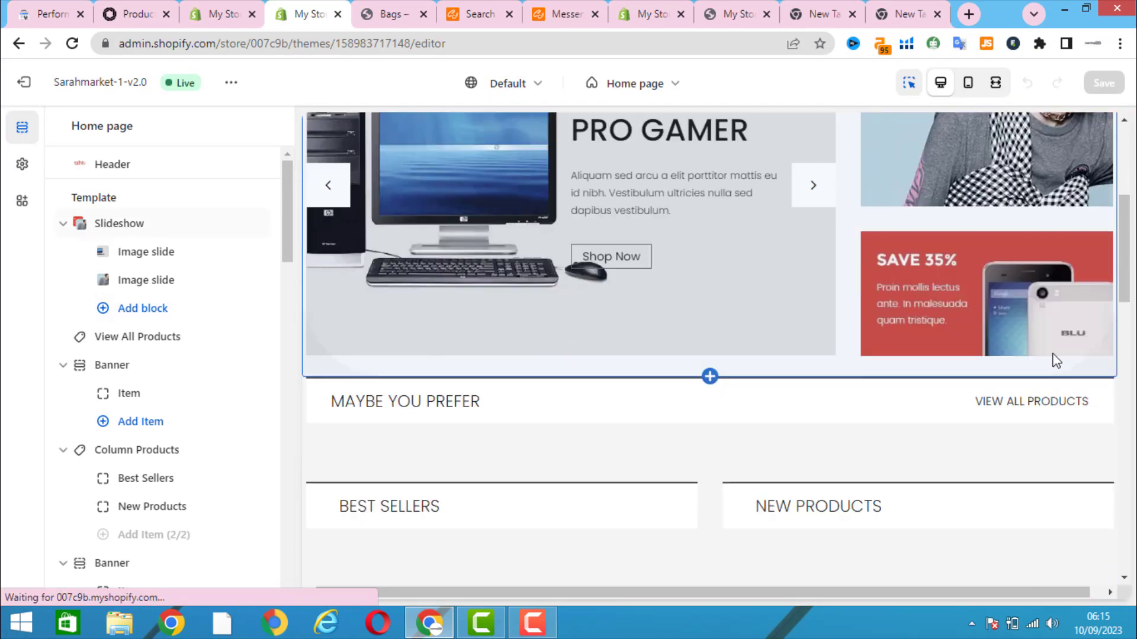
scroll(875, 360, down, 3)
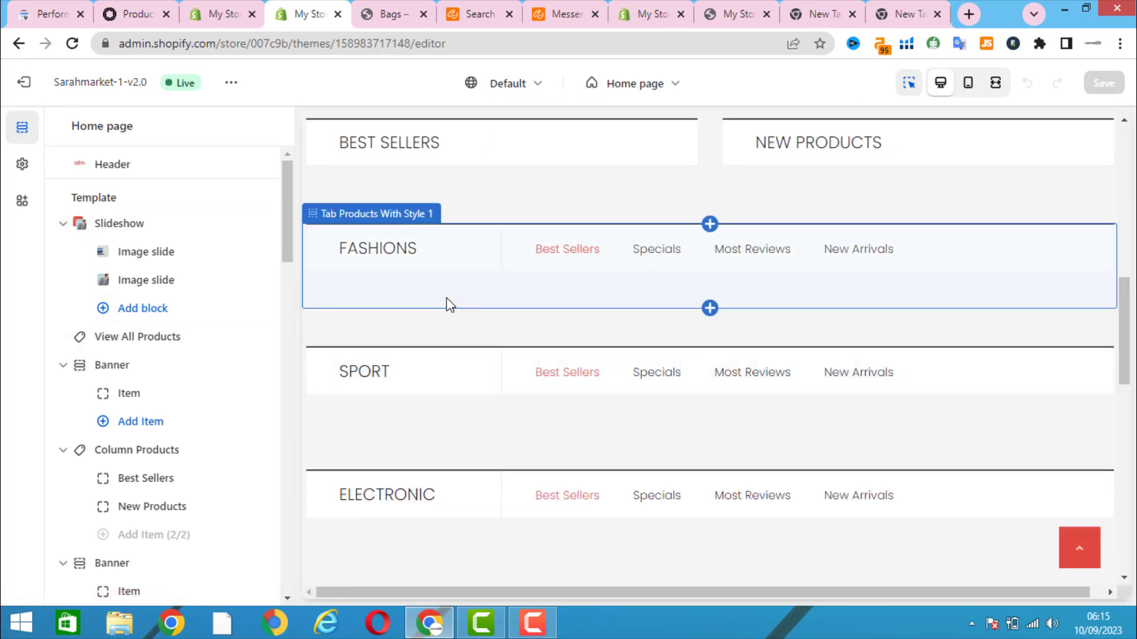
click(368, 312)
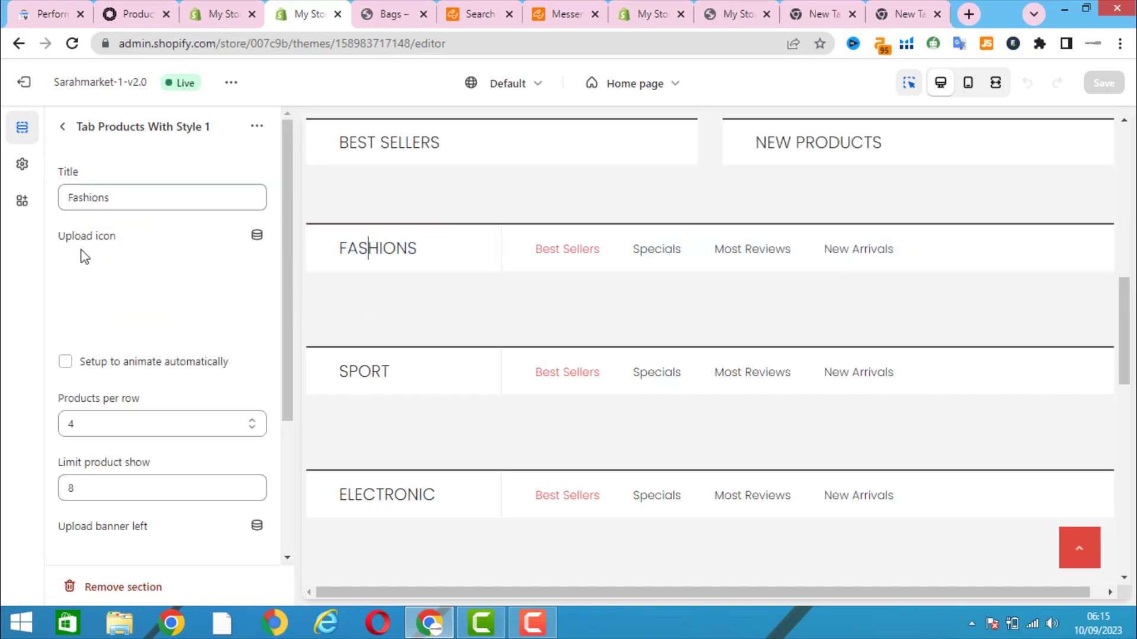
click(62, 126)
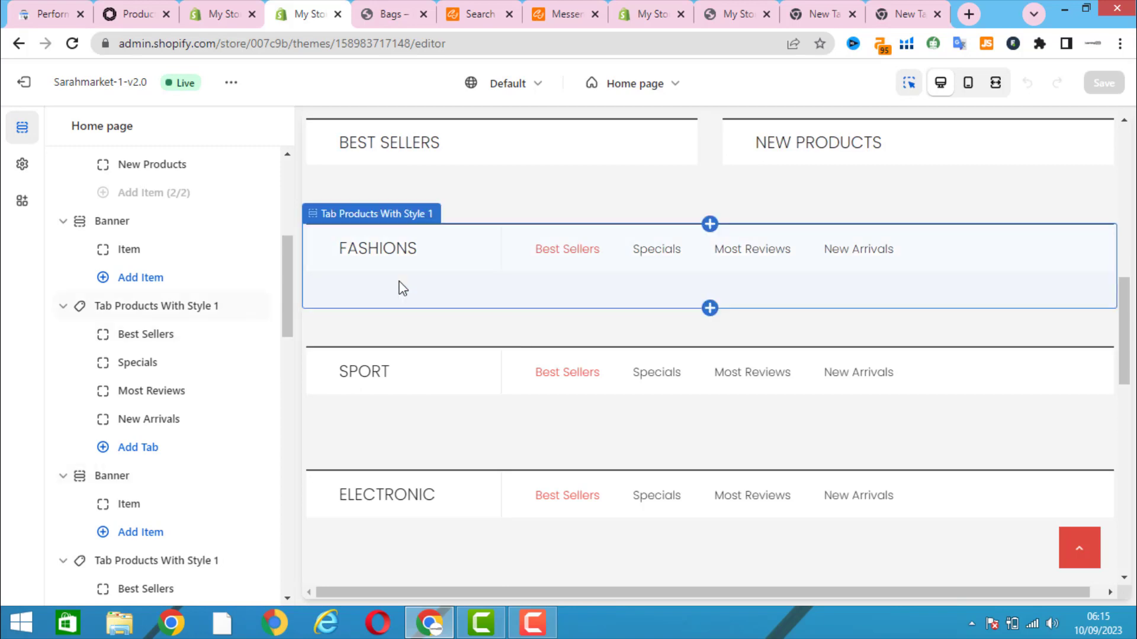
click(327, 225)
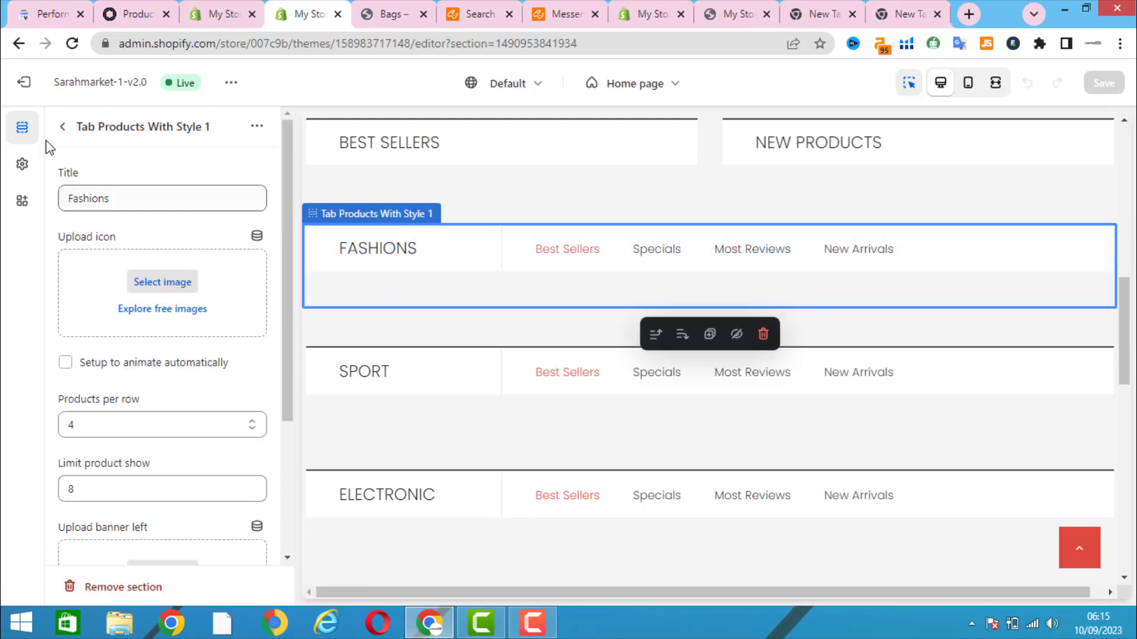
click(61, 130)
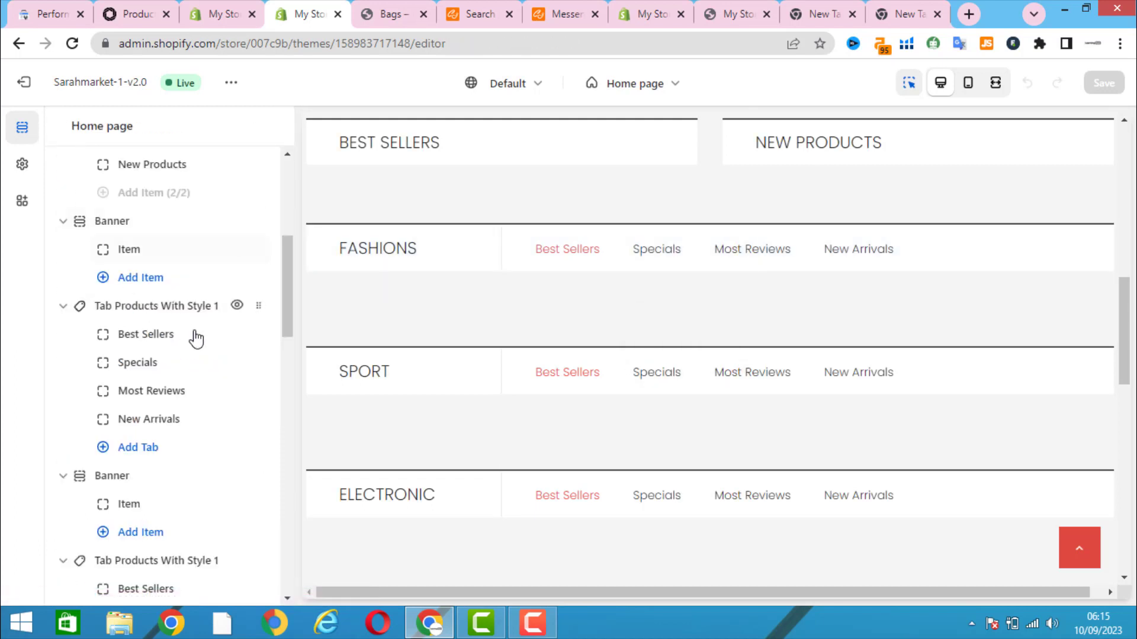
Step: Set the Best Sellers tab of the Fashions section to the Bags collection and save the theme
click(164, 339)
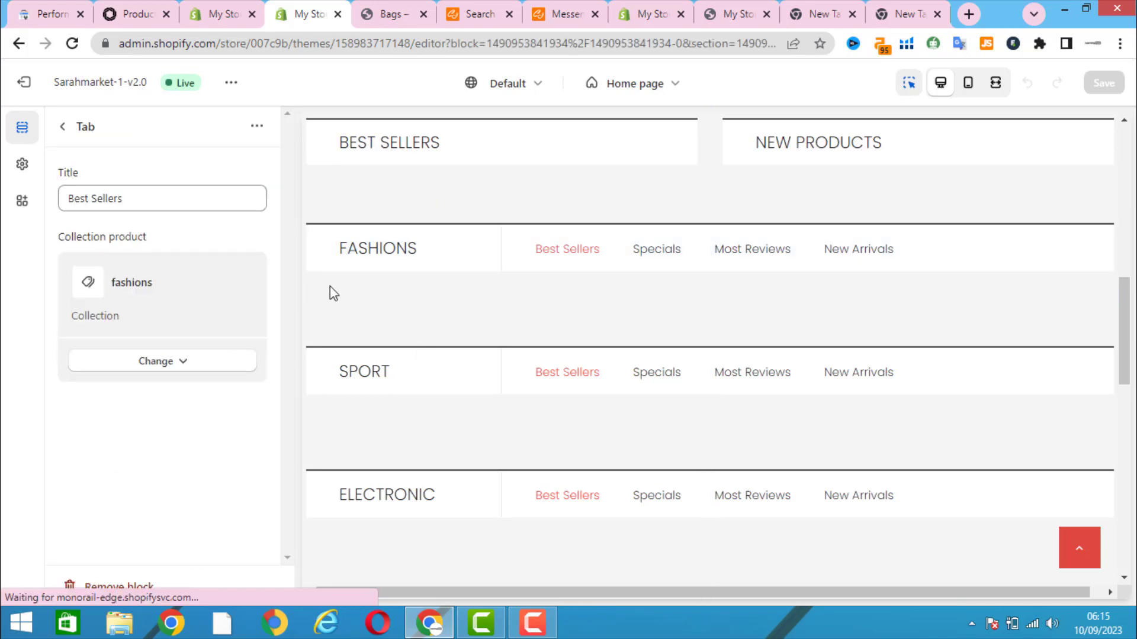
click(170, 363)
click(173, 398)
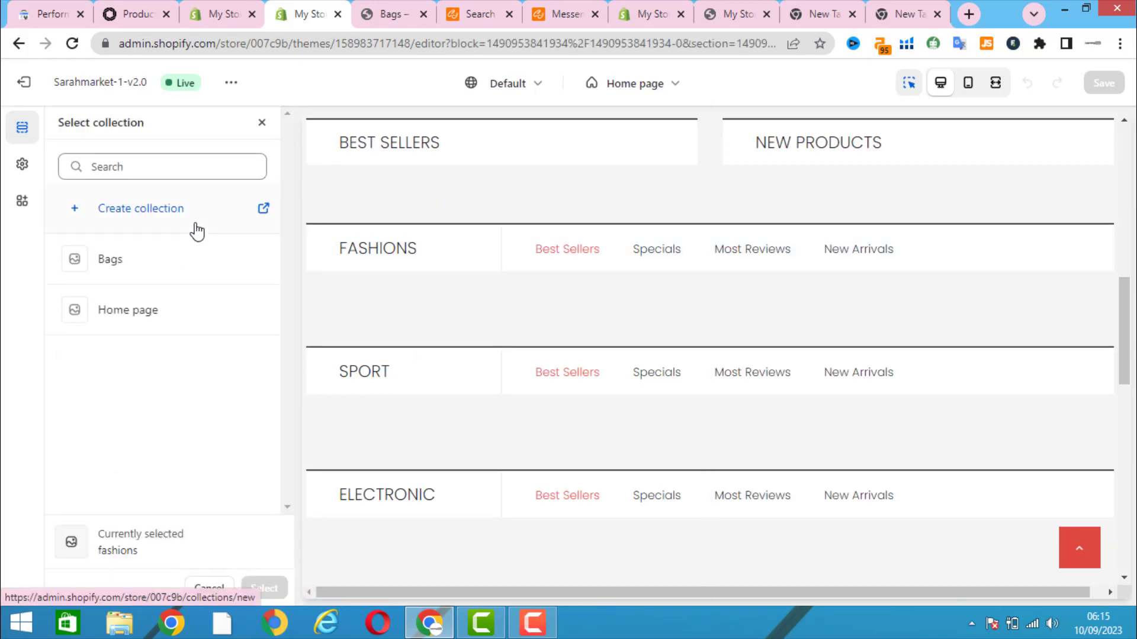
click(108, 265)
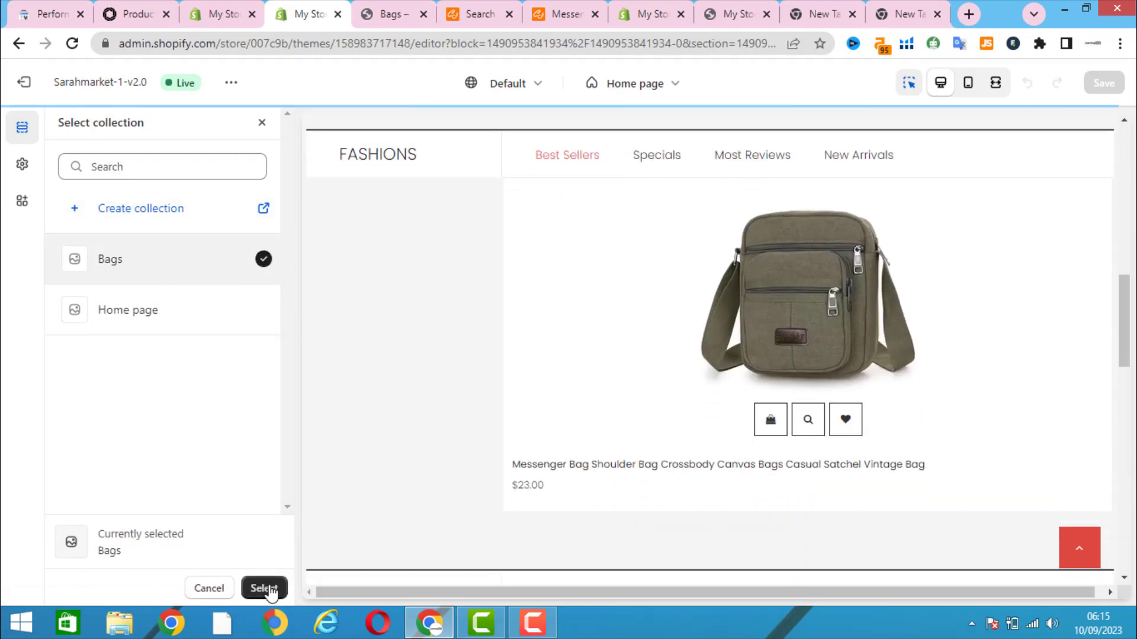
click(264, 588)
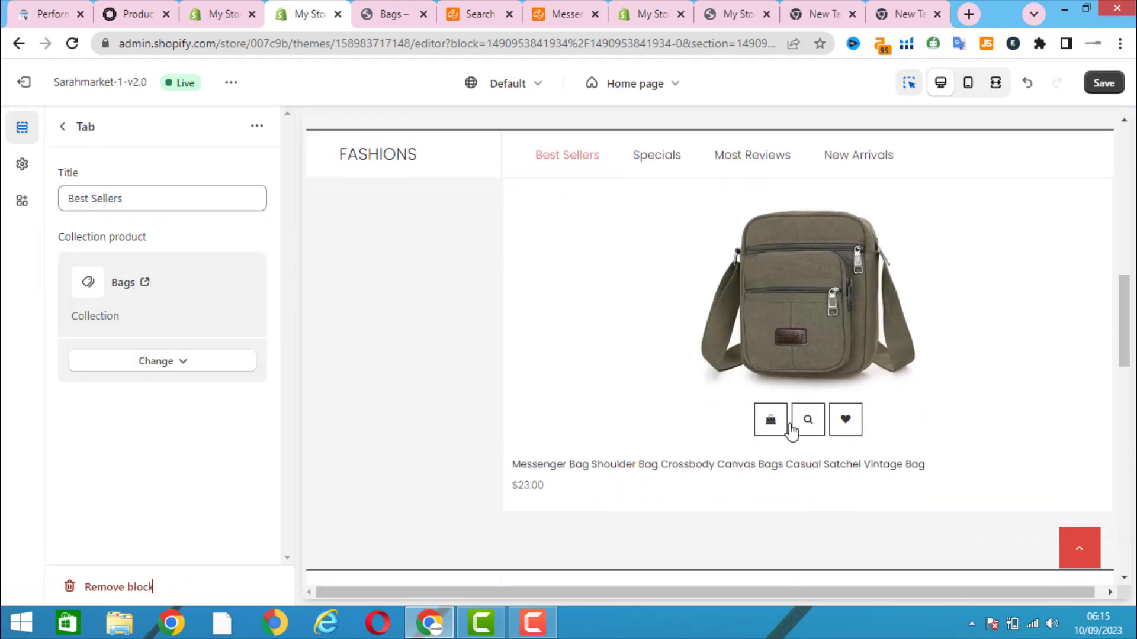
click(1107, 88)
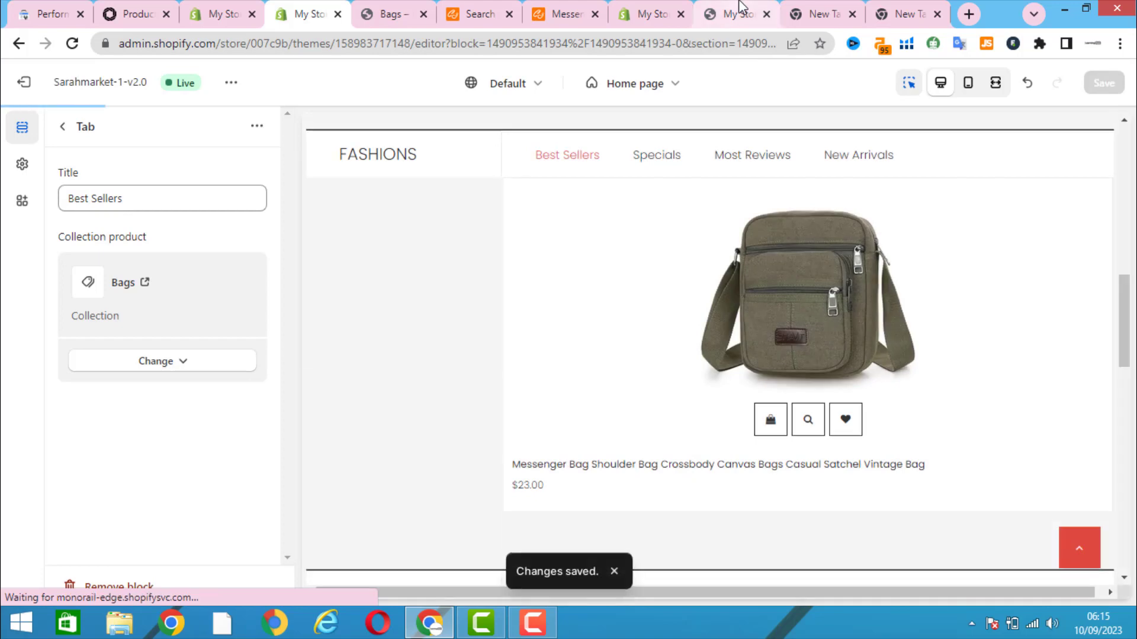
Step: Reload the live store's home page and check the messenger bag in the Fashions section's Best Sellers tab
click(729, 16)
click(71, 45)
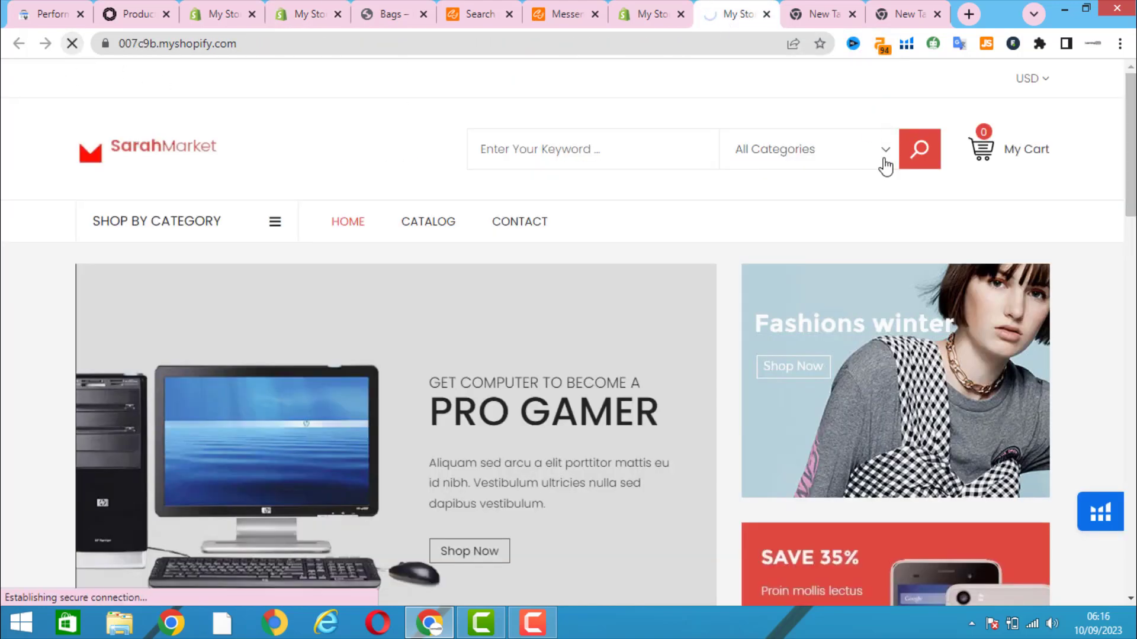
scroll(1133, 263, down, 3)
scroll(1133, 262, down, 12)
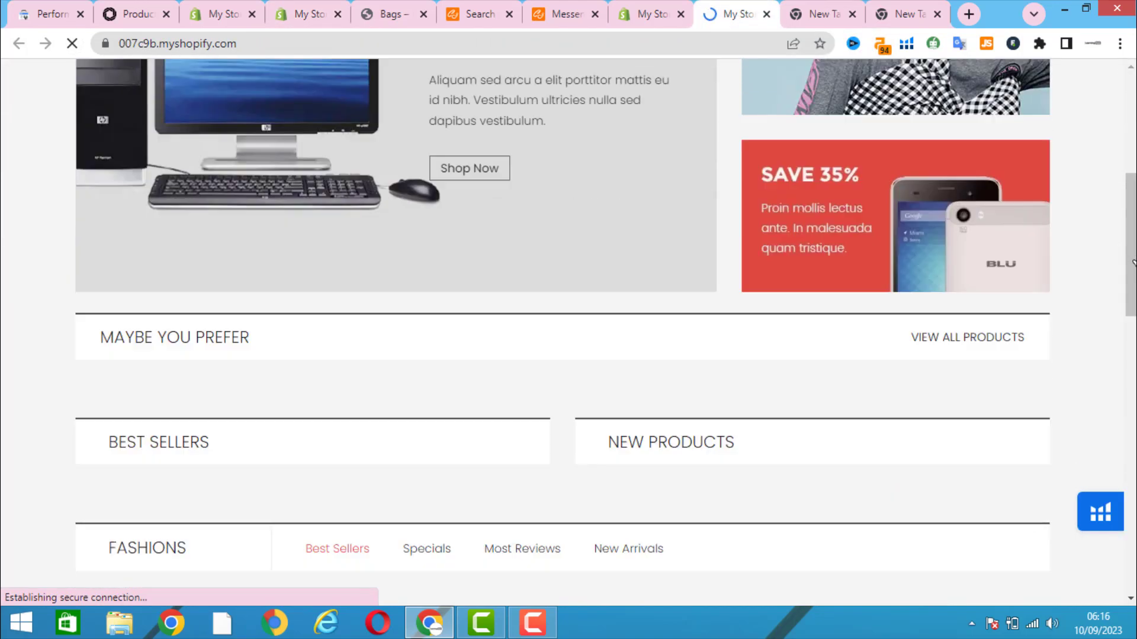
scroll(1131, 286, up, 8)
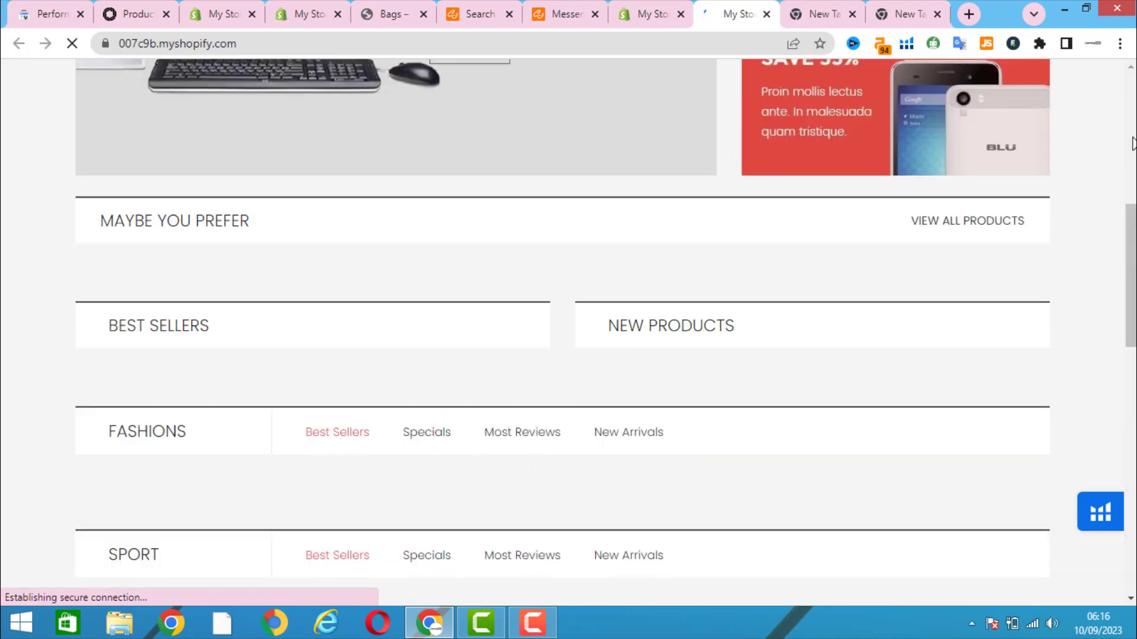
scroll(964, 226, down, 5)
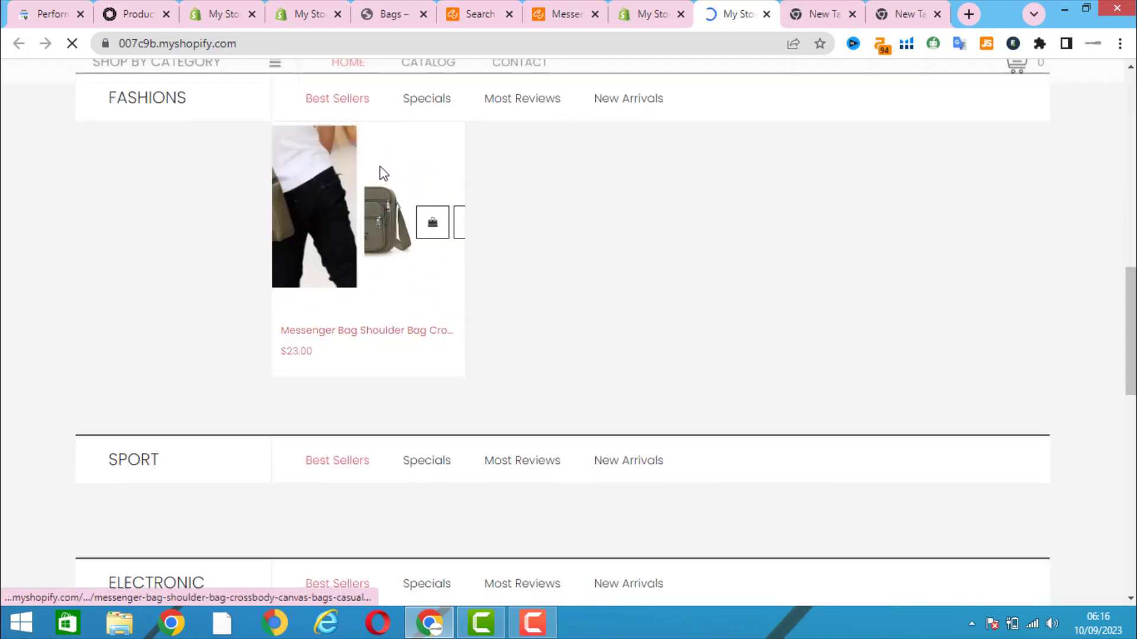
scroll(949, 250, up, 5)
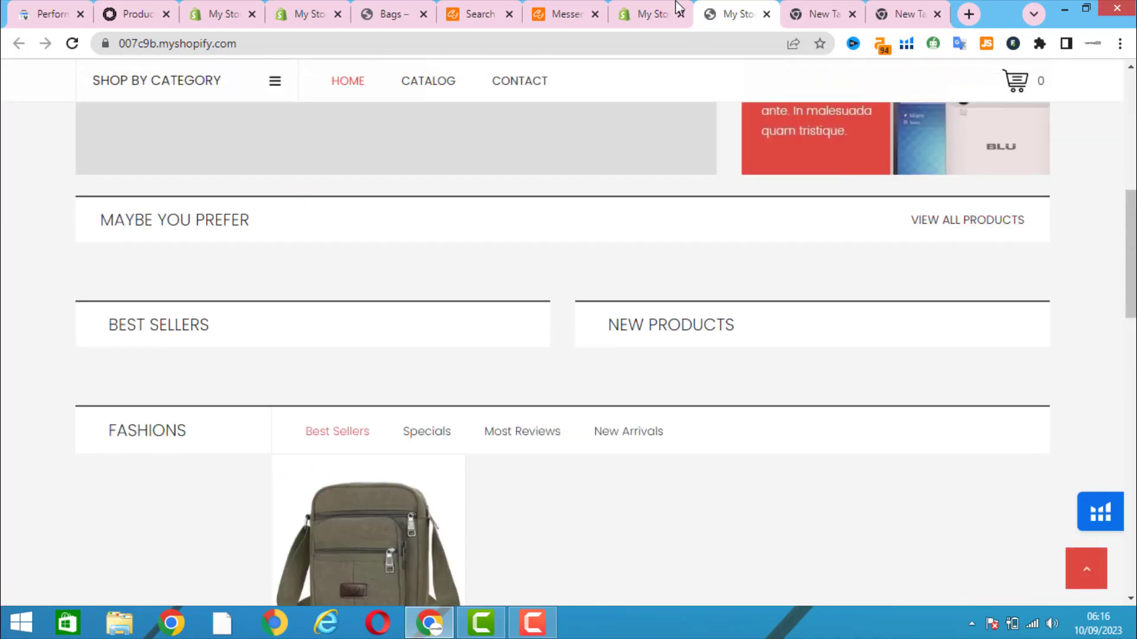
Step: Close the spare Shopify admin page and, on CJdropshipping, dismiss the messenger bag's listing confirmation
click(651, 12)
key(ctrl+w)
click(589, 12)
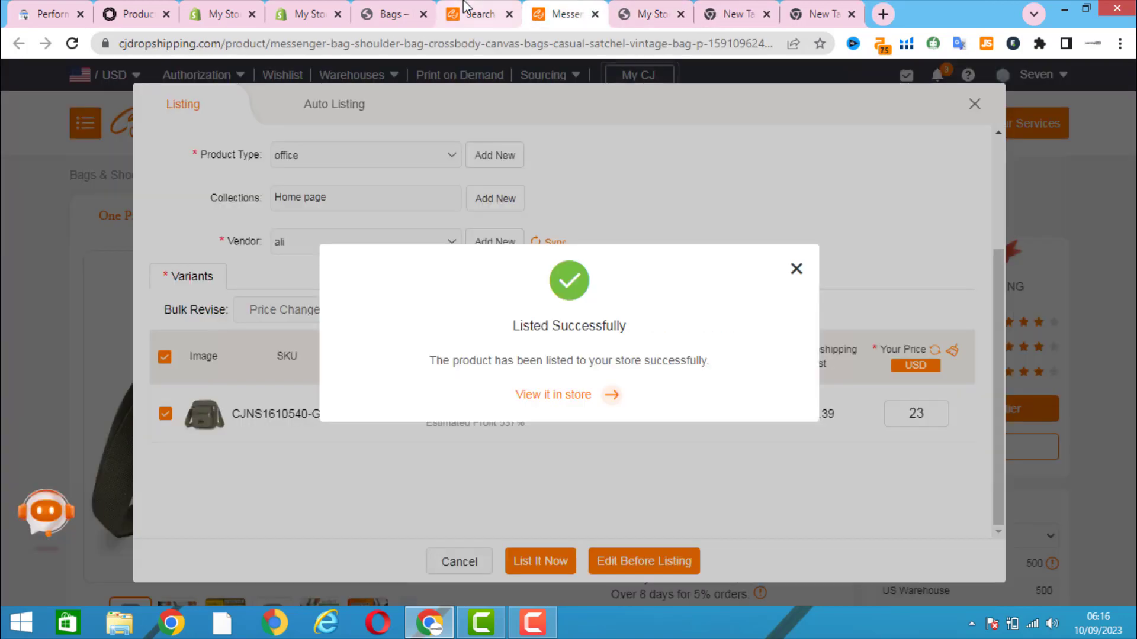
click(796, 268)
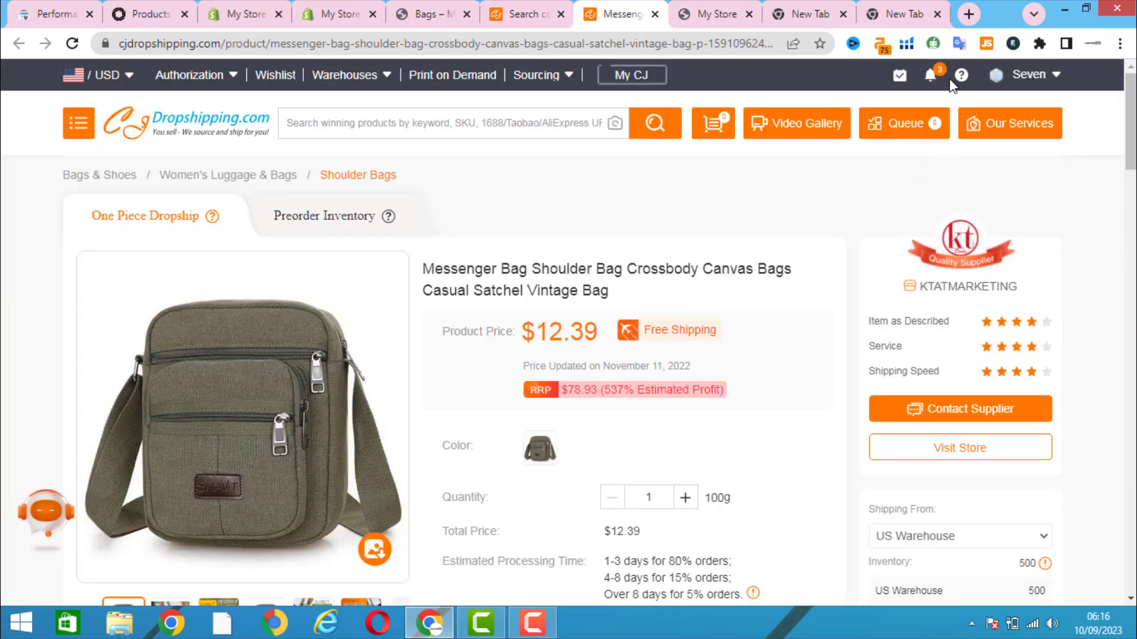
mouse_move(1030, 75)
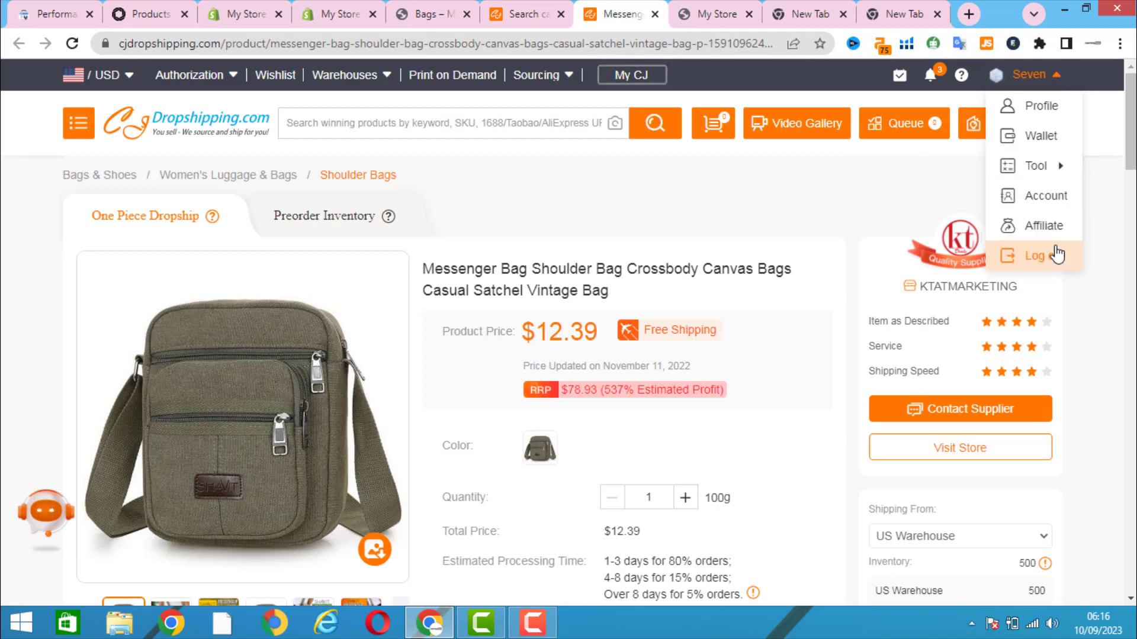
mouse_move(1052, 179)
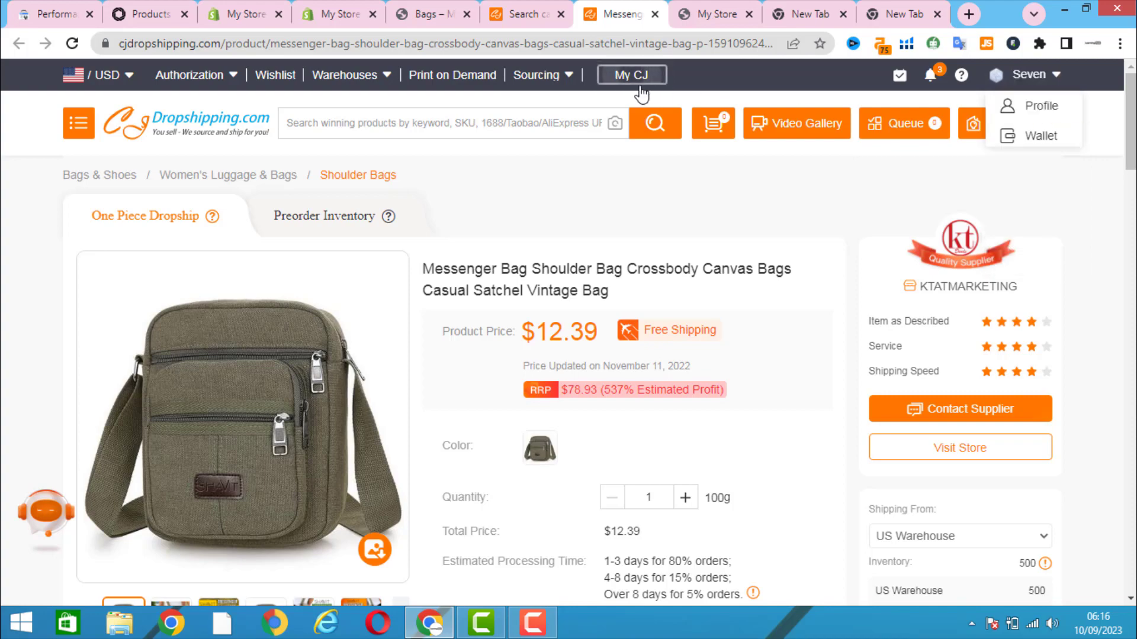
Step: Close the spare CJdropshipping search page and review the messenger bag in the Fashions section of the live store's home page
click(533, 13)
click(561, 14)
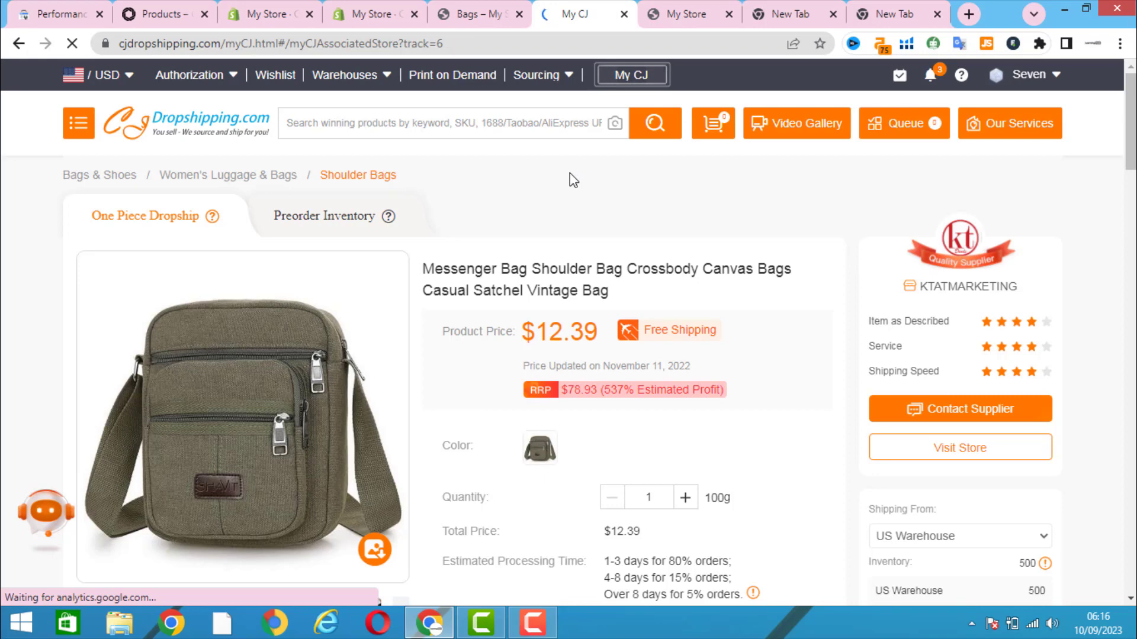
click(713, 9)
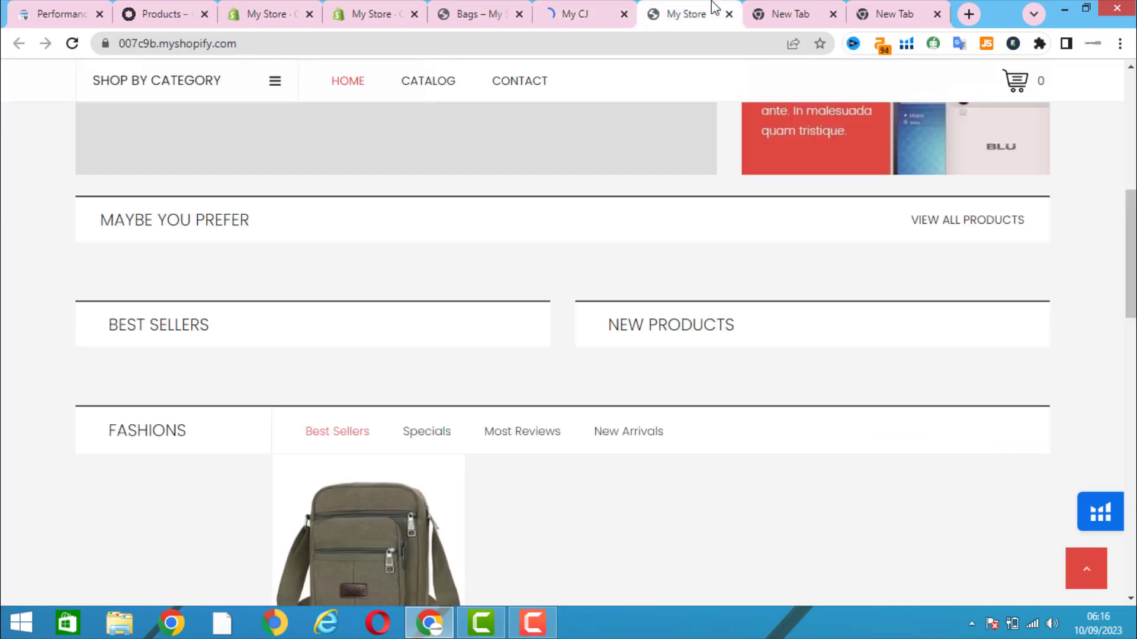
scroll(690, 252, up, 7)
scroll(695, 264, down, 11)
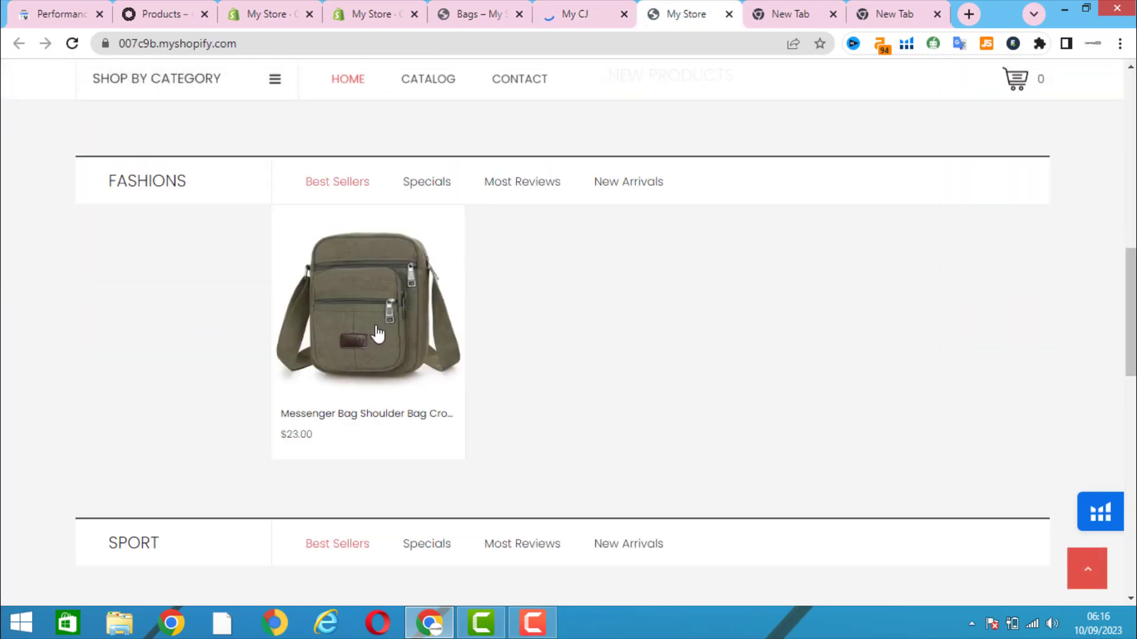
mouse_move(377, 332)
click(574, 9)
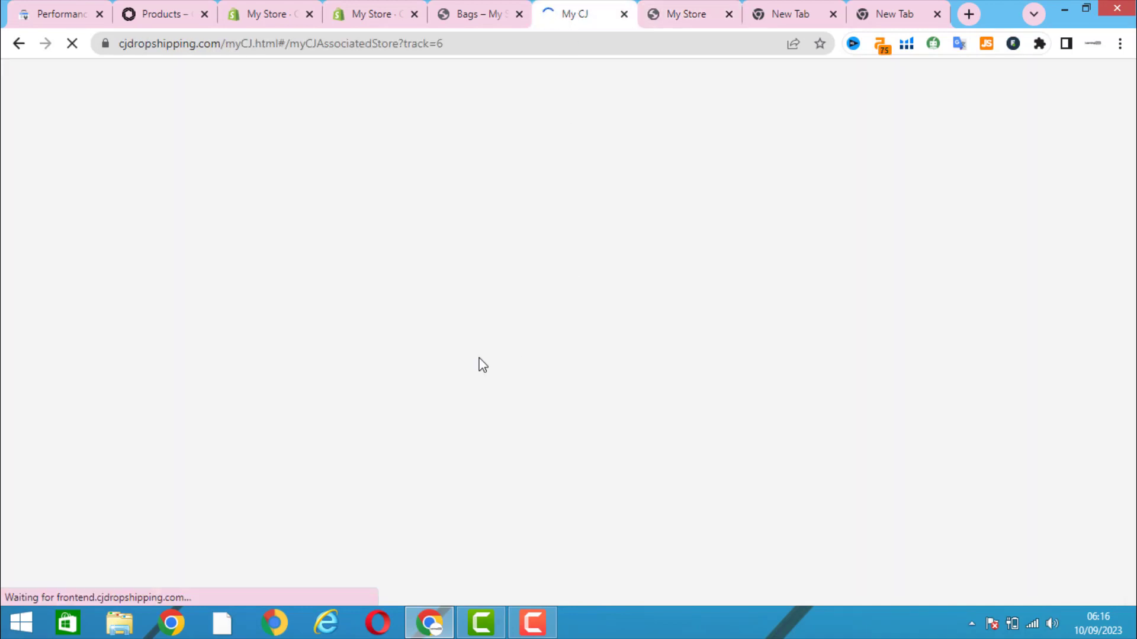
Step: Close the two blank browser pages and return to the My CJ page
click(829, 13)
click(834, 13)
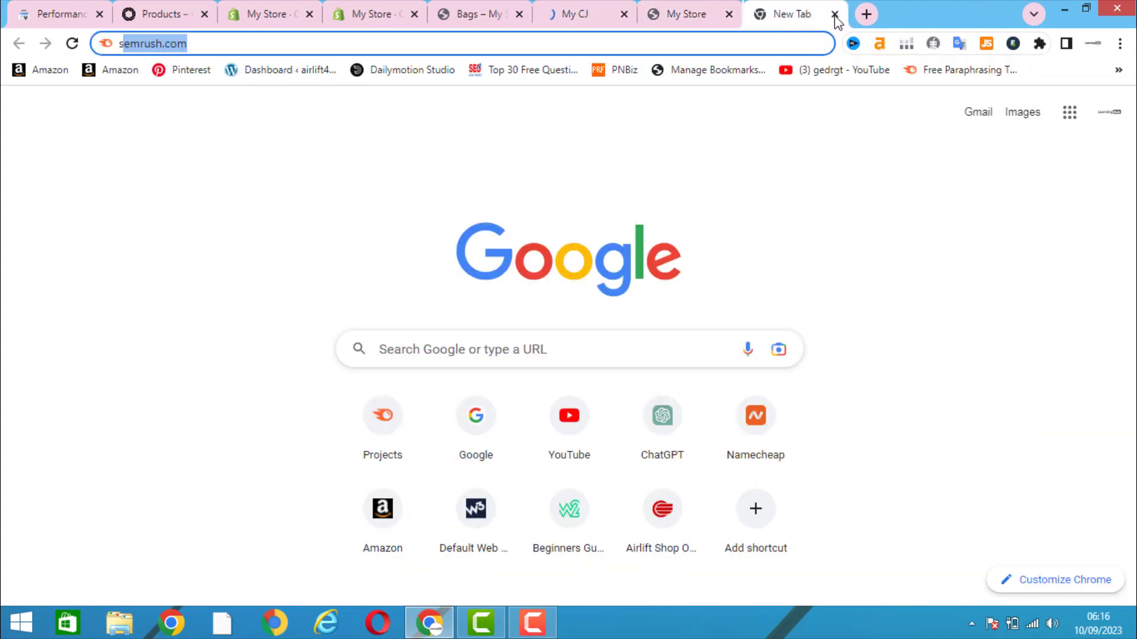
click(834, 13)
click(740, 8)
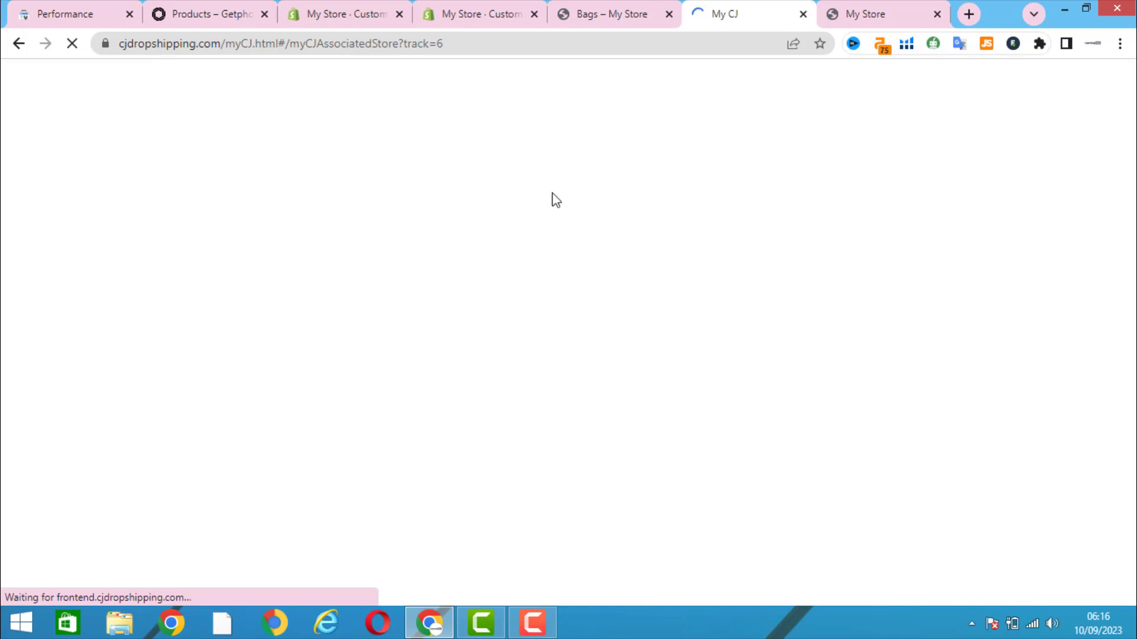
Step: Close the theme editor page with the Best Sellers tab set to Bags, keep the other editor page open, and return to My CJ
click(294, 9)
click(230, 13)
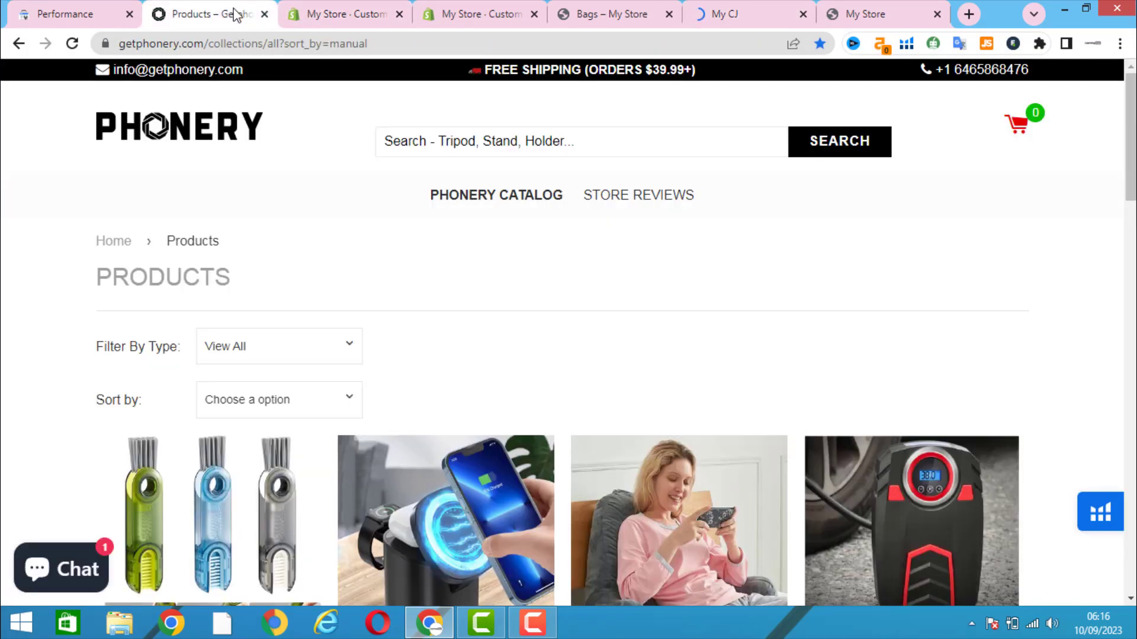
click(349, 13)
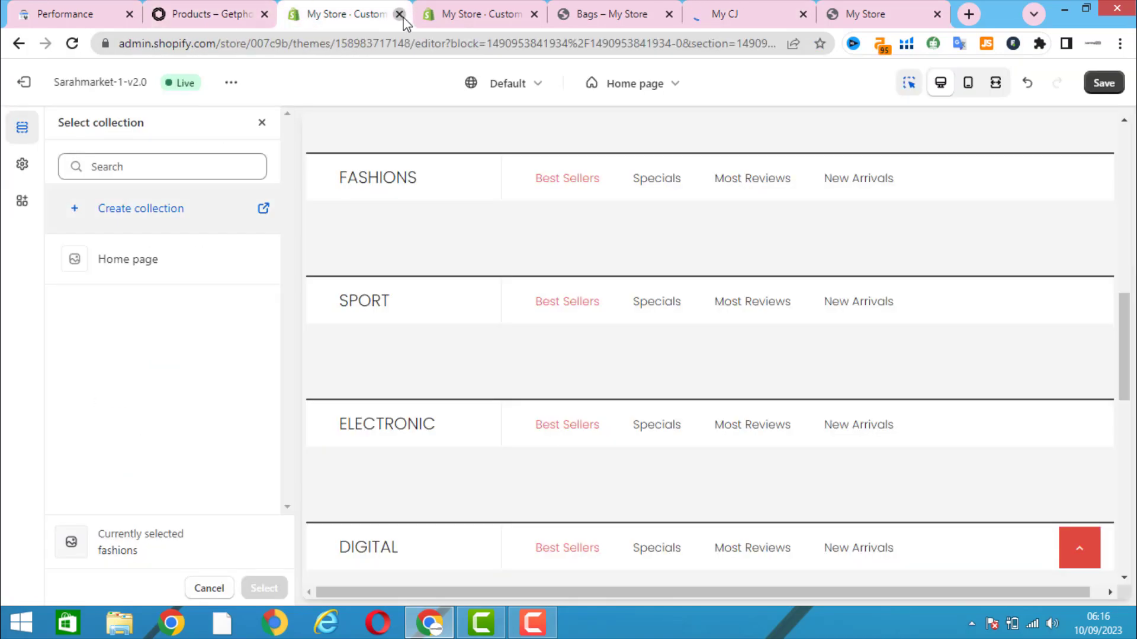
click(400, 14)
click(713, 137)
click(470, 13)
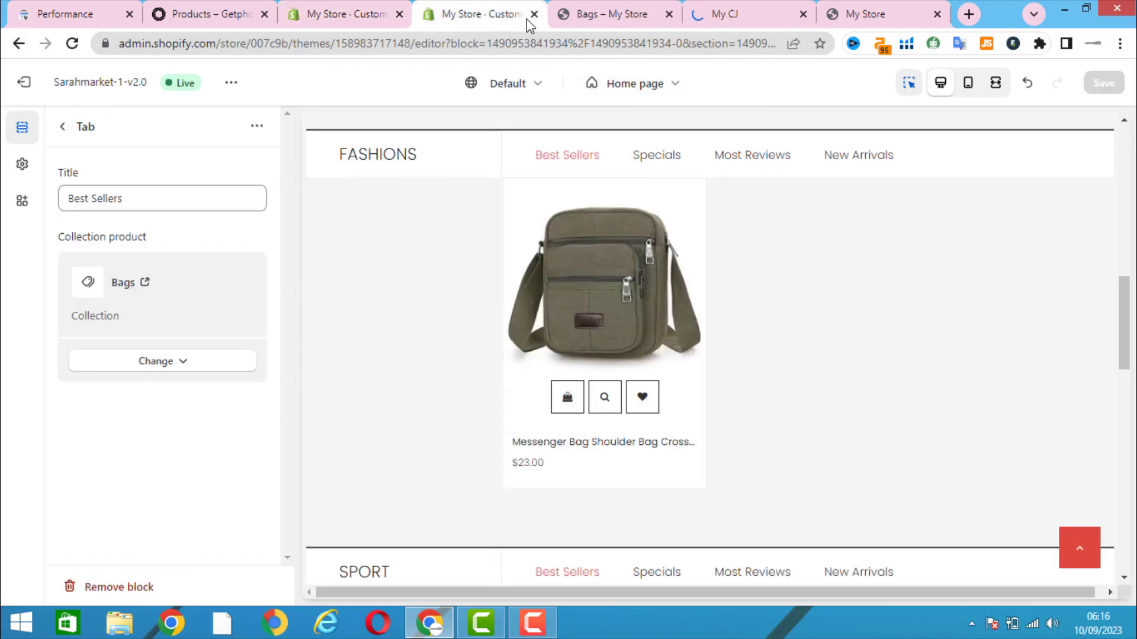
click(534, 13)
click(616, 14)
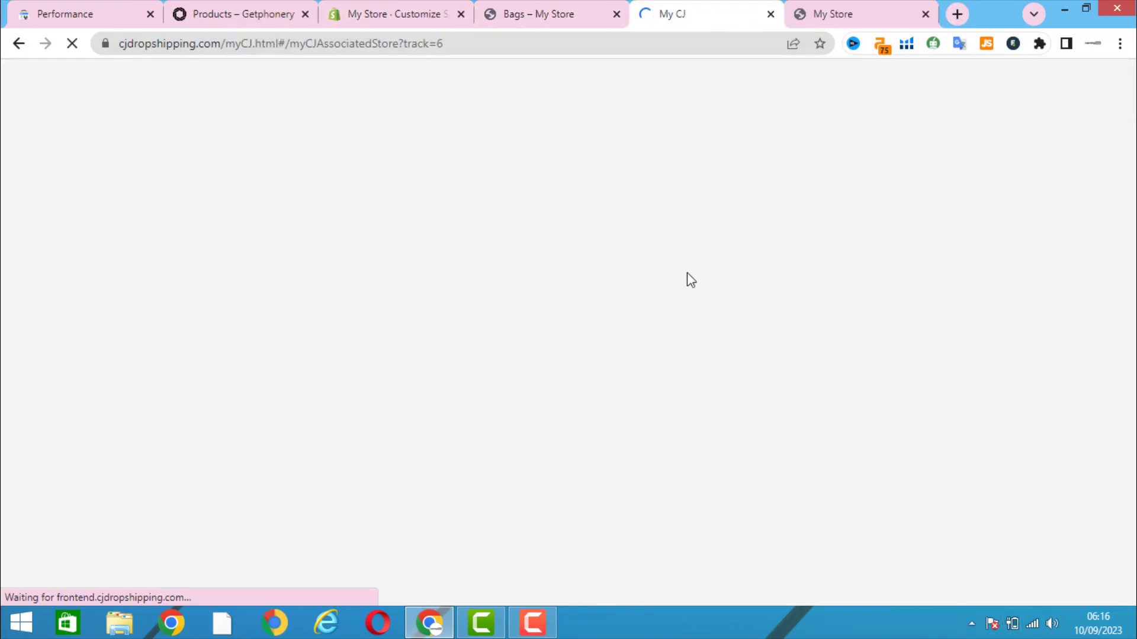
Step: Review the messenger bag on the live store's home page and look through the whole Bags collection page
click(869, 12)
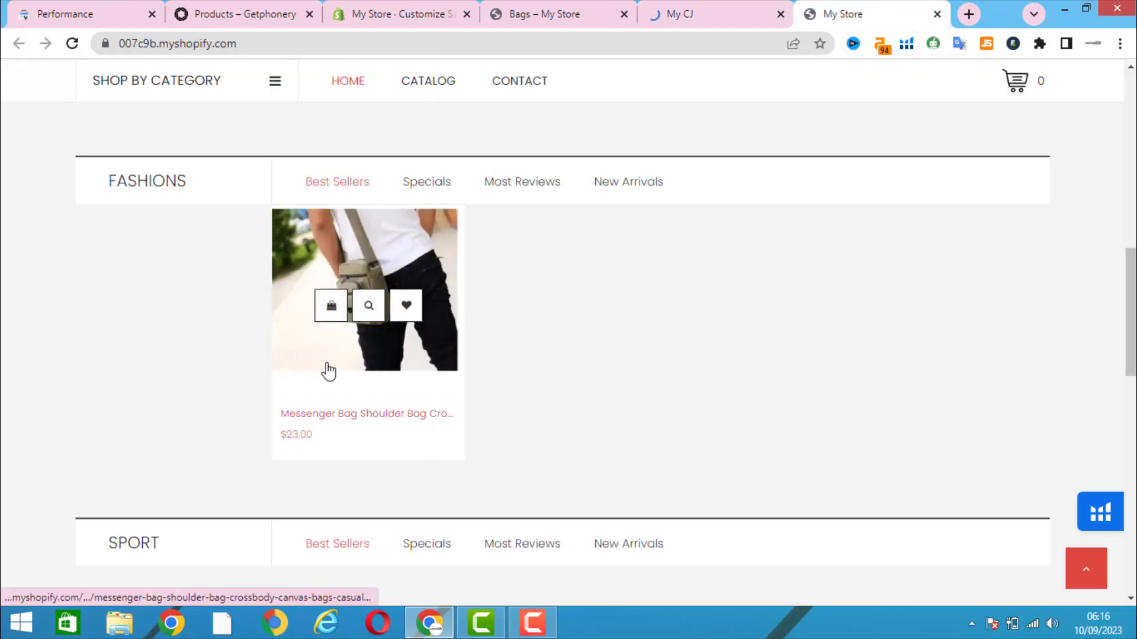
click(763, 7)
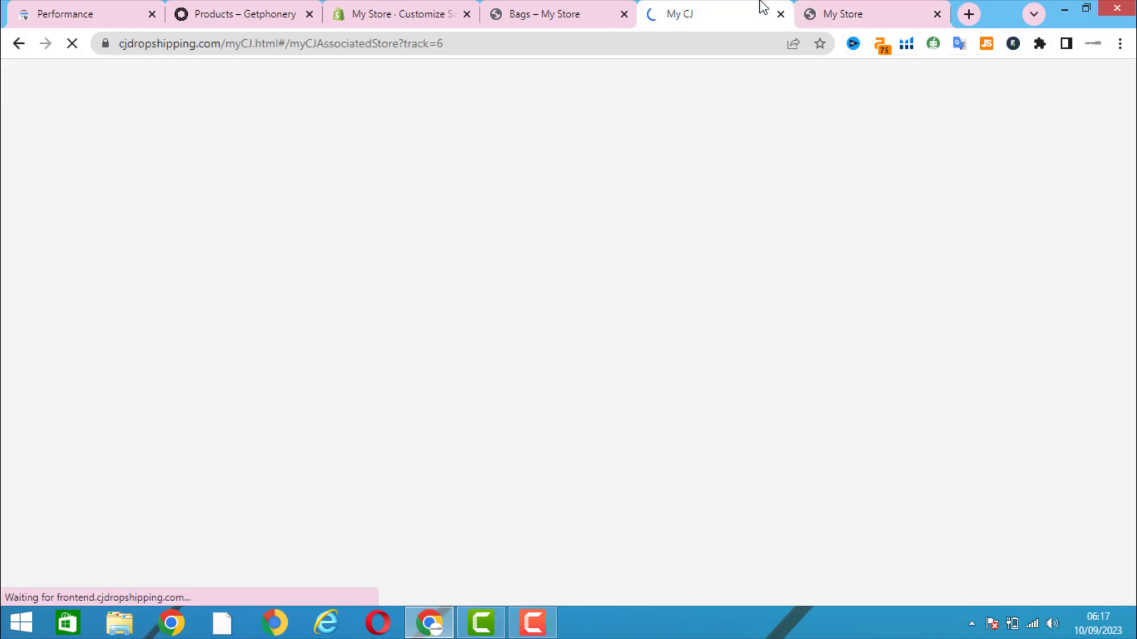
click(592, 7)
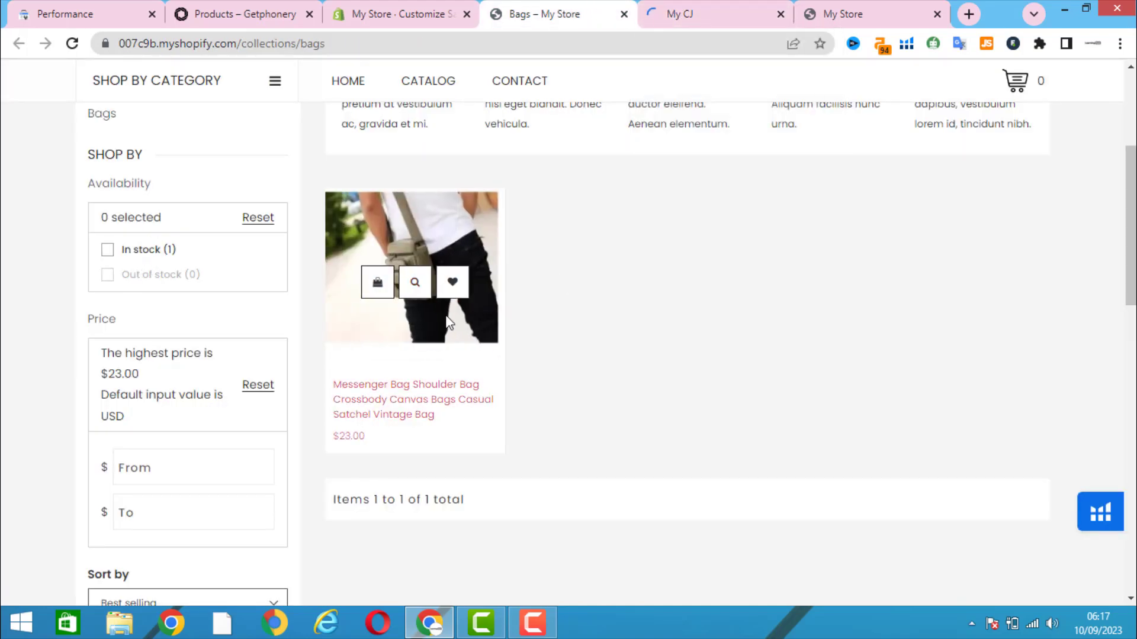
click(751, 7)
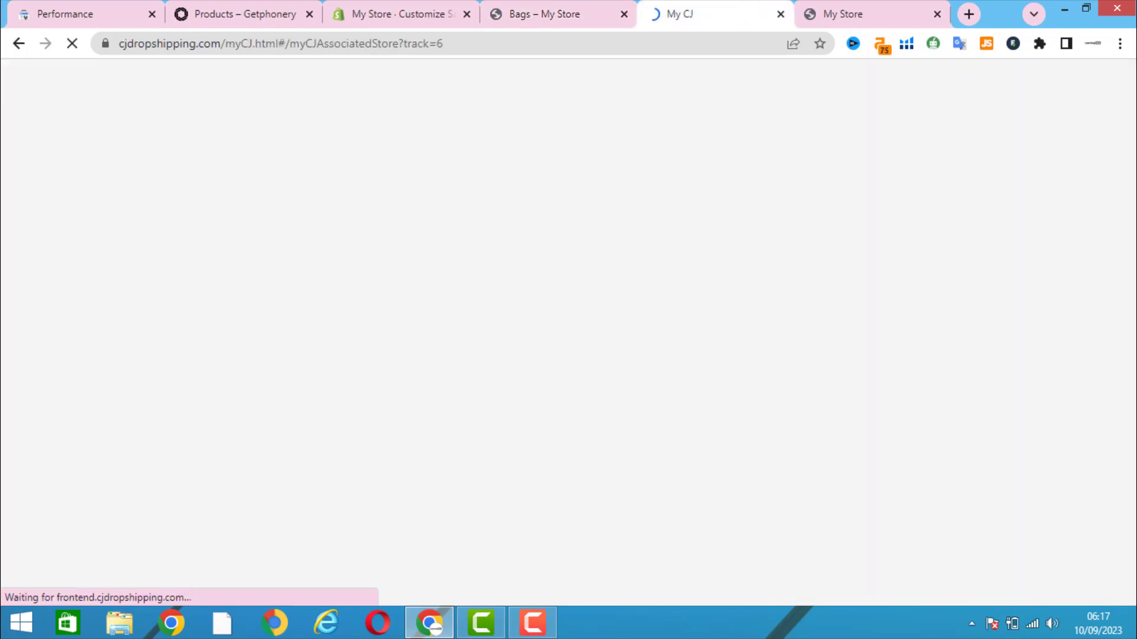
click(371, 12)
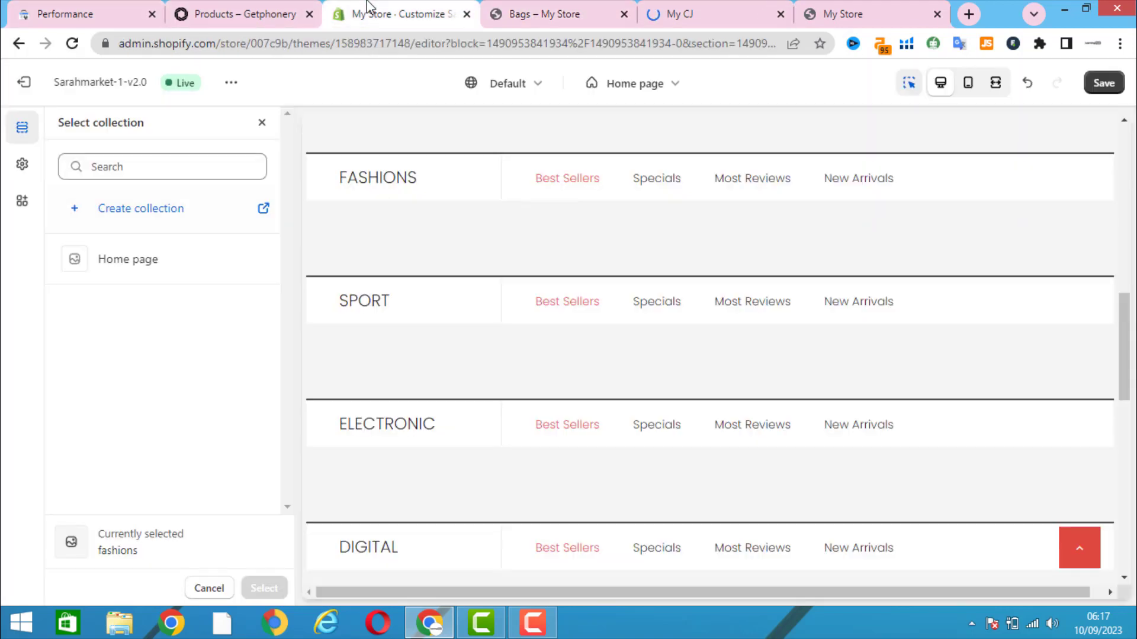
click(586, 12)
scroll(1019, 388, down, 9)
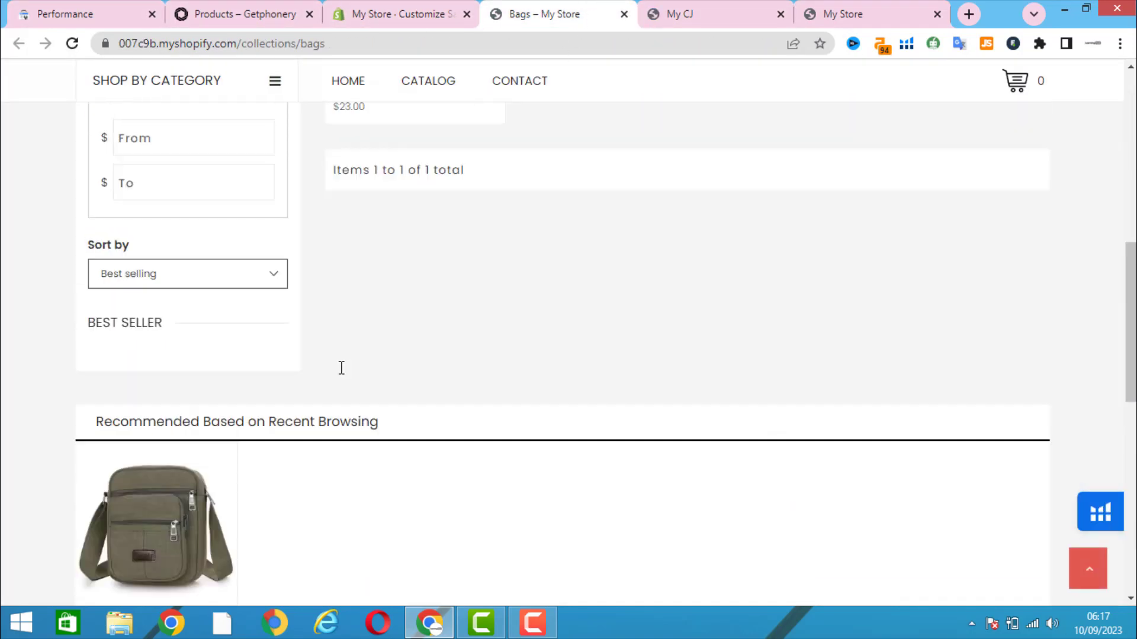
scroll(722, 277, up, 13)
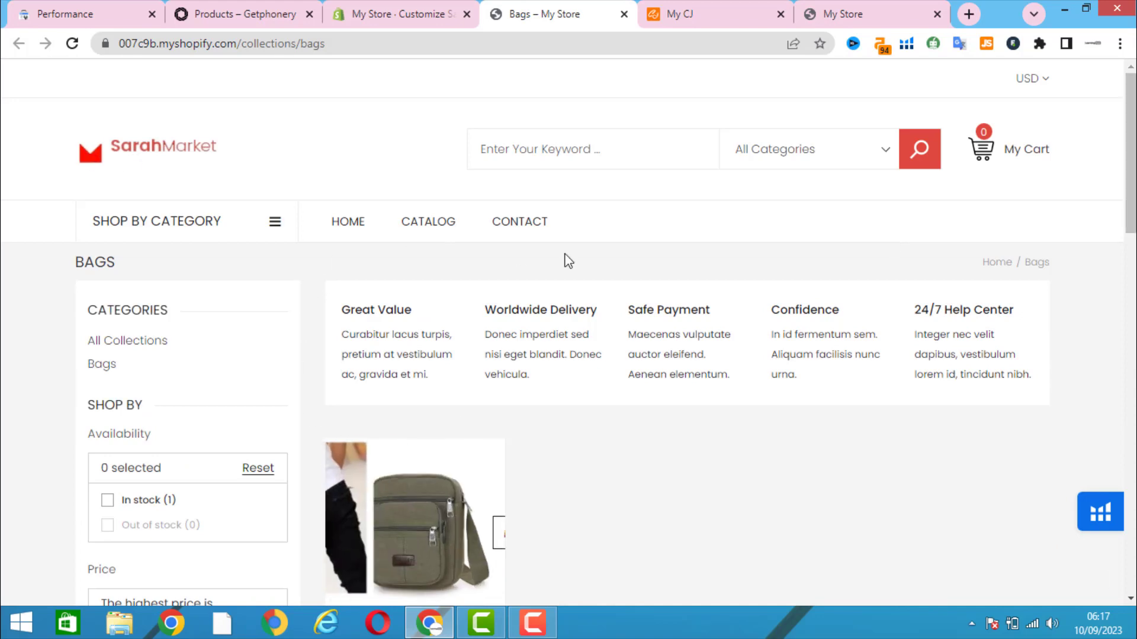
Step: Examine the My CJ dashboard, including its order analysis, bills, activated stores, shipping method statistics and product recommendations
click(701, 12)
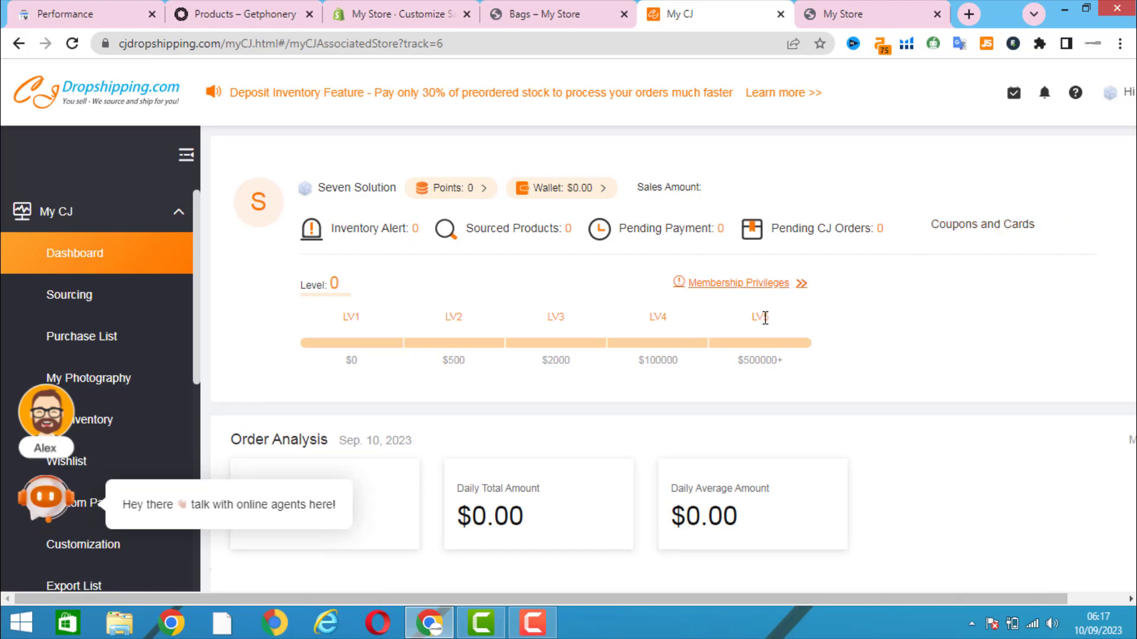
mouse_move(483, 355)
scroll(482, 355, down, 5)
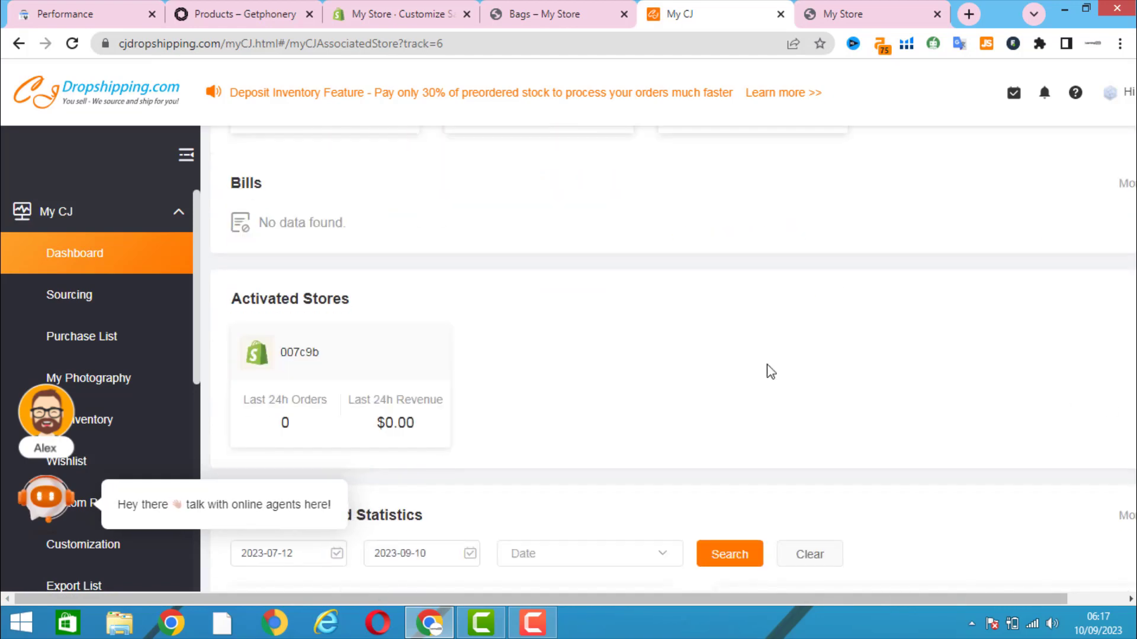
scroll(262, 419, down, 3)
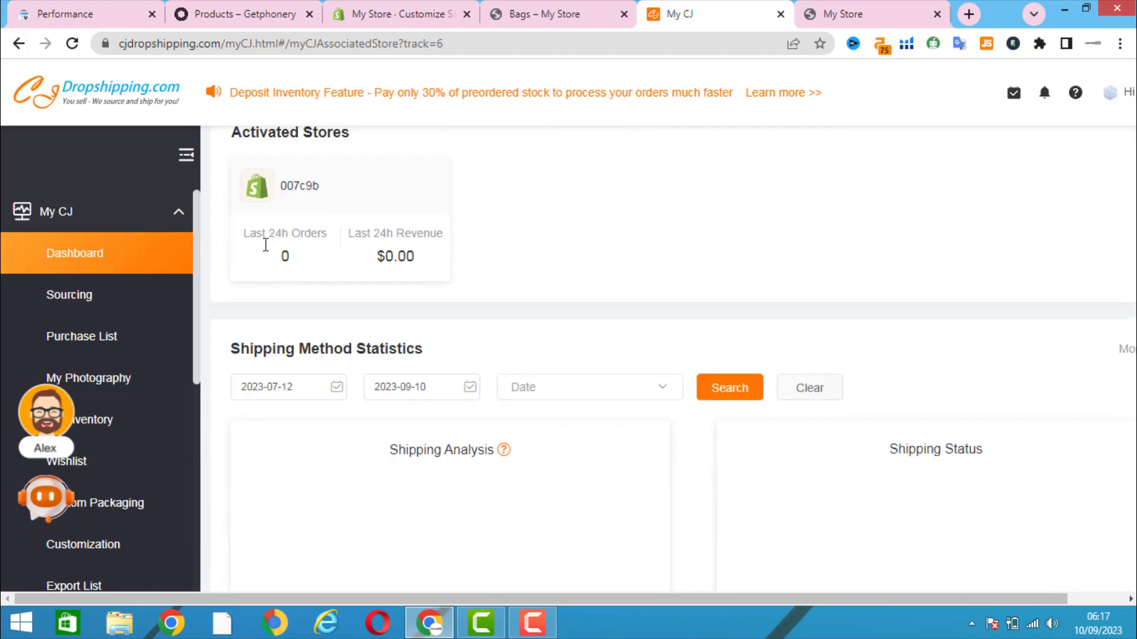
scroll(302, 457, down, 5)
scroll(456, 335, up, 2)
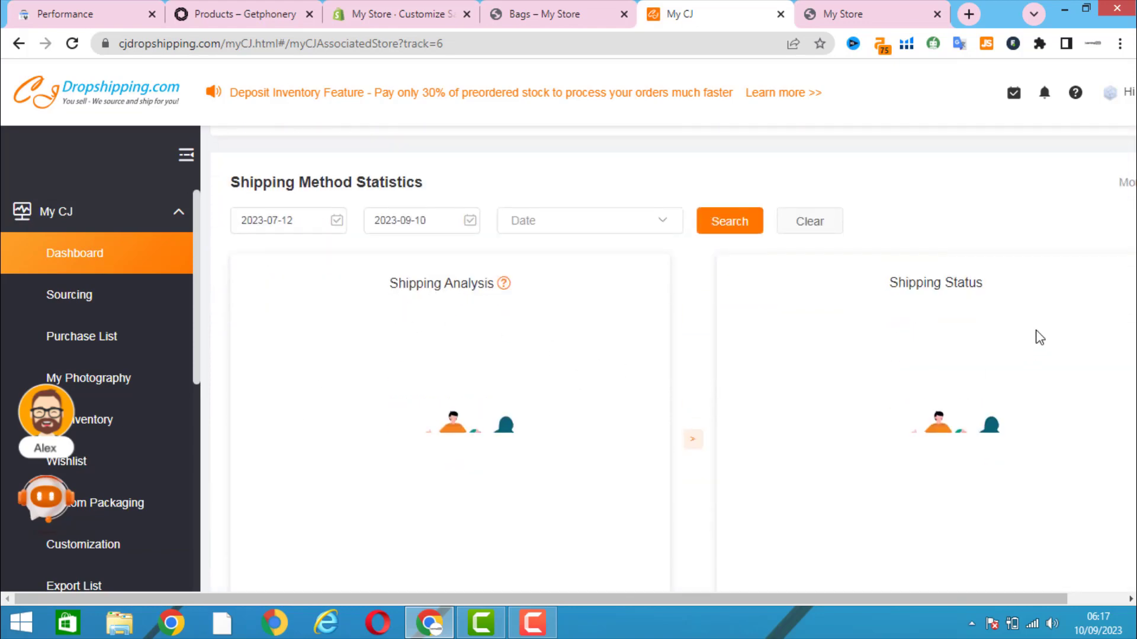
scroll(1025, 310, down, 5)
scroll(343, 376, down, 3)
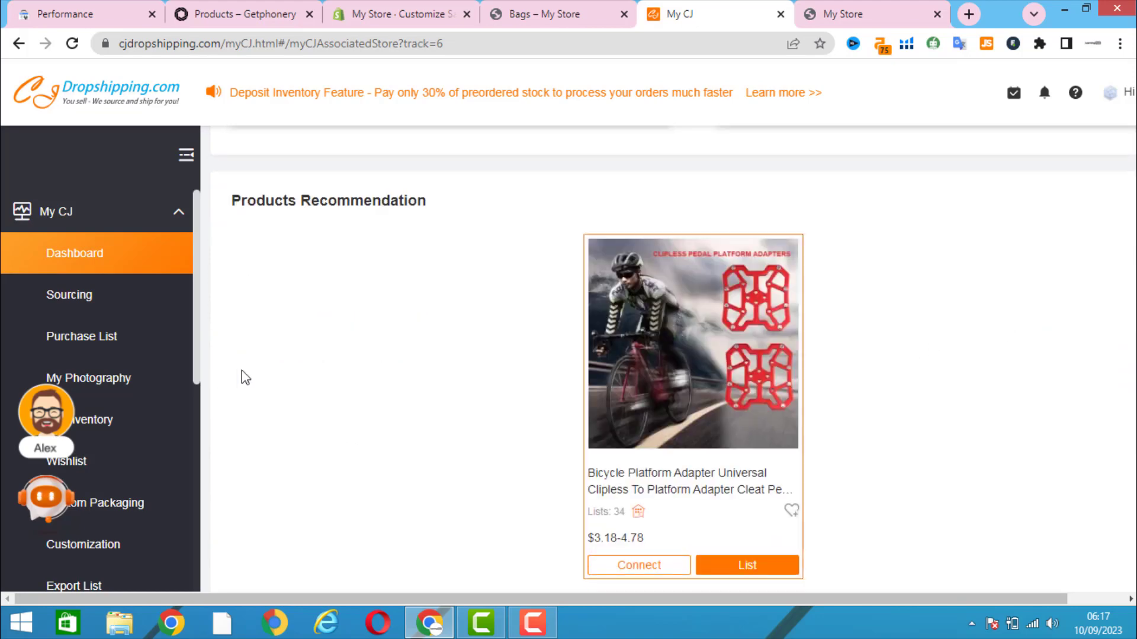
scroll(947, 360, up, 8)
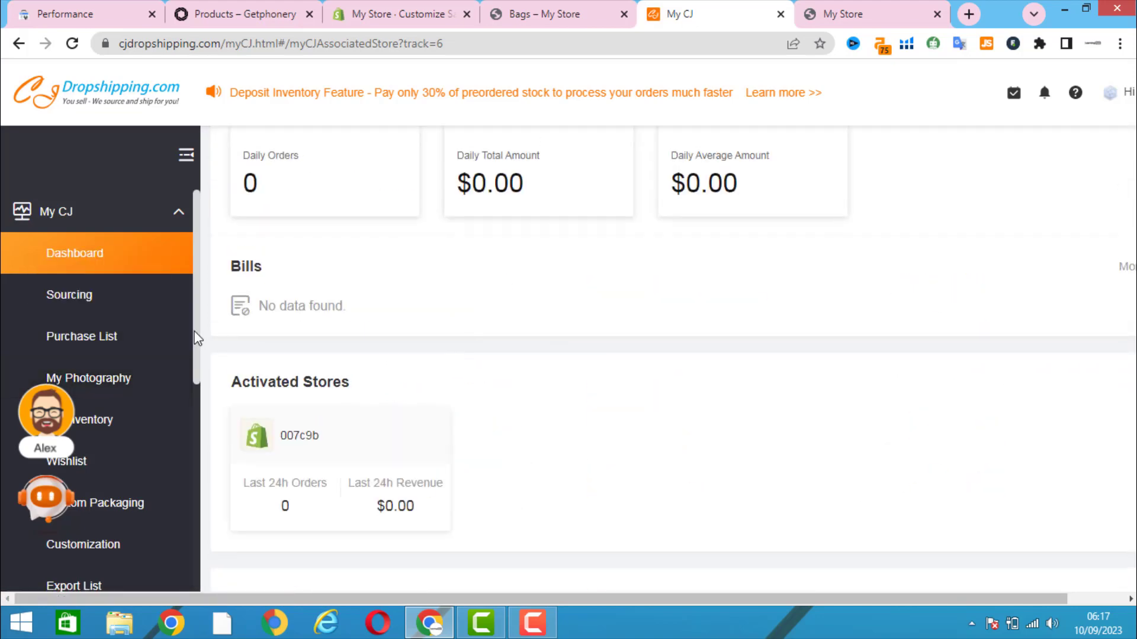
Step: Open the Sourcing page in My CJ and look over its filters and request list
click(132, 308)
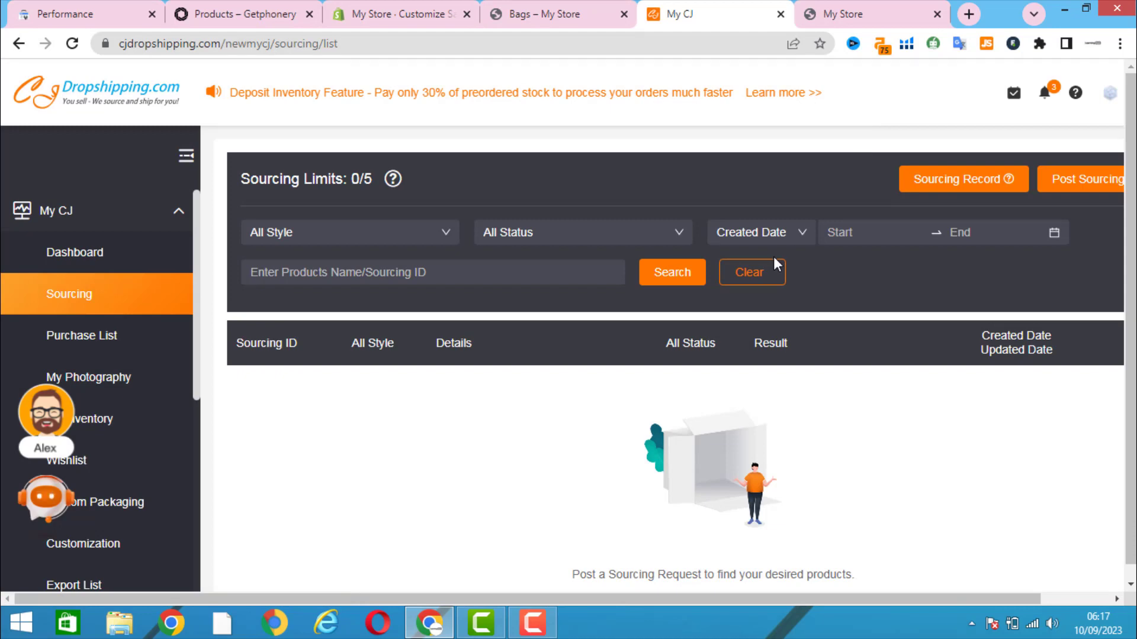
scroll(157, 350, down, 3)
scroll(158, 355, up, 2)
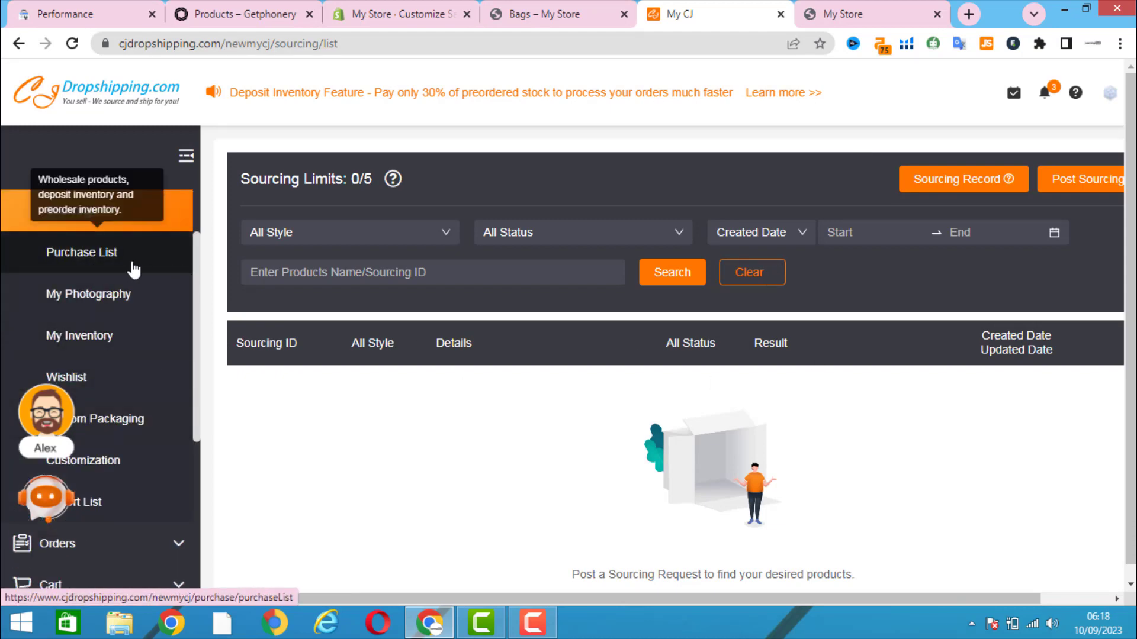
Step: Open the Purchase List in My CJ, cancel its introductory tour at the Add Purchase hint, and look over the page
click(71, 261)
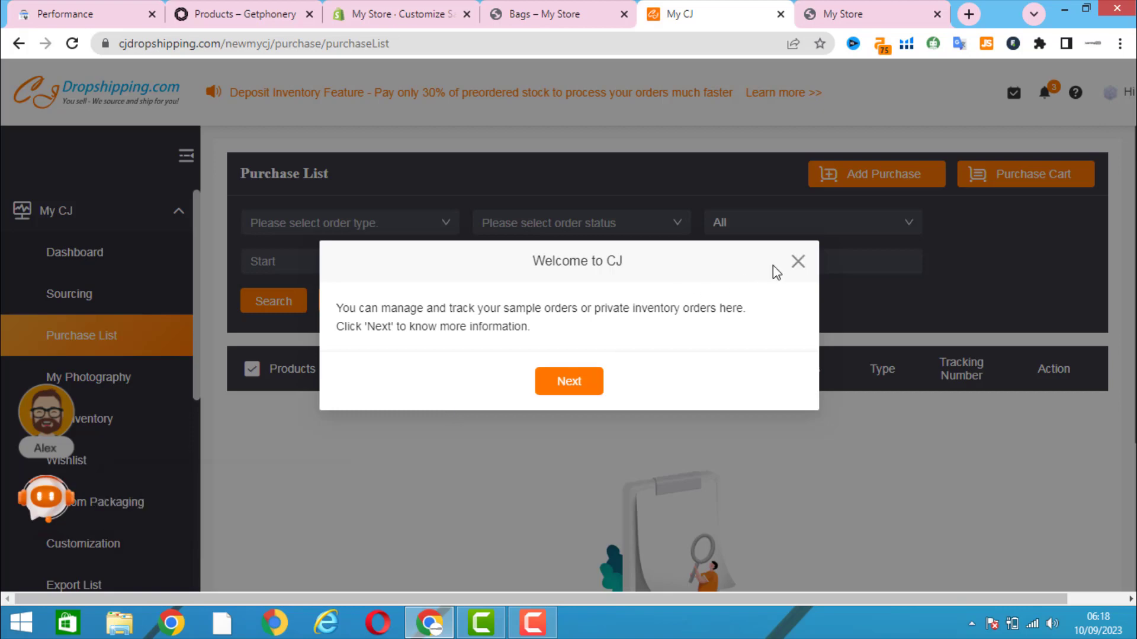
click(570, 381)
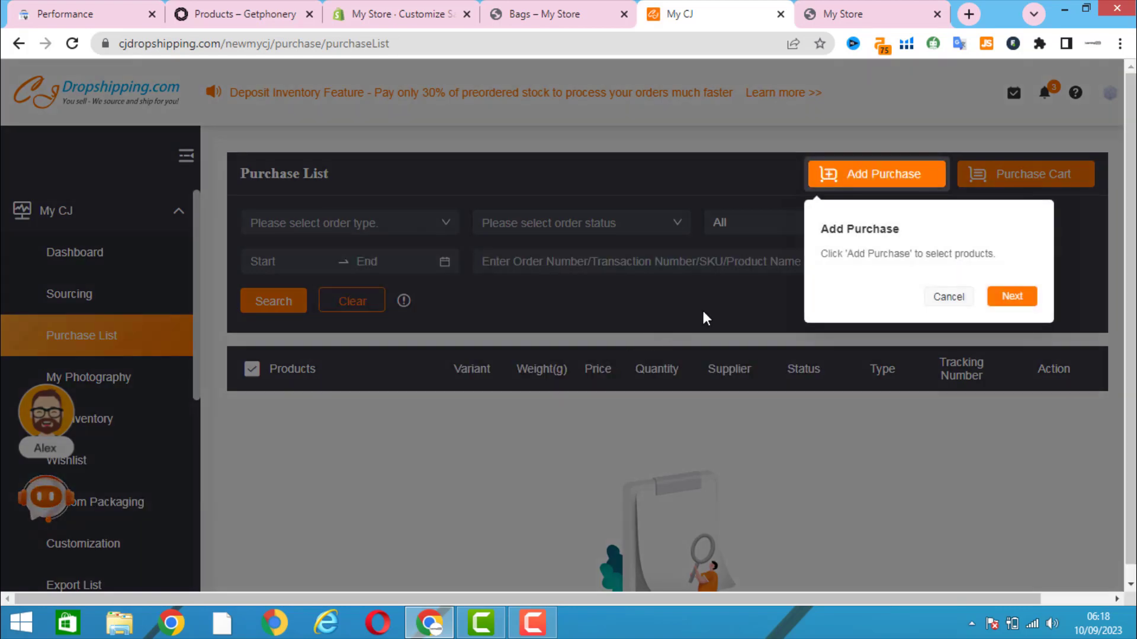
click(948, 297)
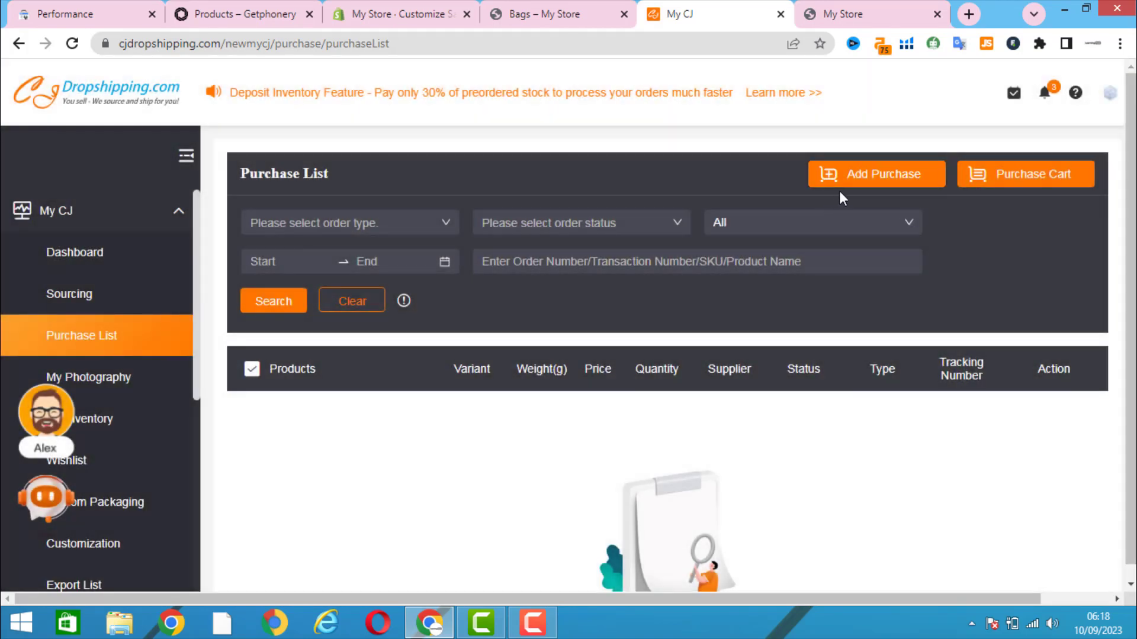
scroll(726, 375, down, 4)
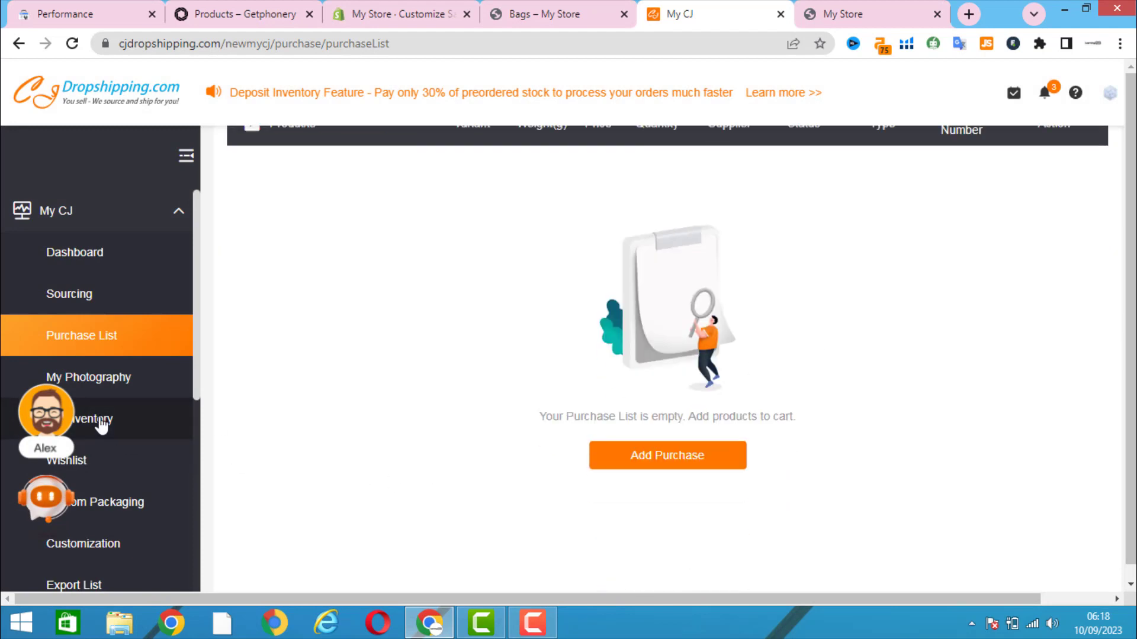
scroll(101, 426, down, 1)
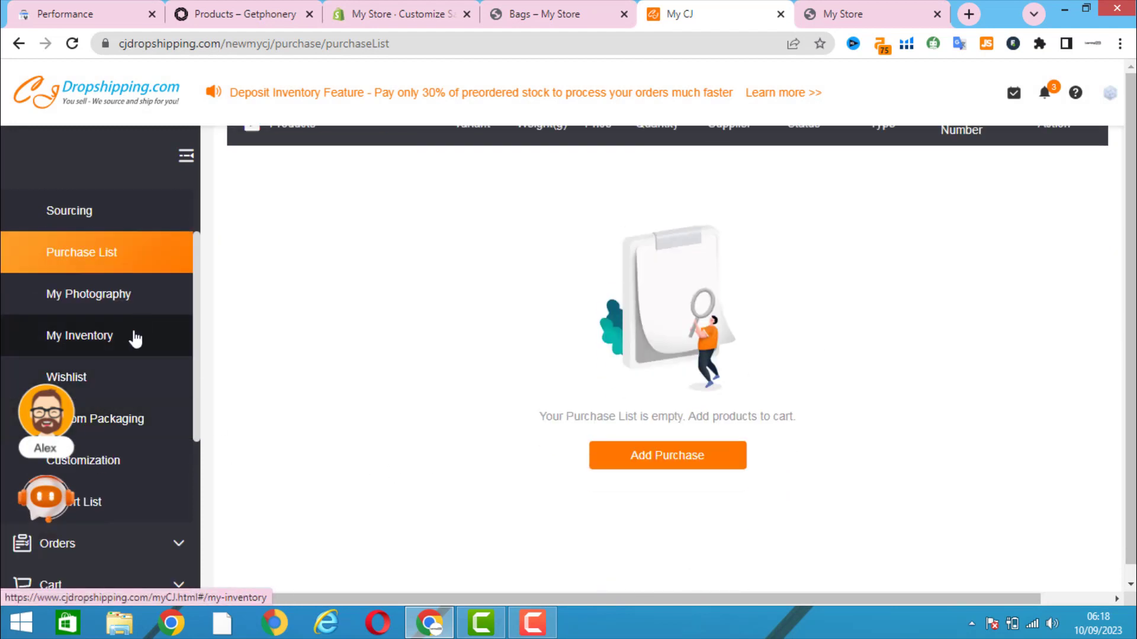
scroll(132, 334, down, 2)
scroll(132, 278, up, 2)
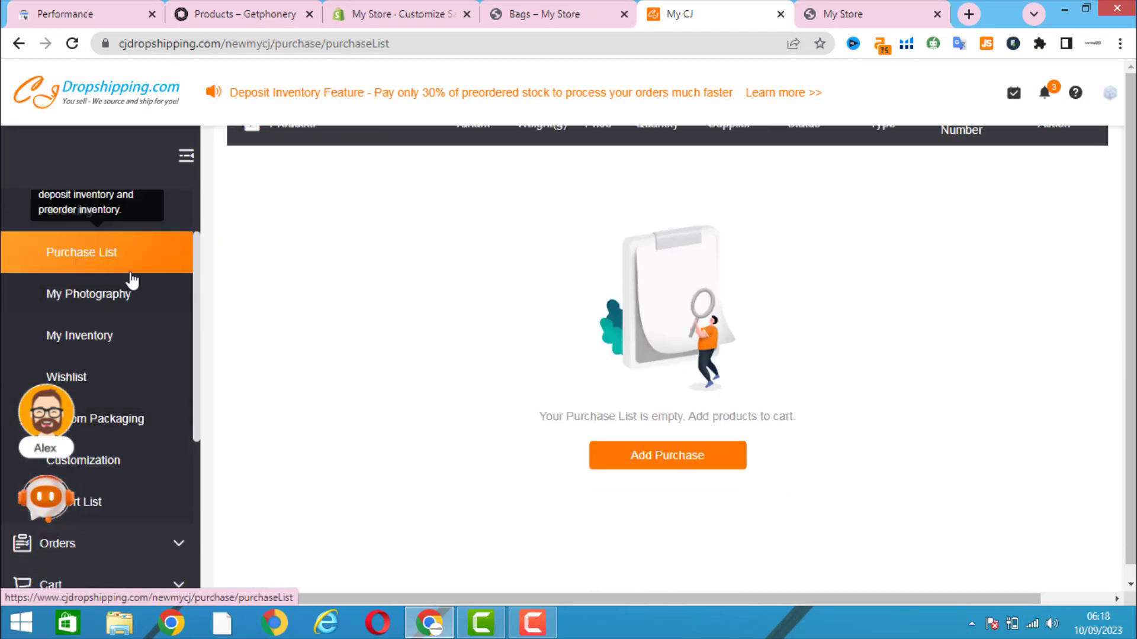
Step: Open My Inventory in My CJ and glance at the live store's home page and Bags collection while it loads
click(103, 337)
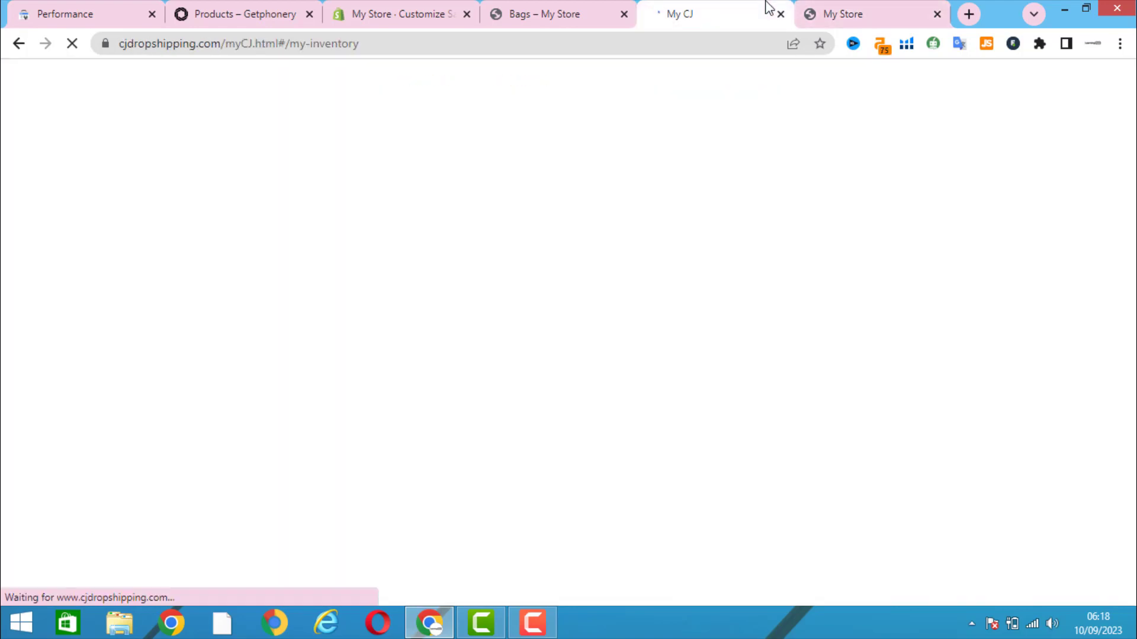
click(875, 7)
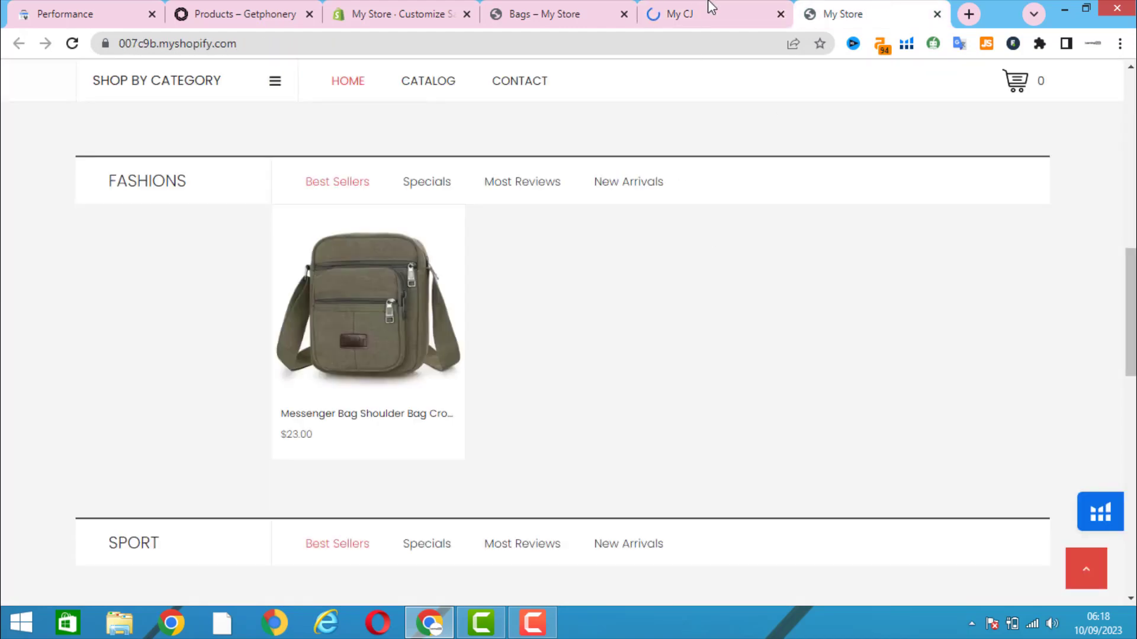
click(711, 7)
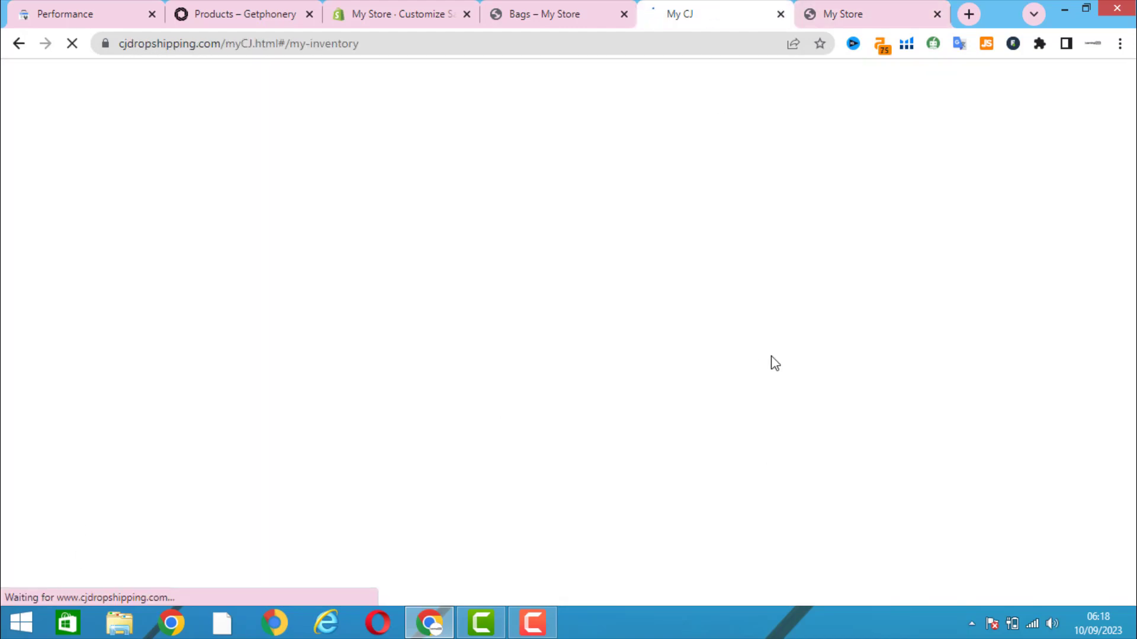
click(585, 5)
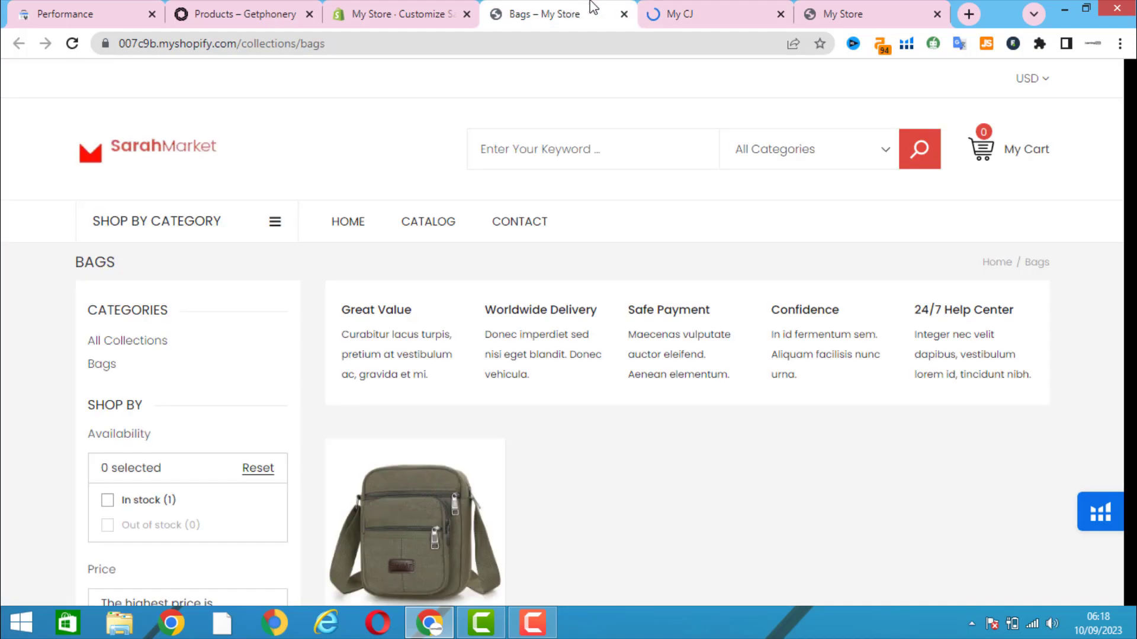
click(670, 6)
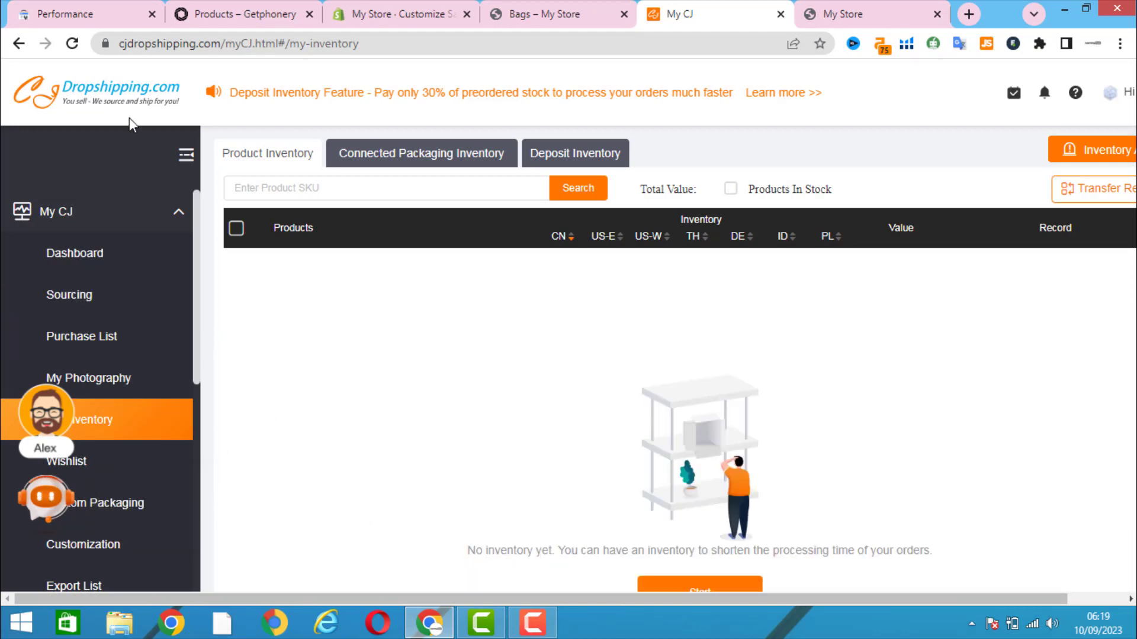
Step: Look over the Product Inventory page and the options under the Orders and Cart sections of My CJ
scroll(885, 476, down, 2)
scroll(76, 360, down, 4)
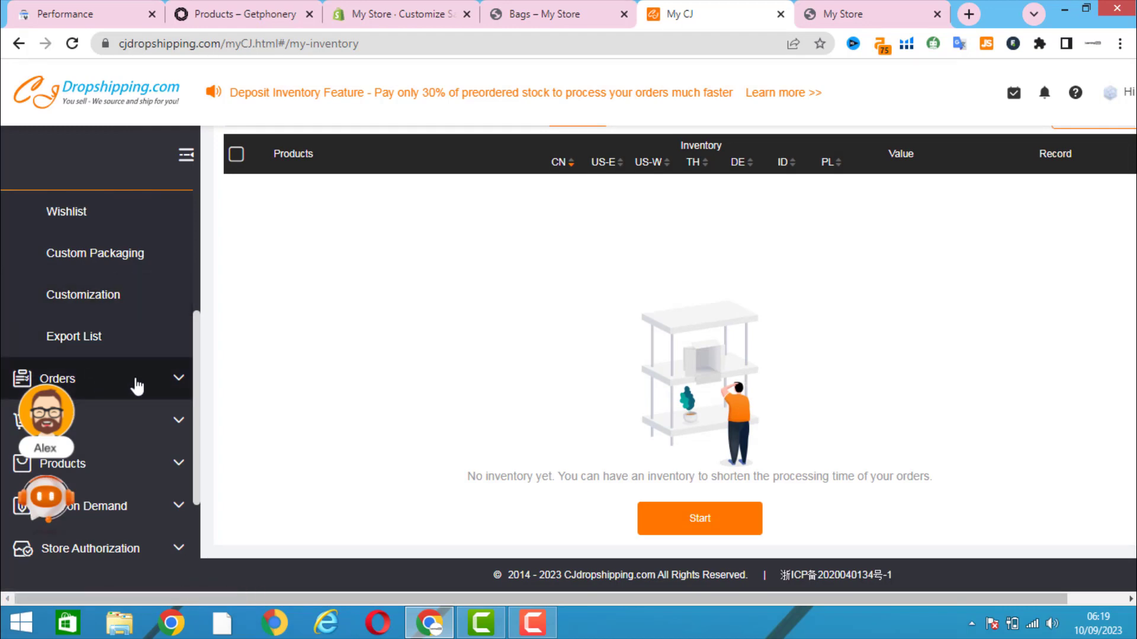
scroll(142, 327, down, 3)
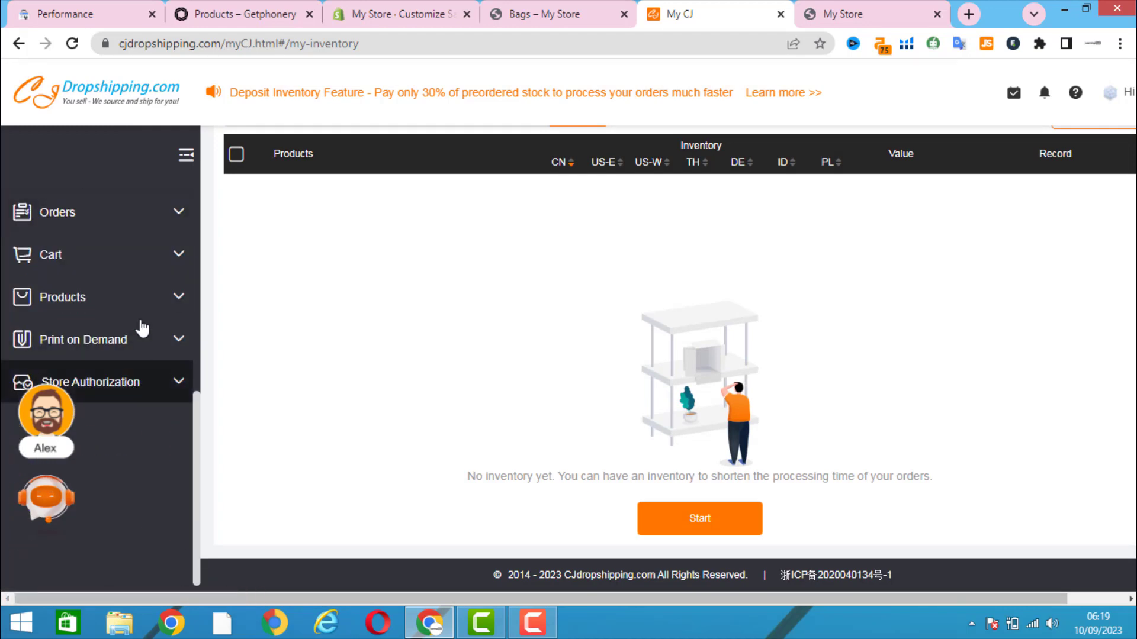
click(176, 224)
scroll(166, 237, up, 2)
scroll(136, 243, up, 1)
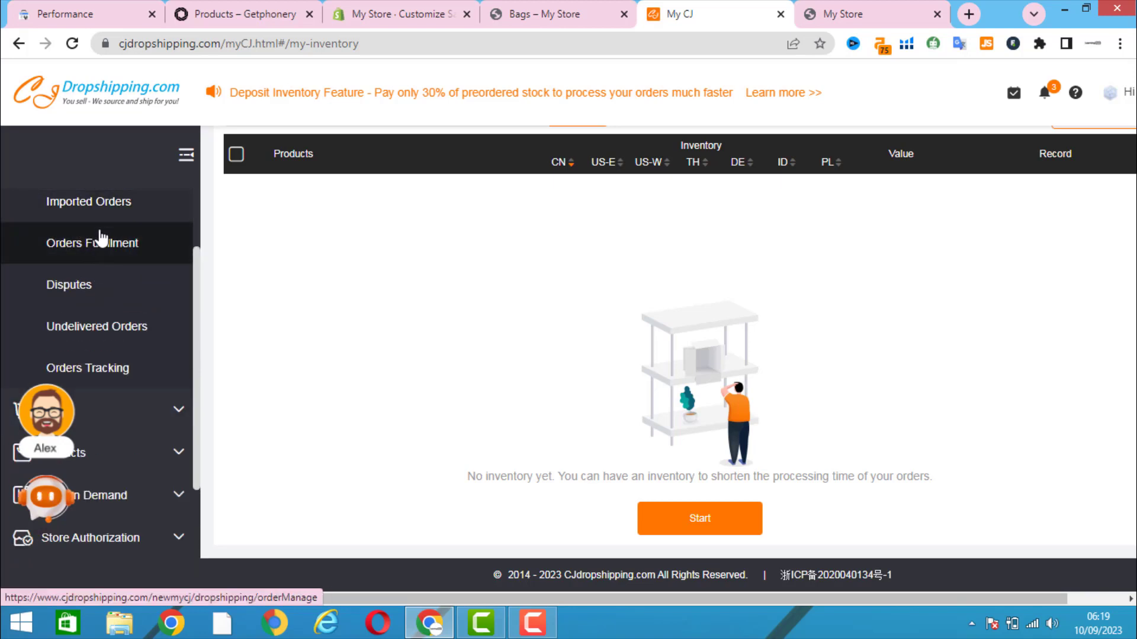
scroll(113, 234, up, 2)
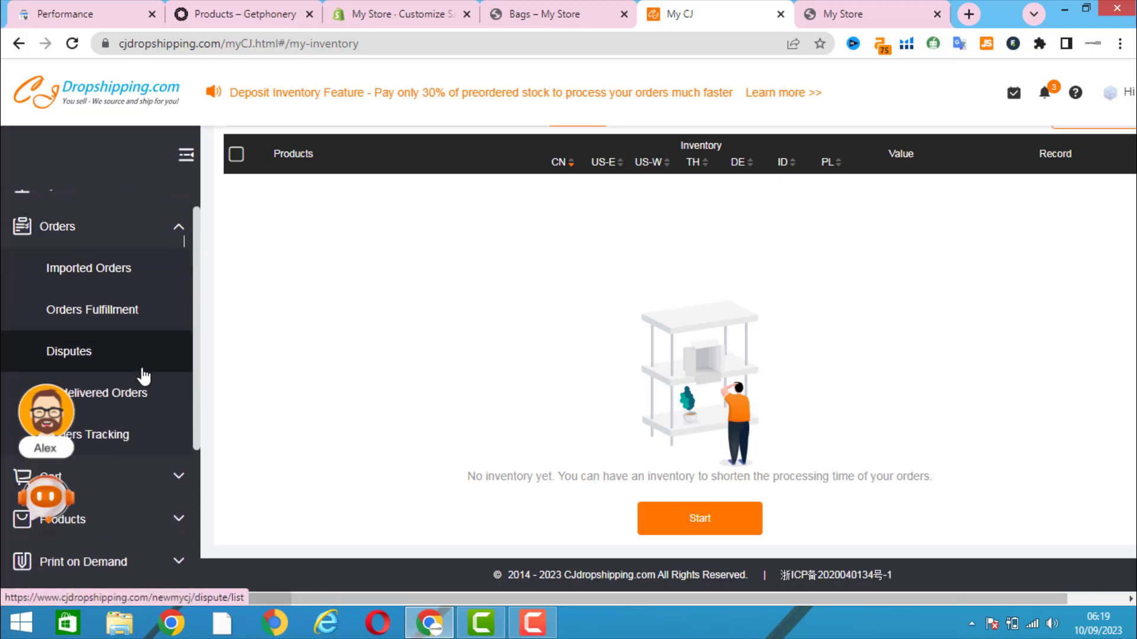
scroll(119, 308, down, 3)
click(135, 326)
scroll(142, 344, down, 3)
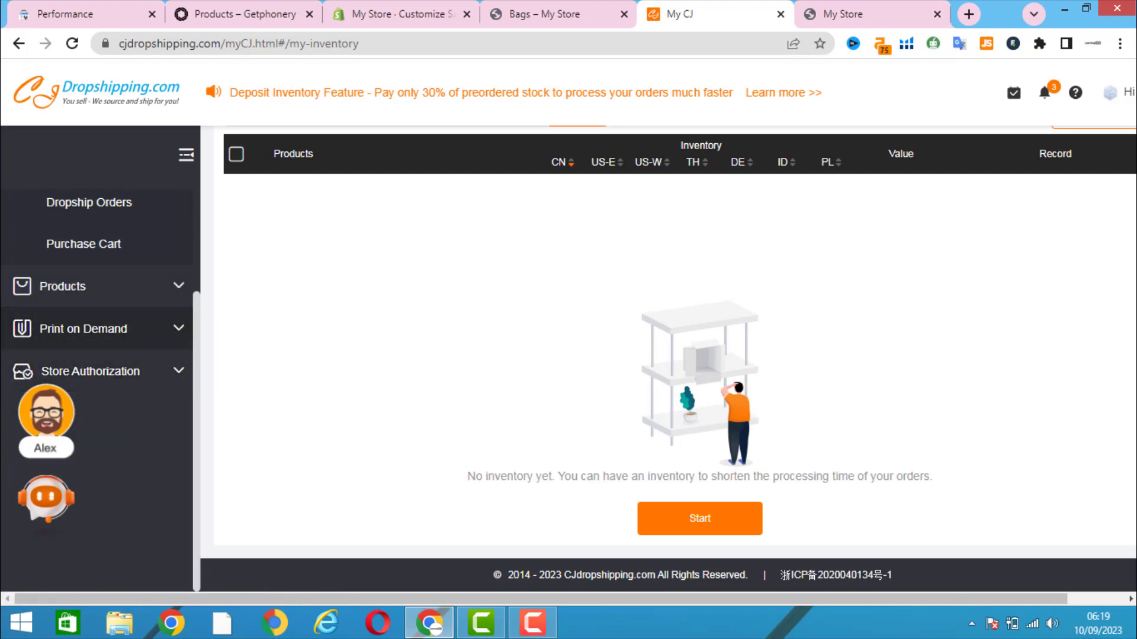
scroll(1121, 293, up, 1)
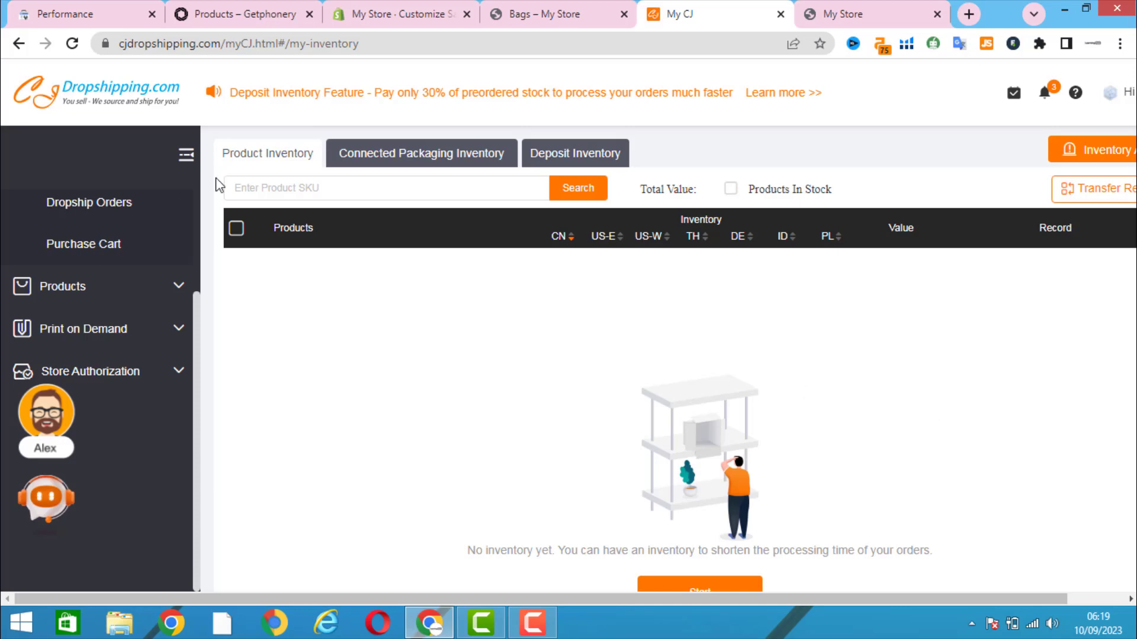
scroll(126, 202, up, 3)
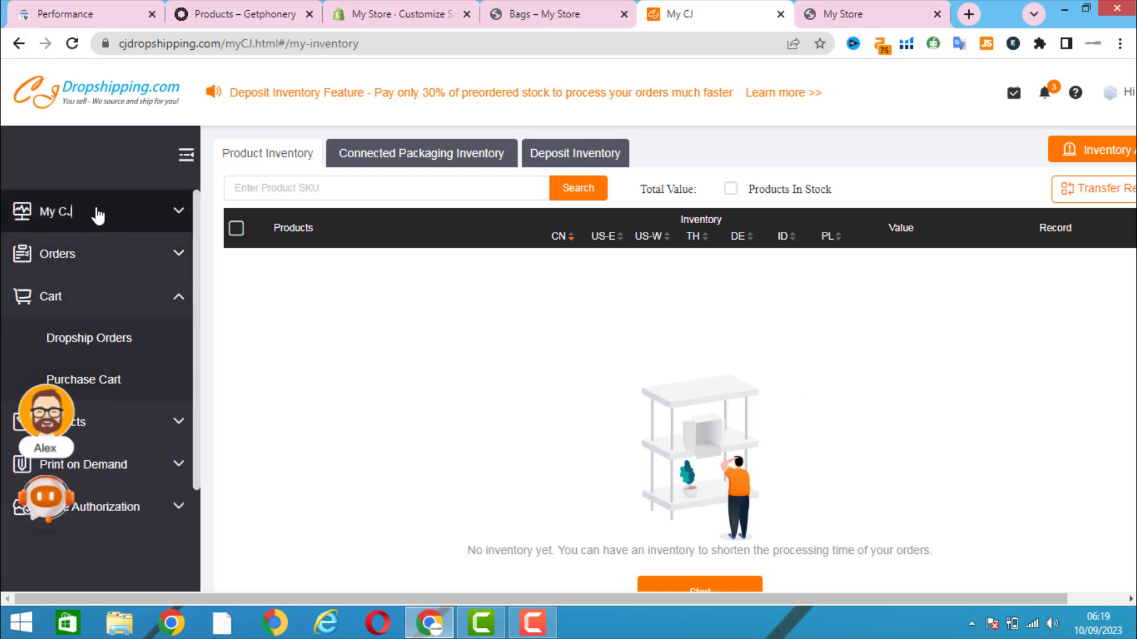
Step: Return to the My CJ Dashboard and review its activated stores, shipping method statistics, product recommendations and bills
click(109, 218)
click(83, 261)
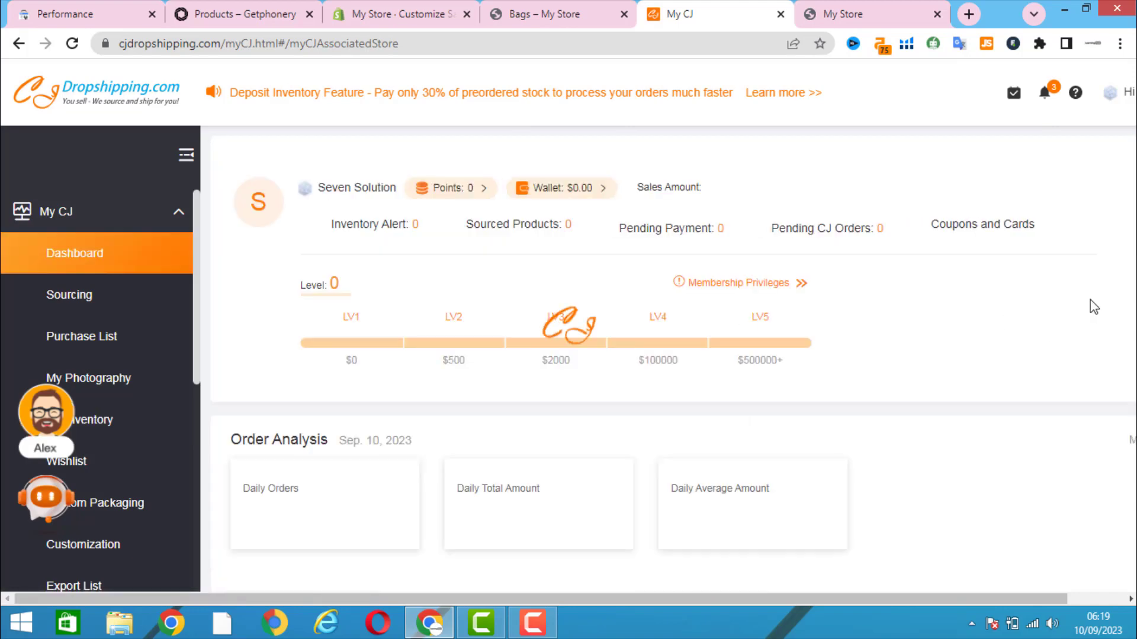
scroll(1090, 302, down, 15)
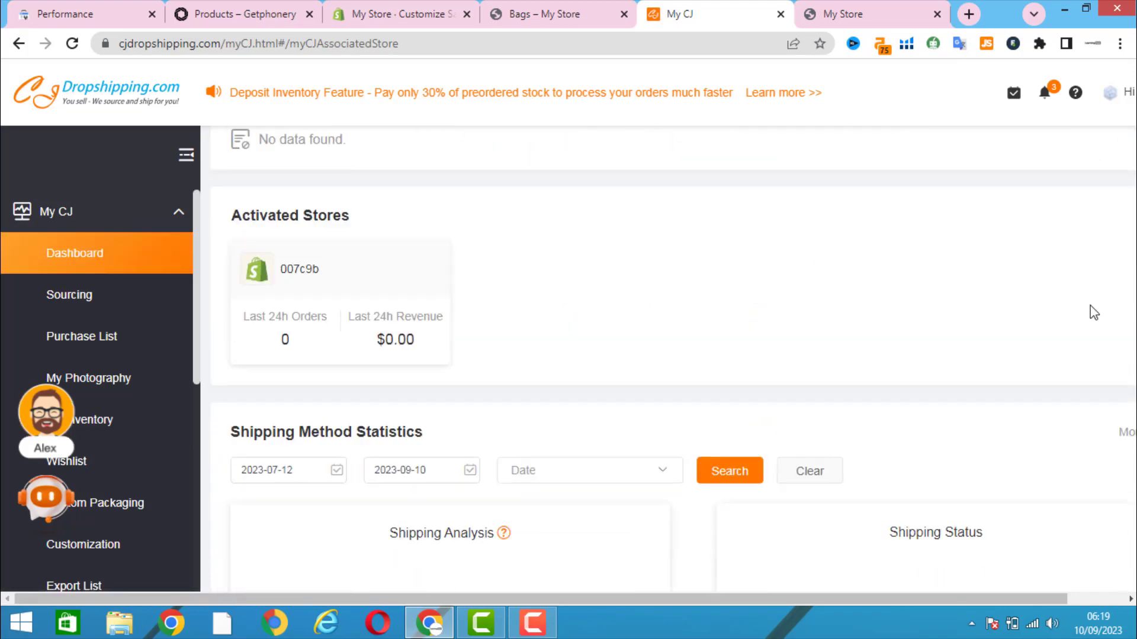
scroll(1090, 304, up, 5)
scroll(247, 261, down, 8)
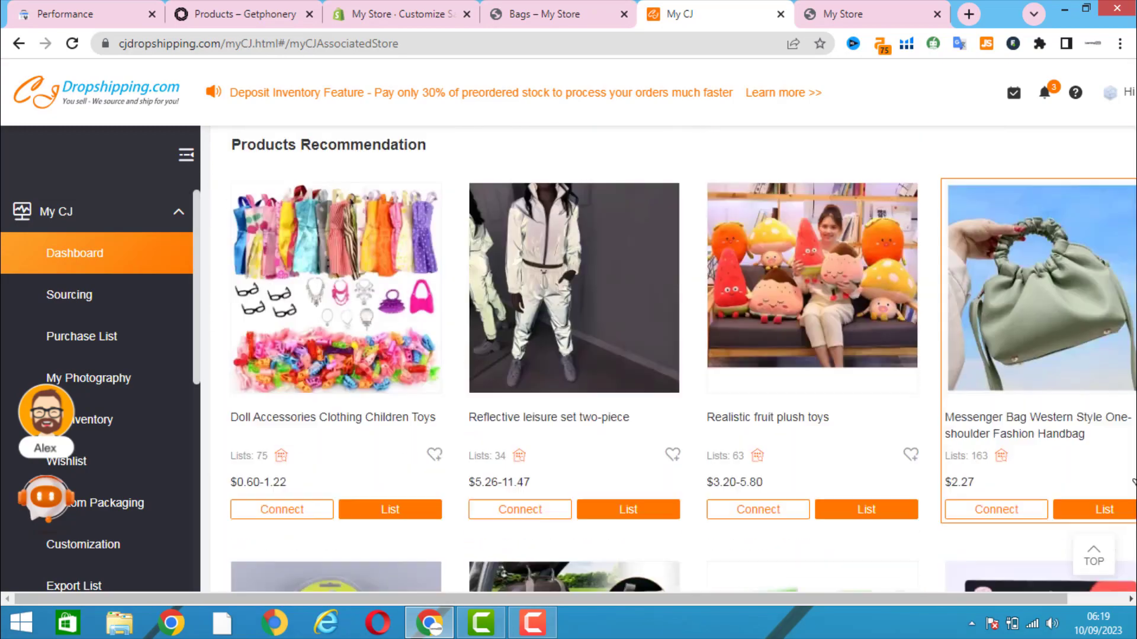
scroll(1071, 499, up, 8)
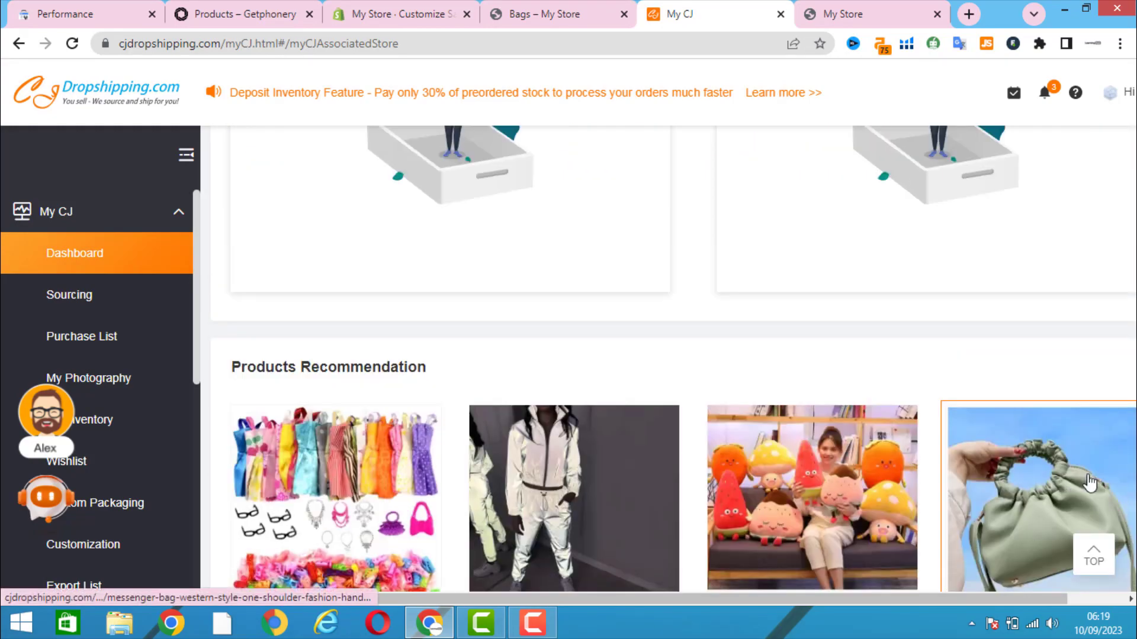
scroll(1132, 416, up, 5)
scroll(1073, 424, up, 5)
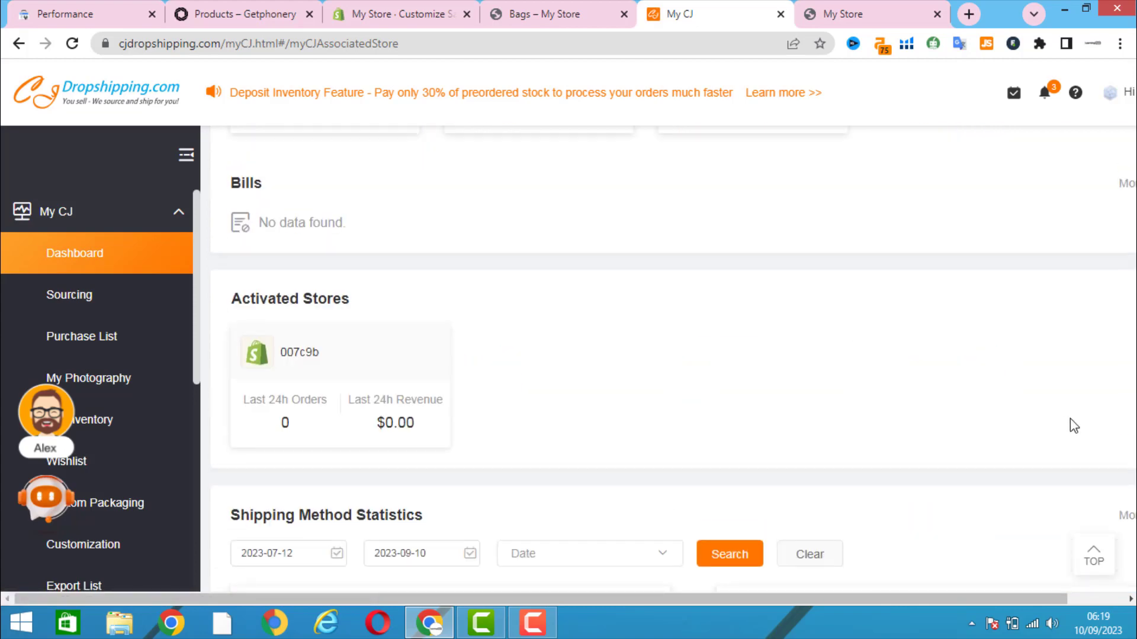
scroll(1037, 359, up, 4)
Step: Examine the dashboard's order analysis and CJ Skills scores, read the Dropshipping Orders hint, and view the Level 1 membership privileges
scroll(857, 599, right, 1)
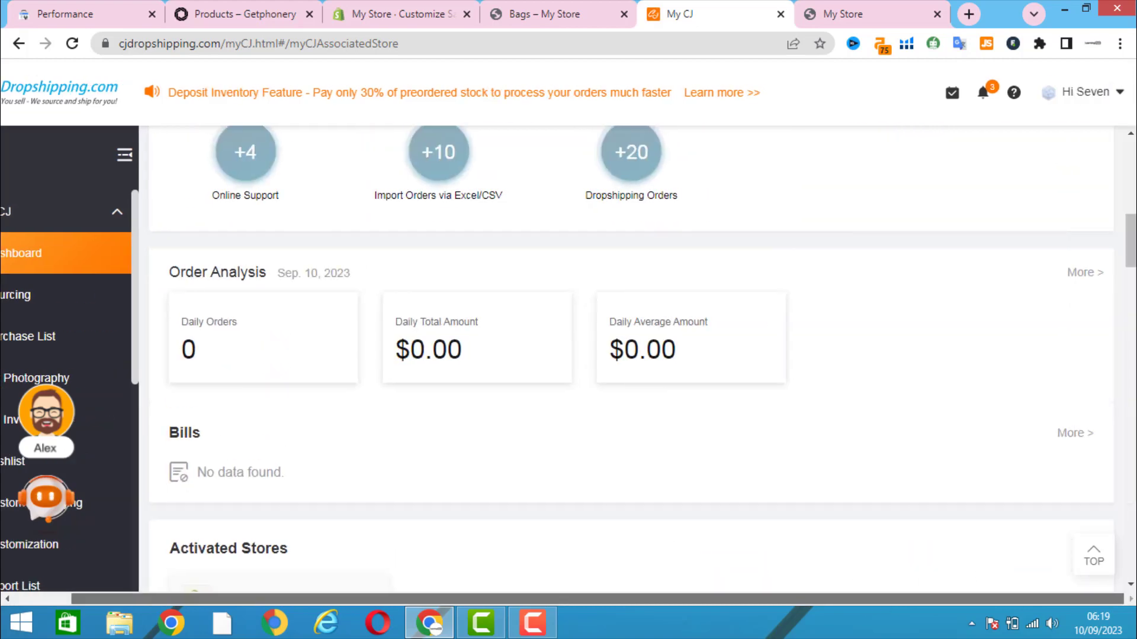
scroll(710, 292, up, 3)
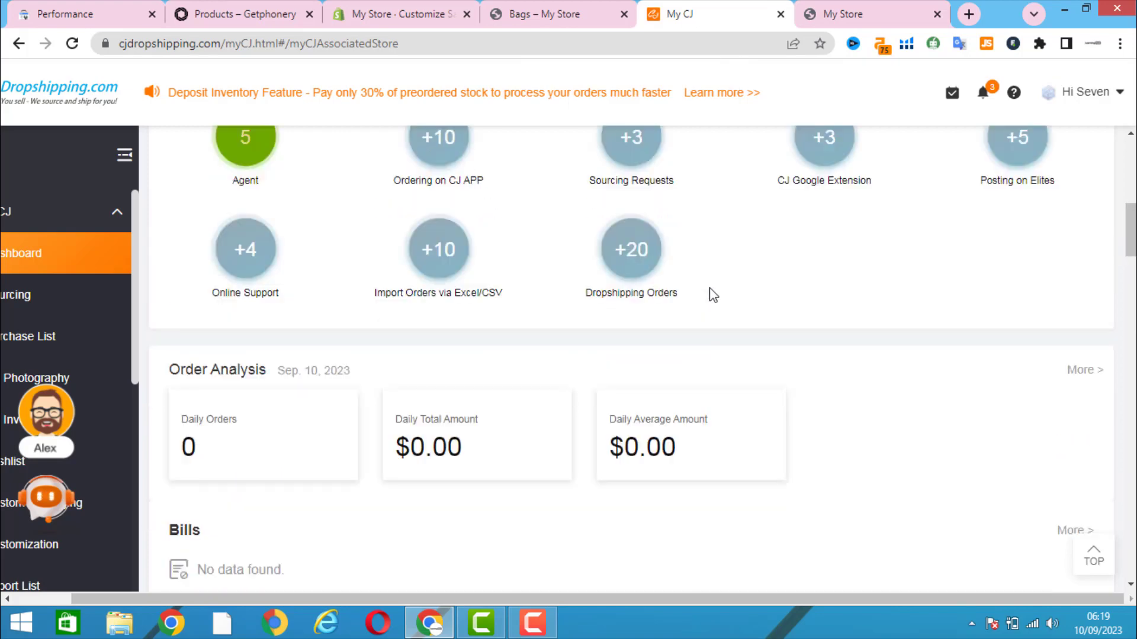
scroll(780, 417, up, 4)
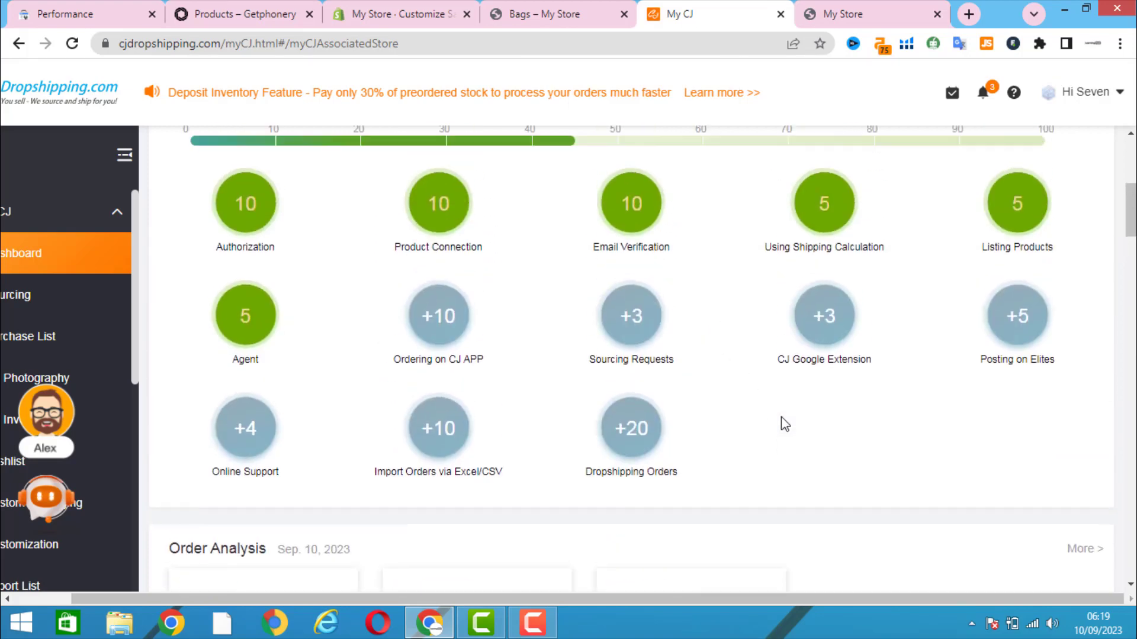
scroll(781, 418, down, 2)
mouse_move(627, 362)
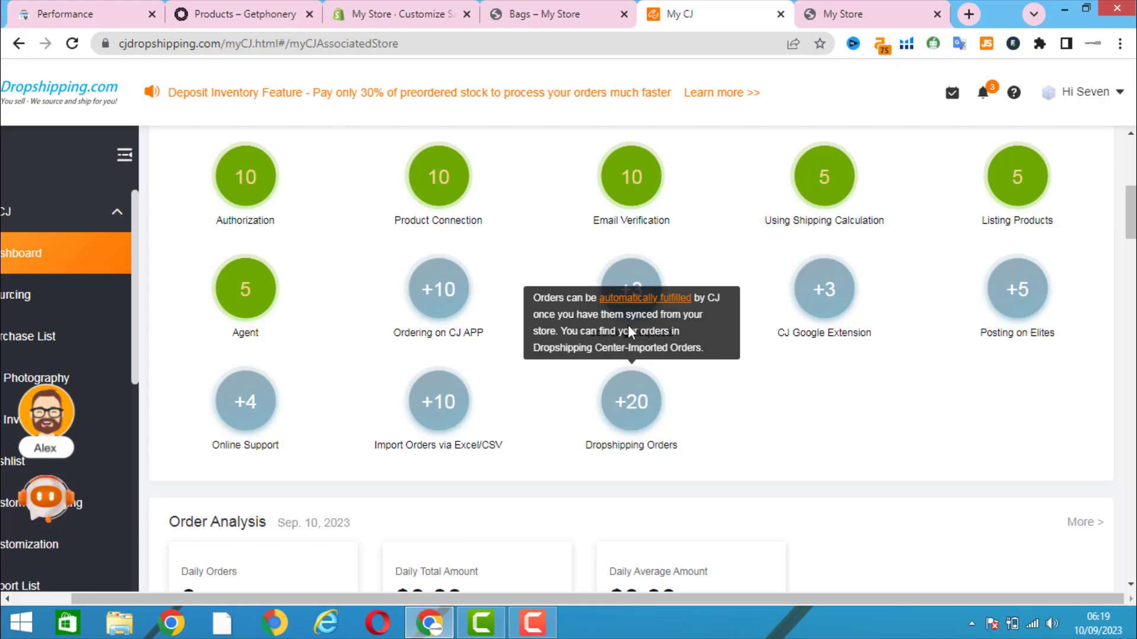
scroll(833, 257, up, 7)
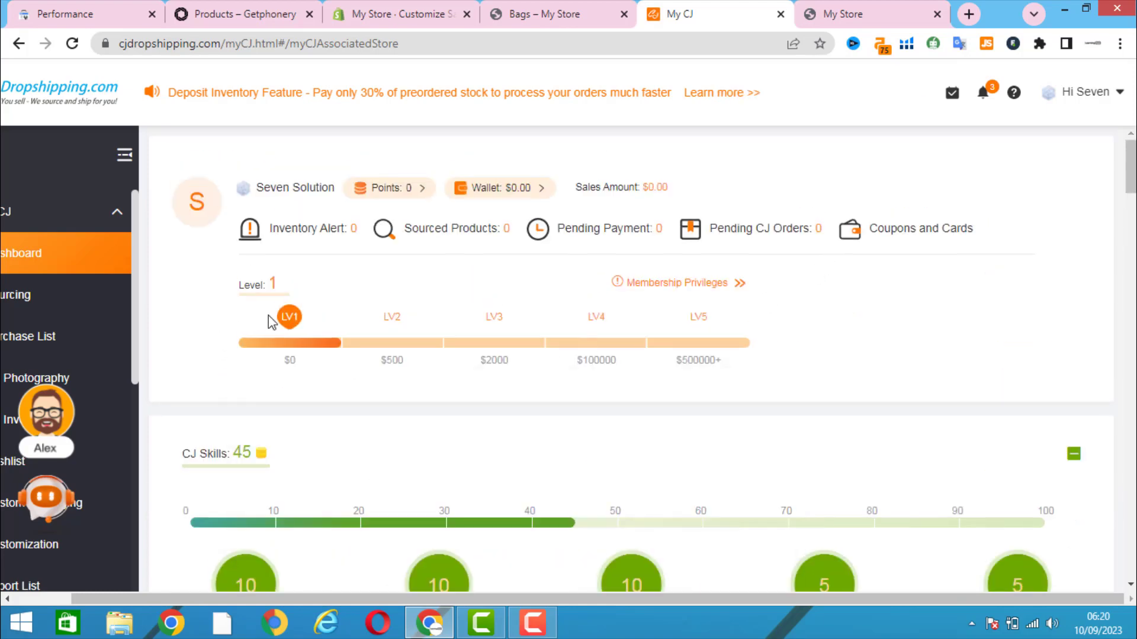
mouse_move(289, 318)
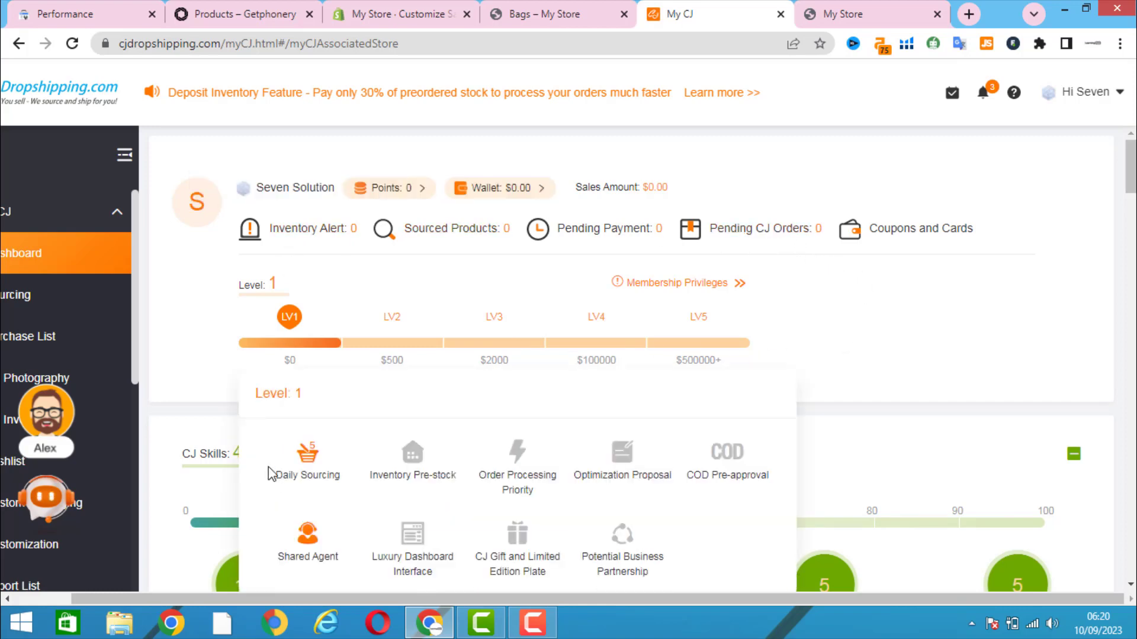
Step: Search Google for "payment gateway shopify pakistan" in a new browser tab
click(846, 15)
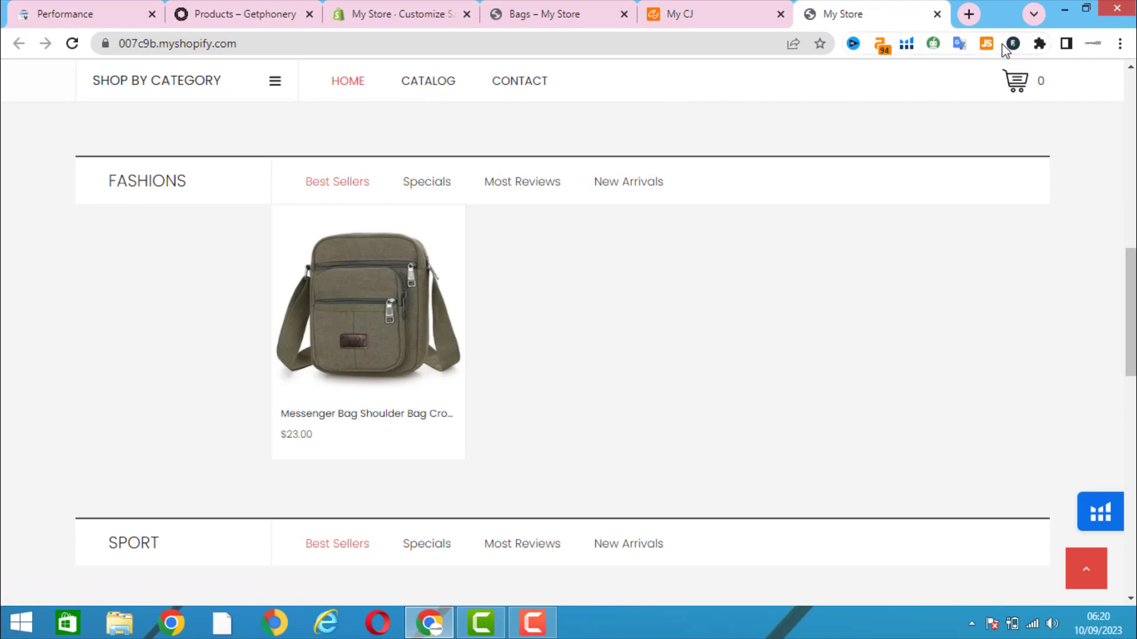
click(969, 14)
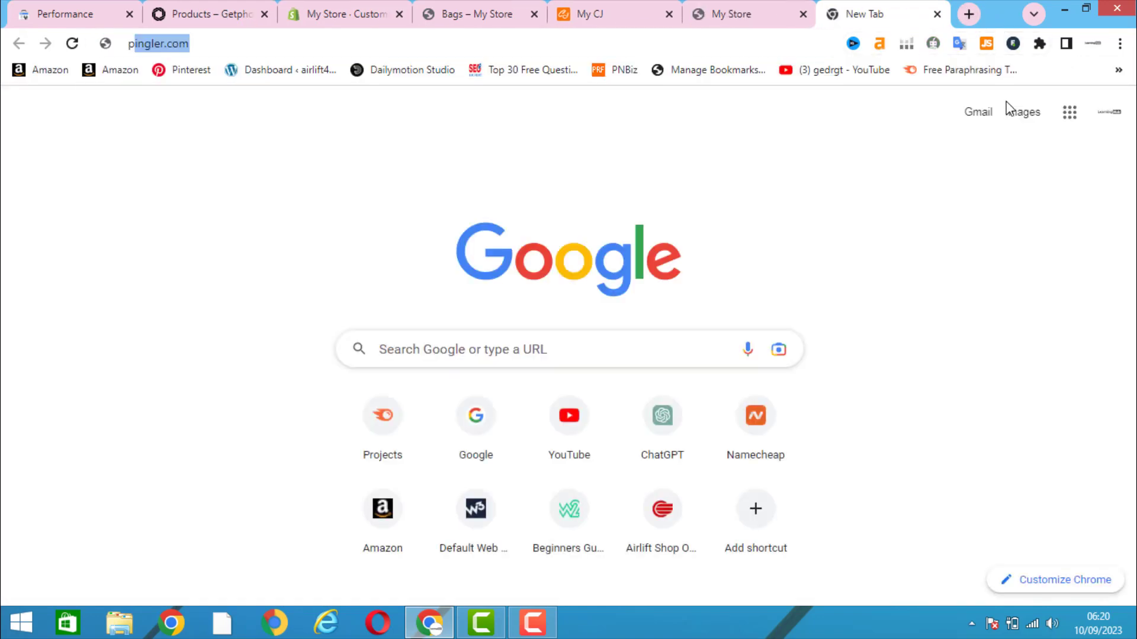
text(pay)
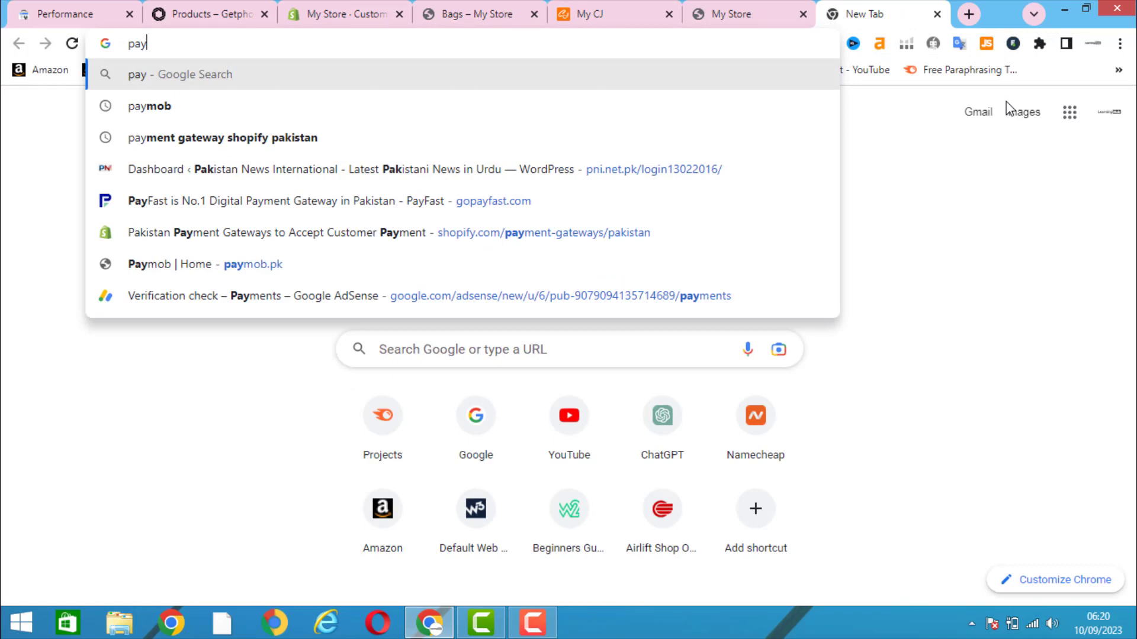
key(Down)
key(Down)
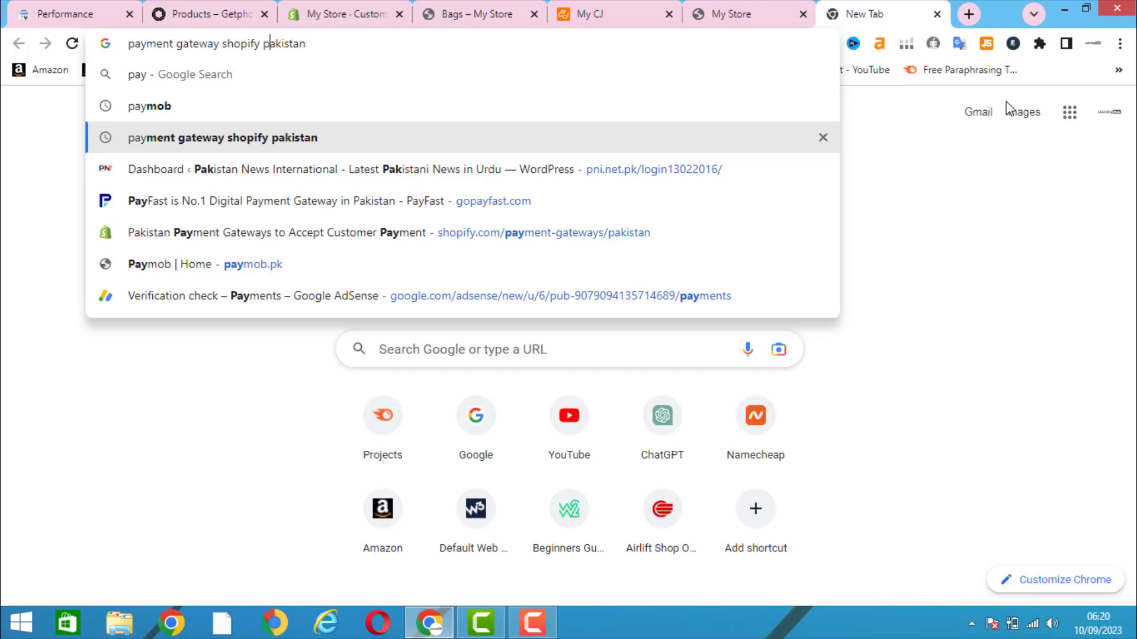
key(Return)
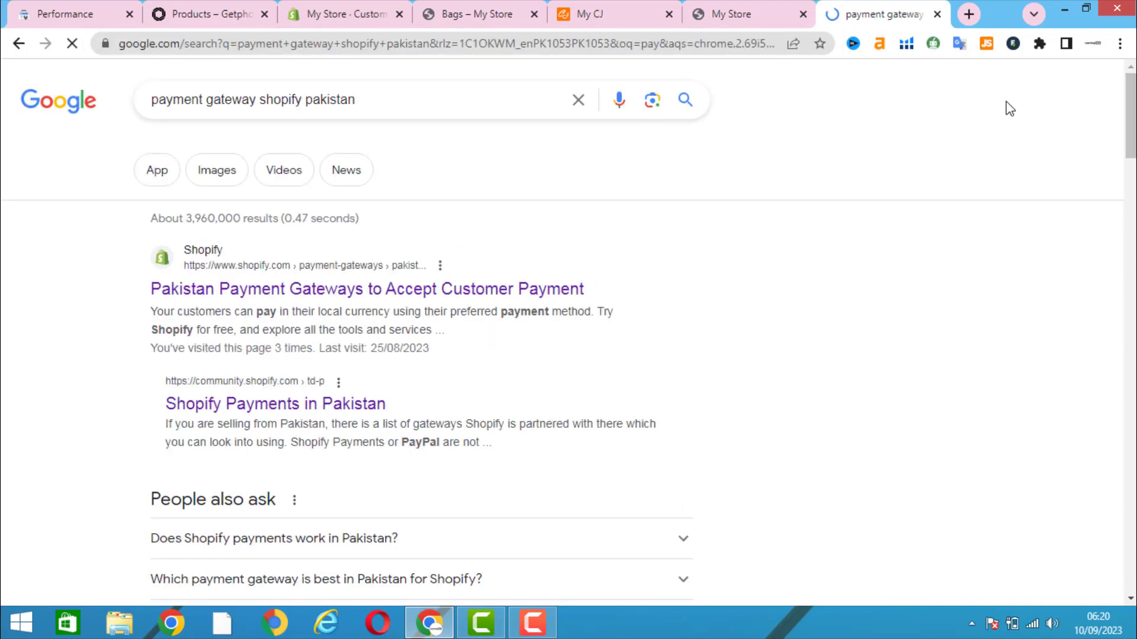
Step: Open the Shopify "Pakistan Payment Gateways to Accept Customer Payment" result and the PayFast result in separate new tabs
right_click(492, 290)
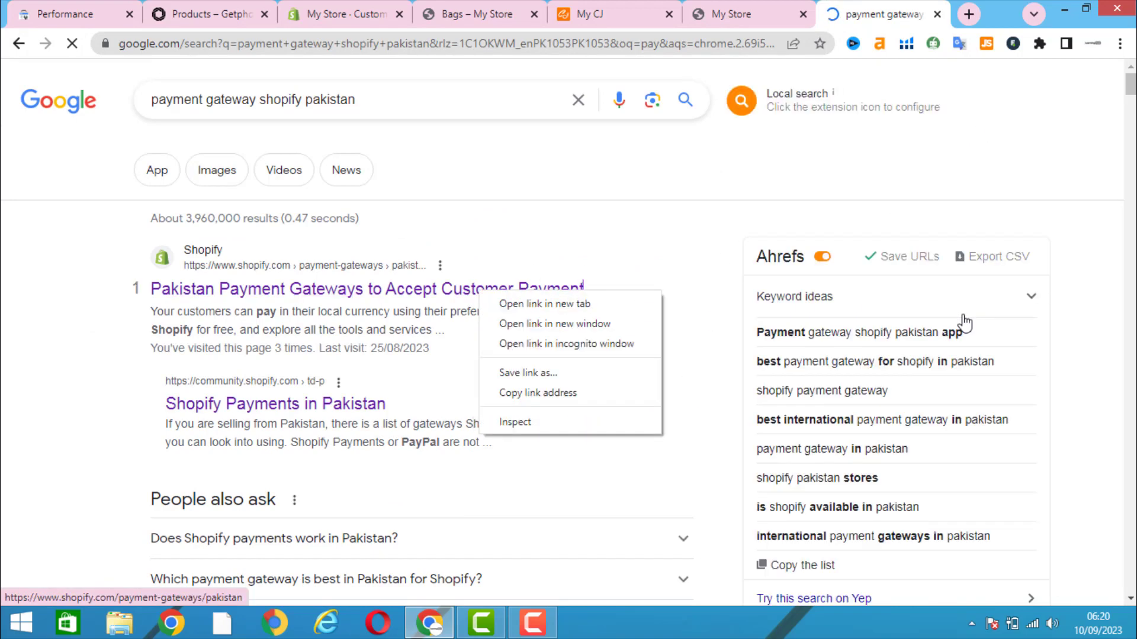
click(577, 303)
scroll(644, 299, down, 4)
scroll(644, 299, down, 6)
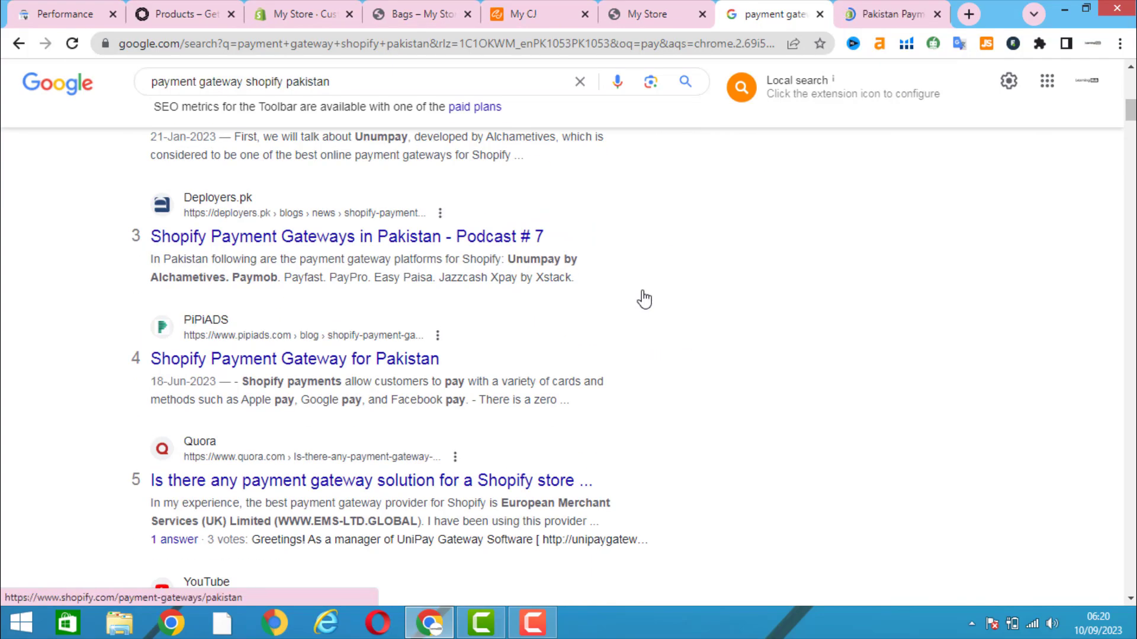
scroll(644, 299, down, 15)
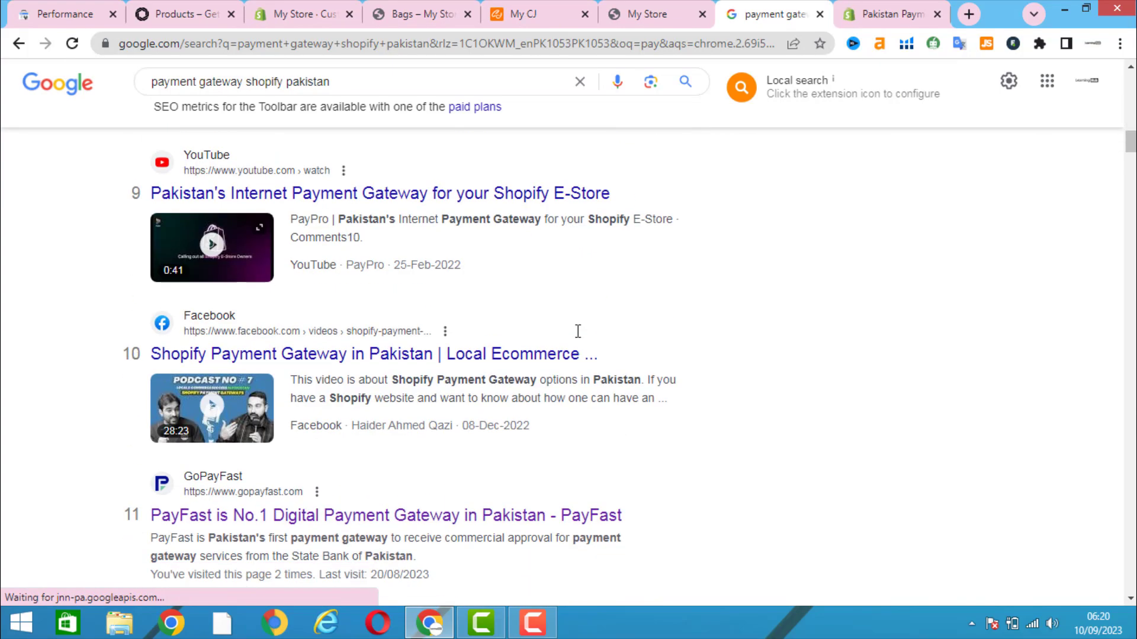
scroll(578, 329, down, 4)
right_click(443, 274)
click(445, 279)
Step: Open Bank Alfalah's Alfa Payment Gateway result and the "Shopify | Skrill" result in separate new tabs
scroll(540, 331, down, 4)
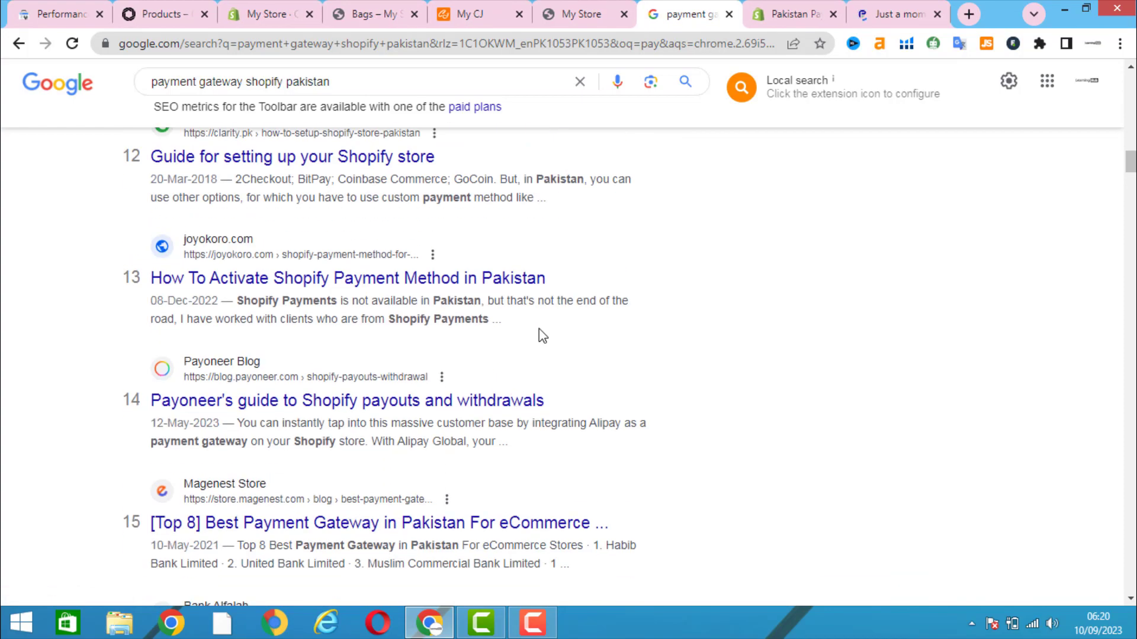
scroll(538, 330, down, 3)
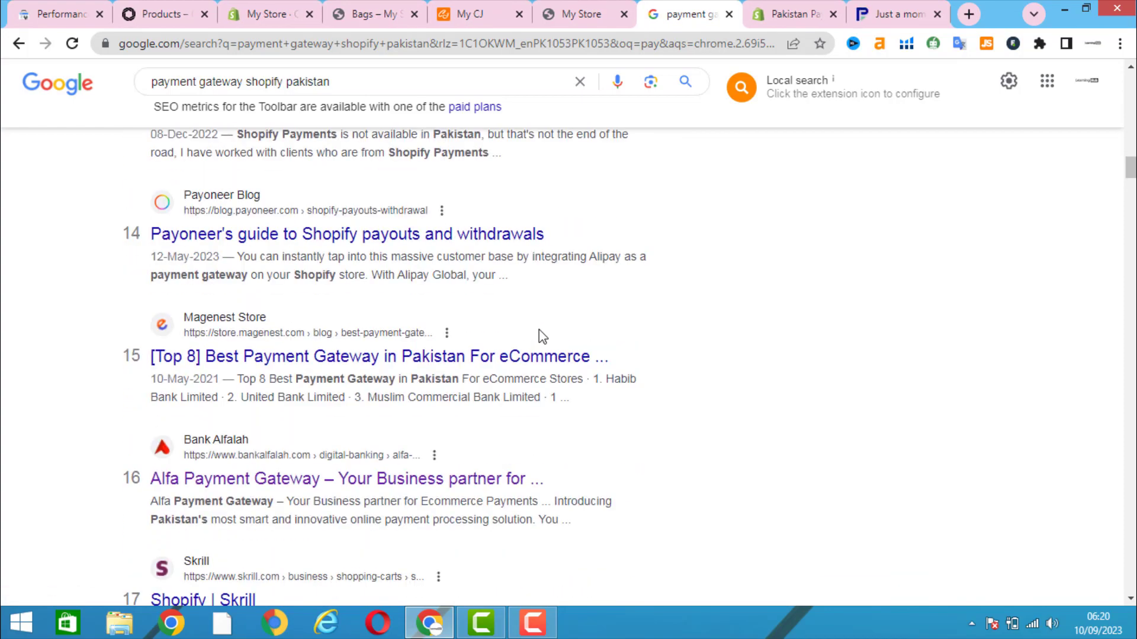
scroll(539, 332, down, 3)
right_click(406, 318)
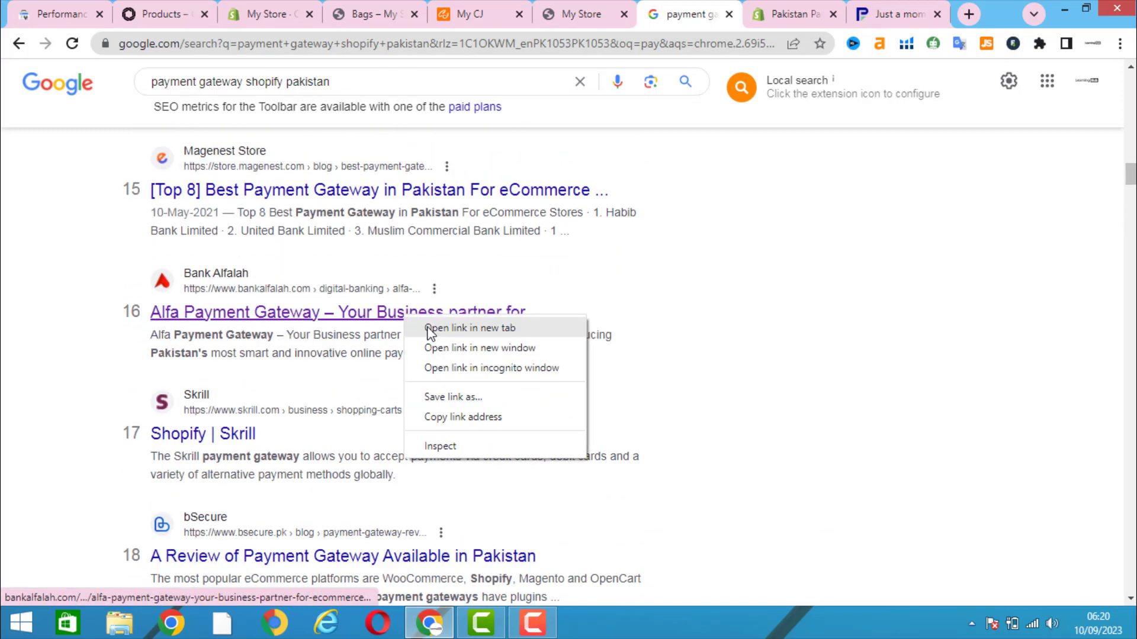
click(430, 328)
scroll(549, 337, down, 3)
right_click(231, 274)
click(260, 285)
scroll(431, 312, down, 6)
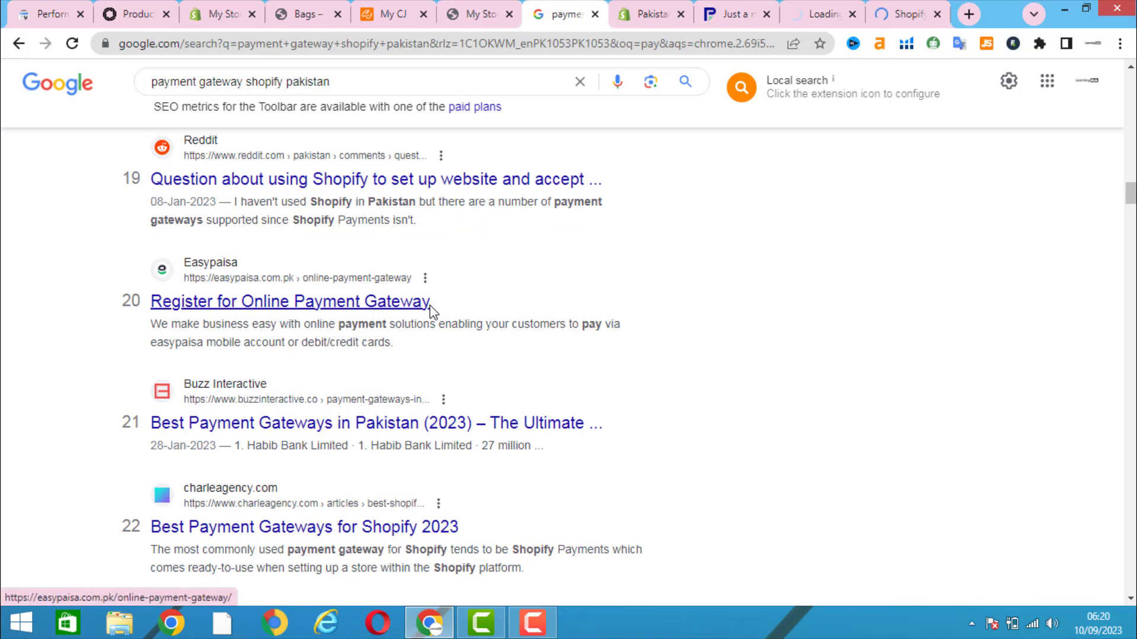
Step: Open Easypaisa's "Register for Online Payment Gateway" result and PayPro's "Payment-Gateway" result in separate new tabs
scroll(431, 306, down, 4)
scroll(431, 307, up, 3)
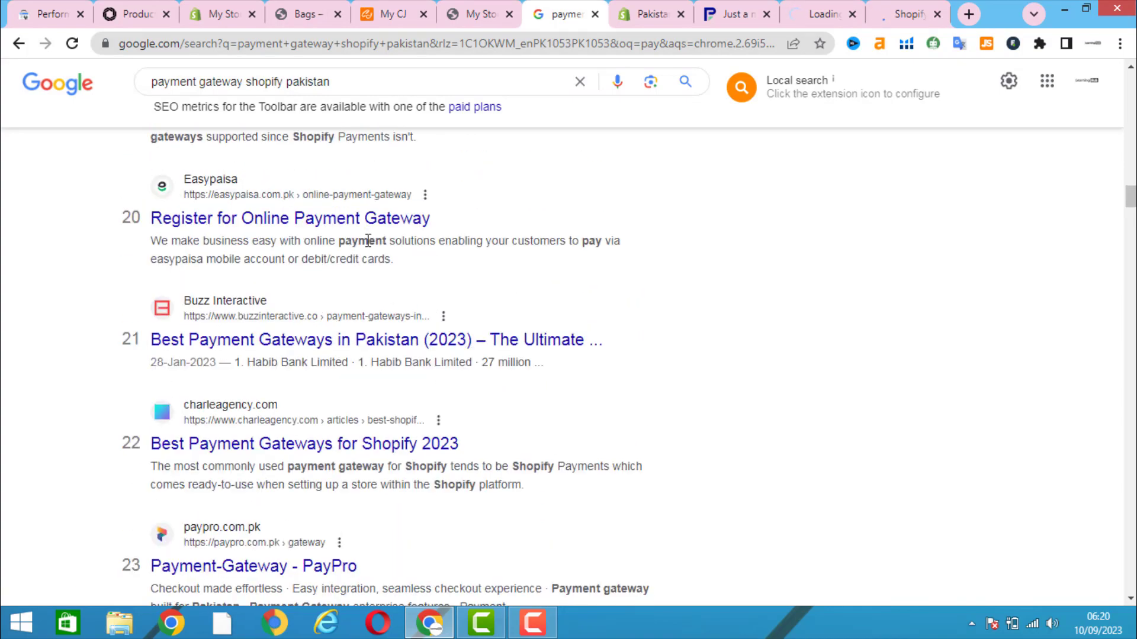
right_click(382, 227)
click(438, 236)
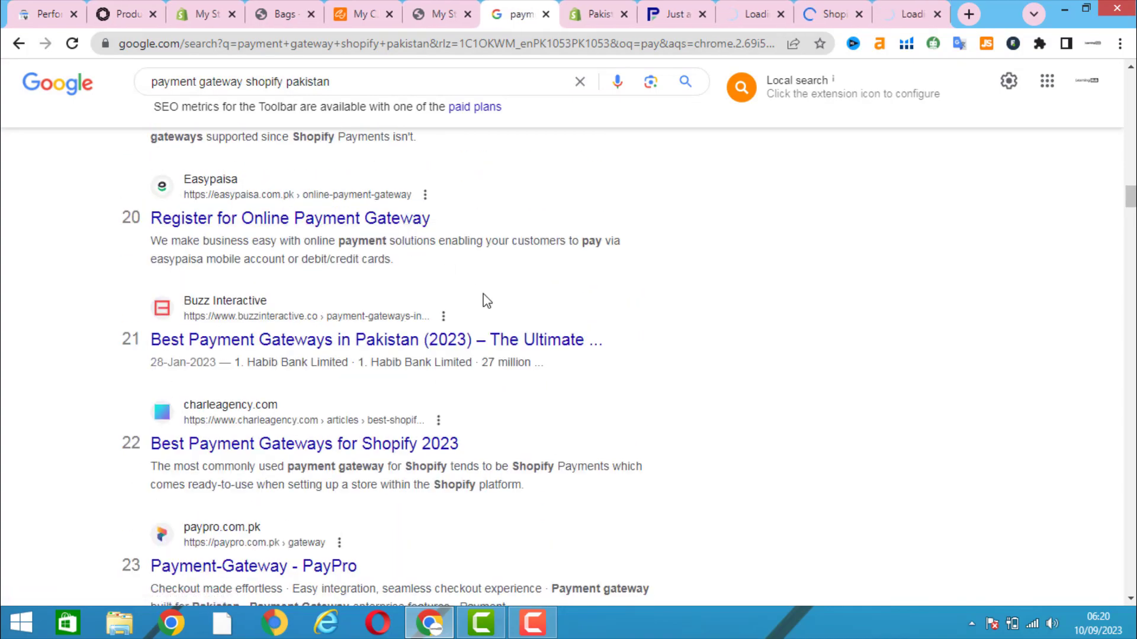
scroll(485, 300, down, 4)
right_click(329, 316)
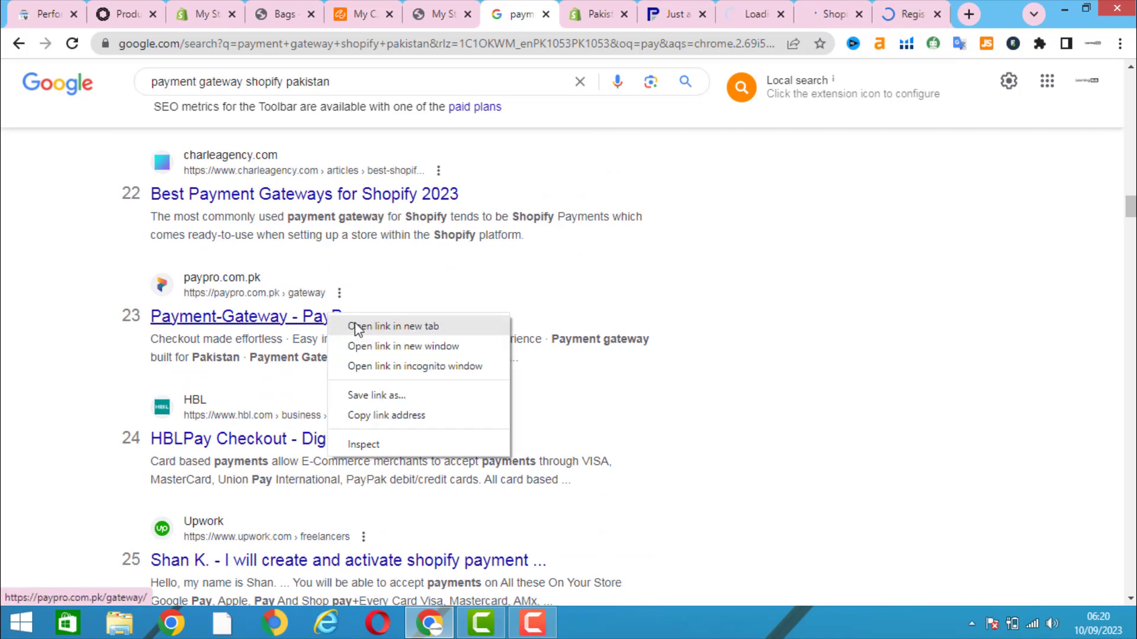
click(355, 327)
Step: Open UBL Digital's "e-commerce payment gateway" result and the "Oceanpayment: Online Payment Service Provider" result in separate new tabs
scroll(543, 312, down, 4)
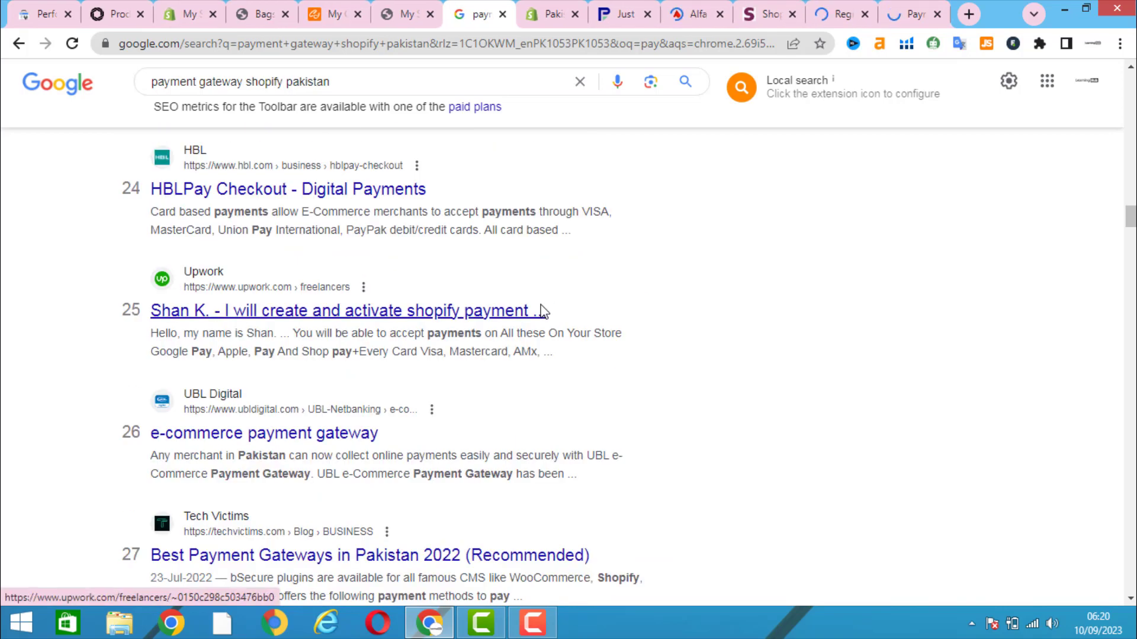
scroll(542, 312, down, 4)
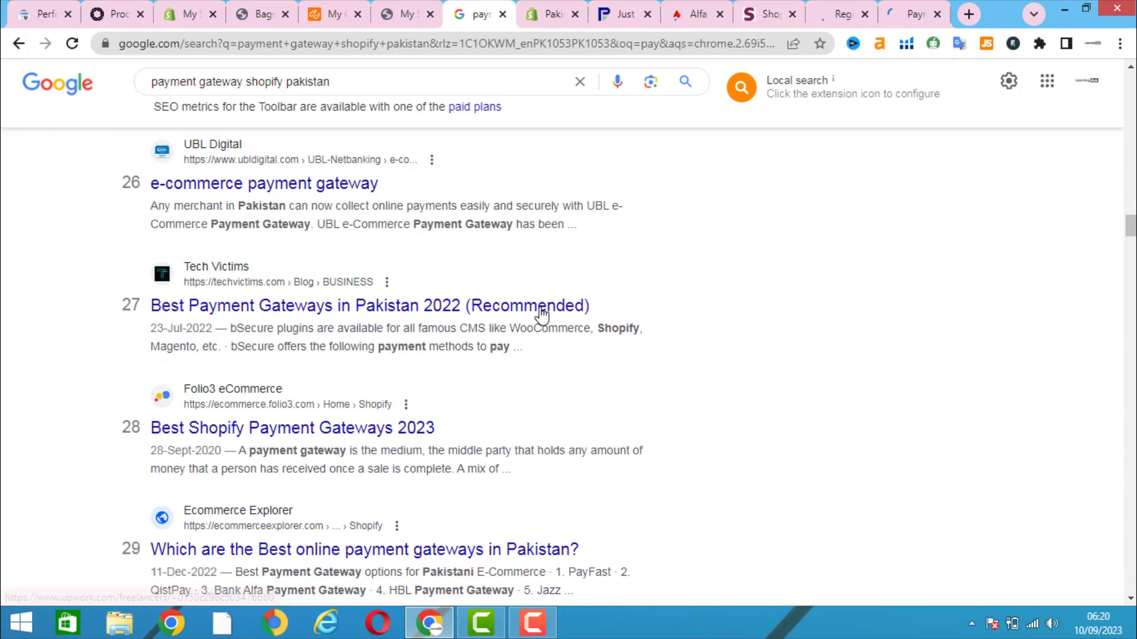
right_click(300, 188)
click(320, 199)
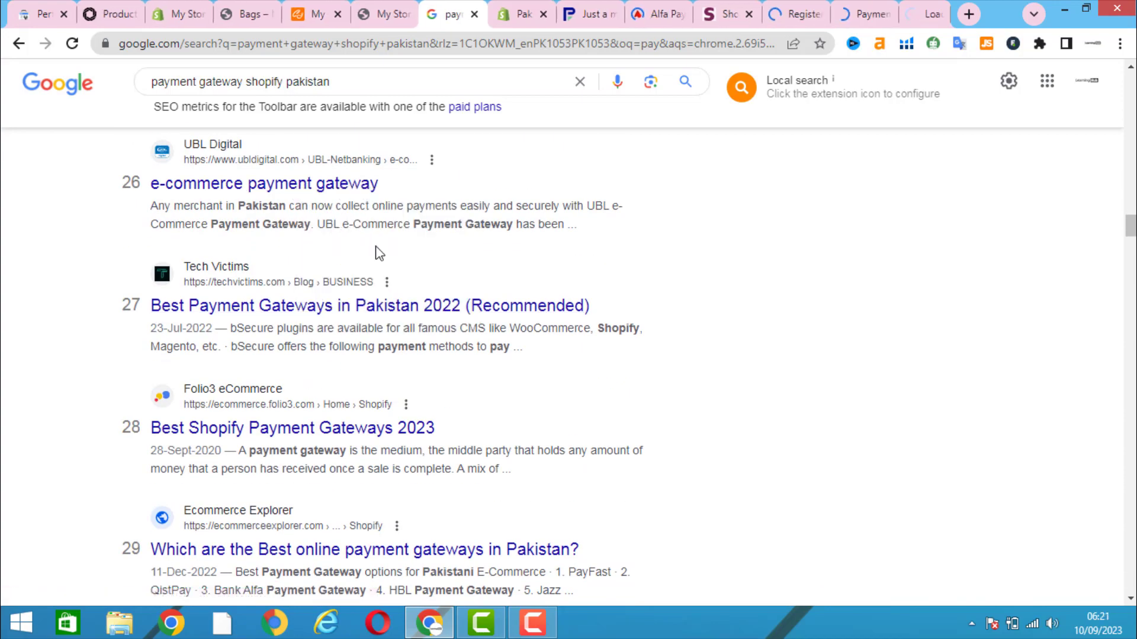
scroll(464, 299, down, 3)
scroll(427, 337, down, 1)
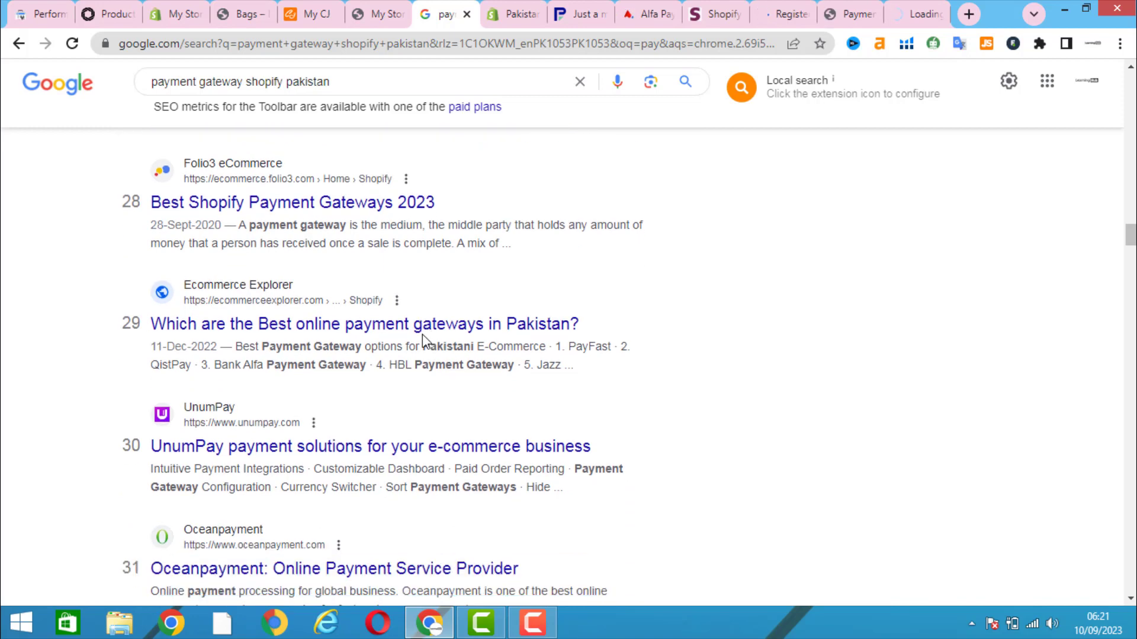
scroll(383, 339, down, 4)
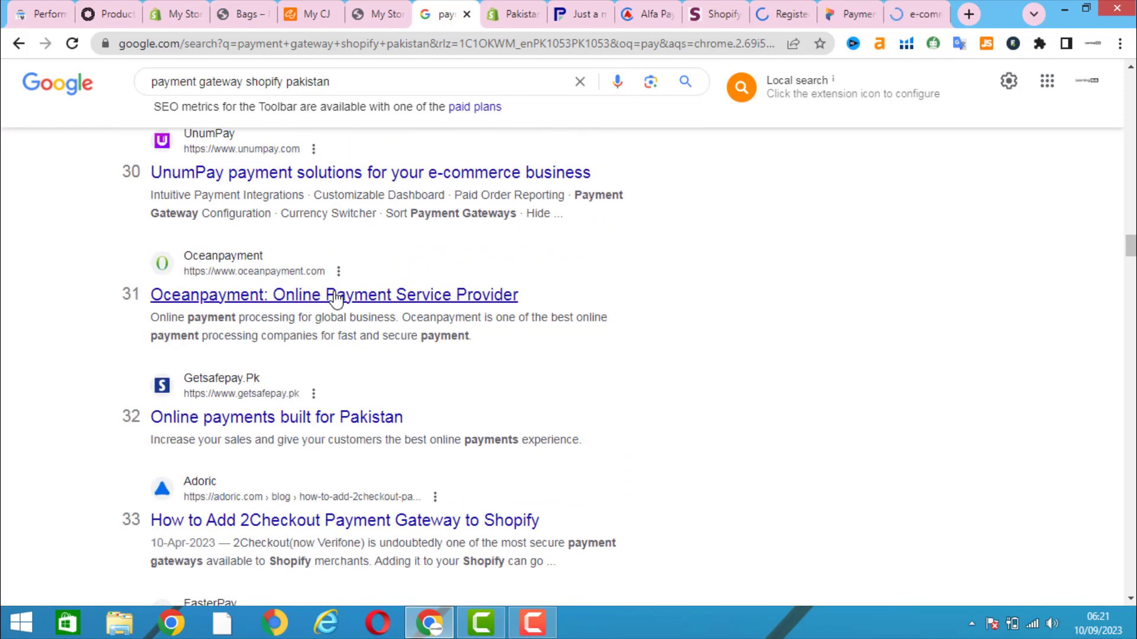
right_click(338, 300)
click(367, 308)
Step: Open Getsafepay's "Online payments built for Pakistan" result and the "Online Payment Features - Paymob" result in separate new tabs
scroll(450, 320, down, 3)
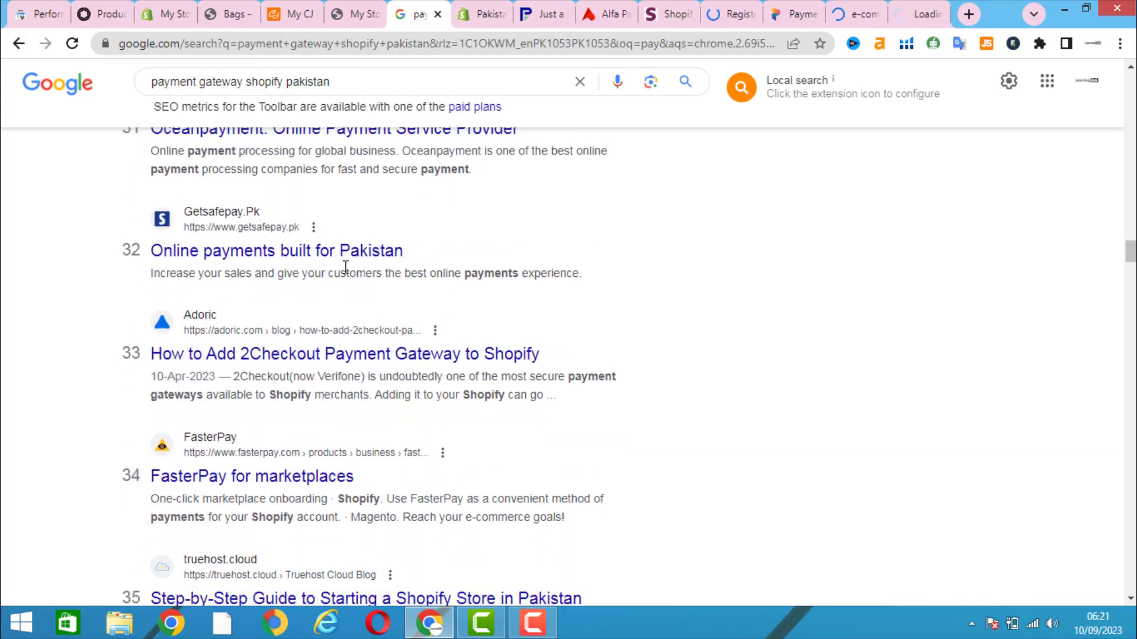
right_click(366, 255)
click(392, 264)
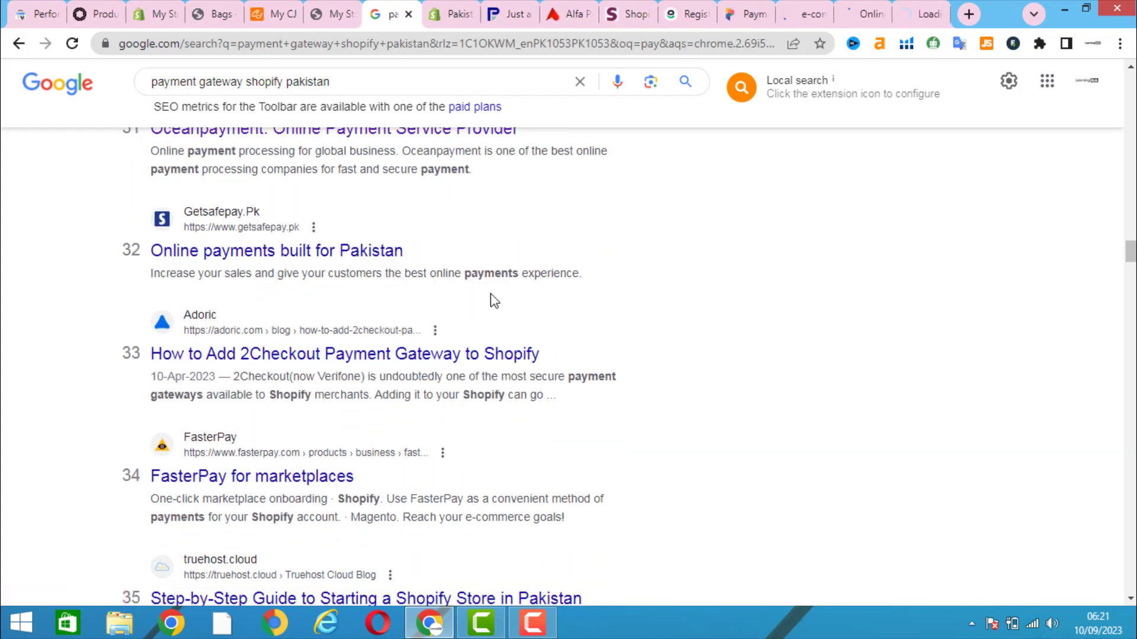
scroll(509, 300, down, 9)
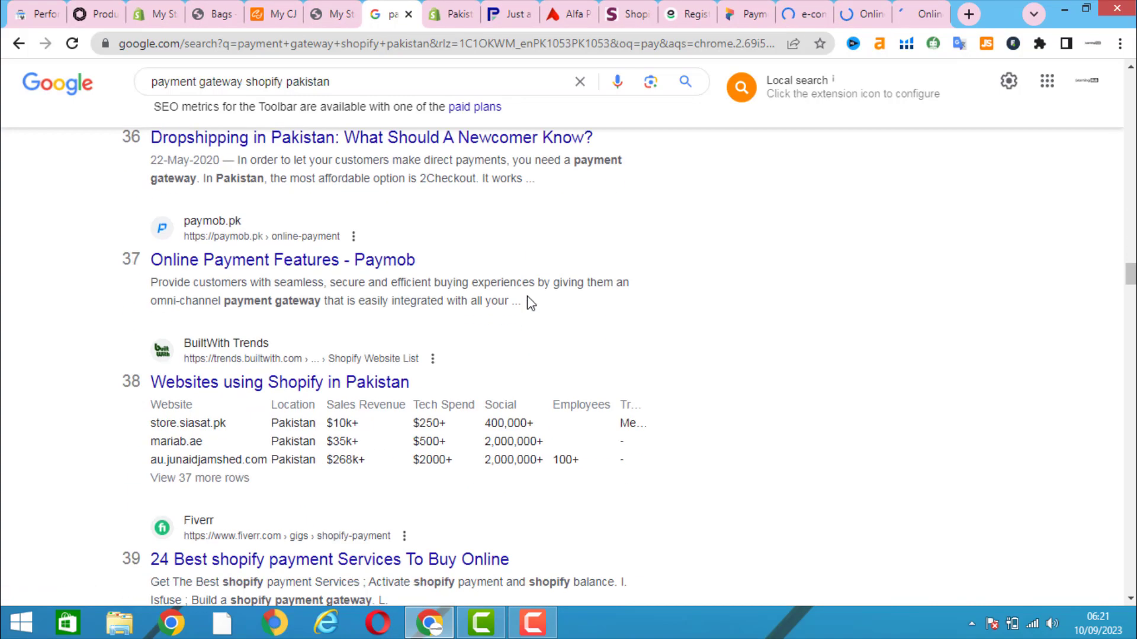
right_click(379, 265)
click(413, 275)
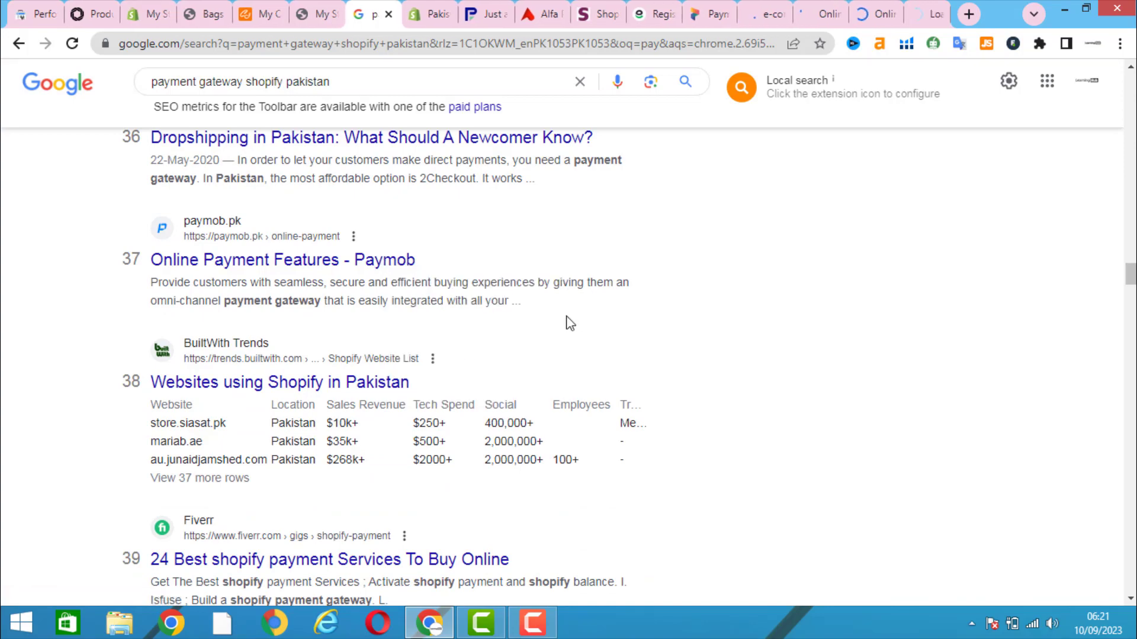
Step: Look through the remaining search results below Paymob for other payment gateways available in Pakistan
scroll(573, 316, down, 3)
scroll(574, 317, down, 6)
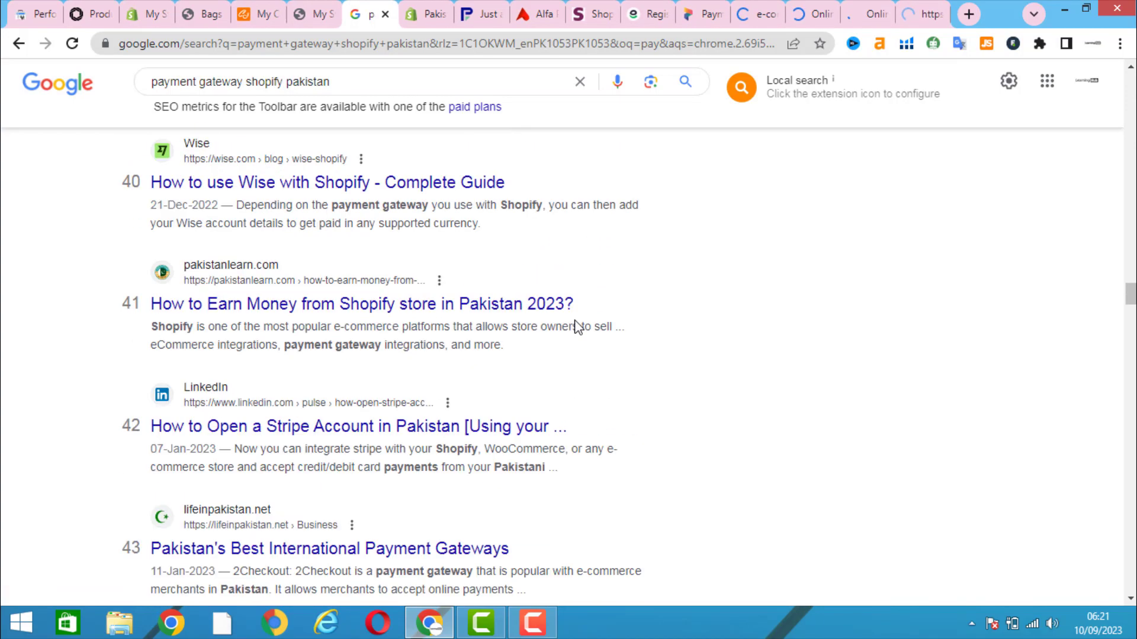
scroll(572, 323, down, 5)
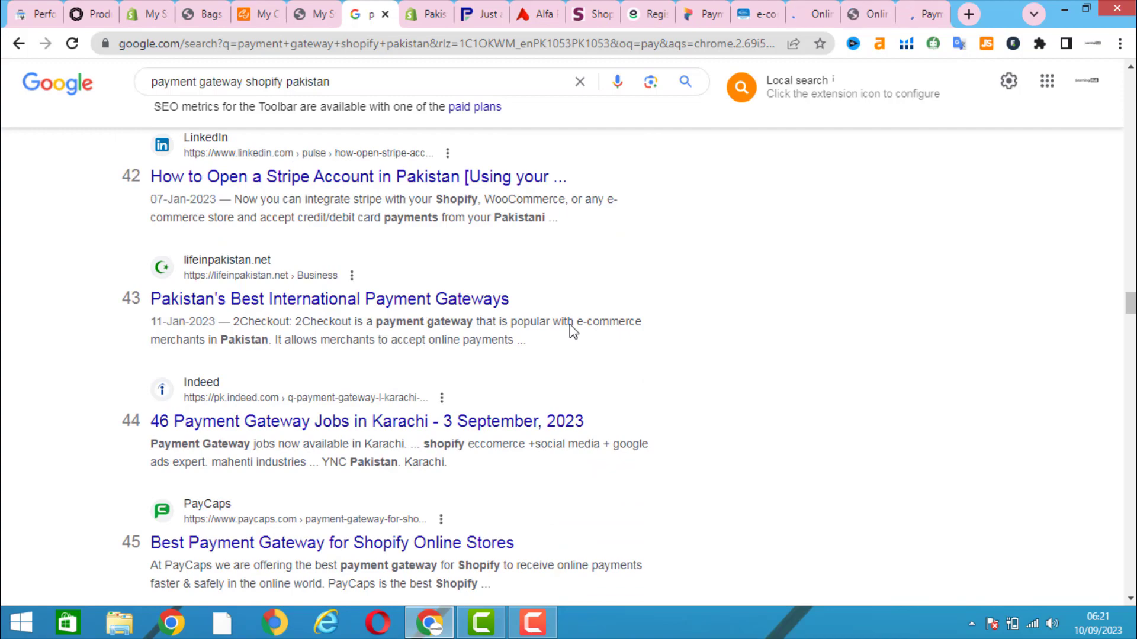
scroll(571, 324, down, 7)
scroll(571, 325, down, 5)
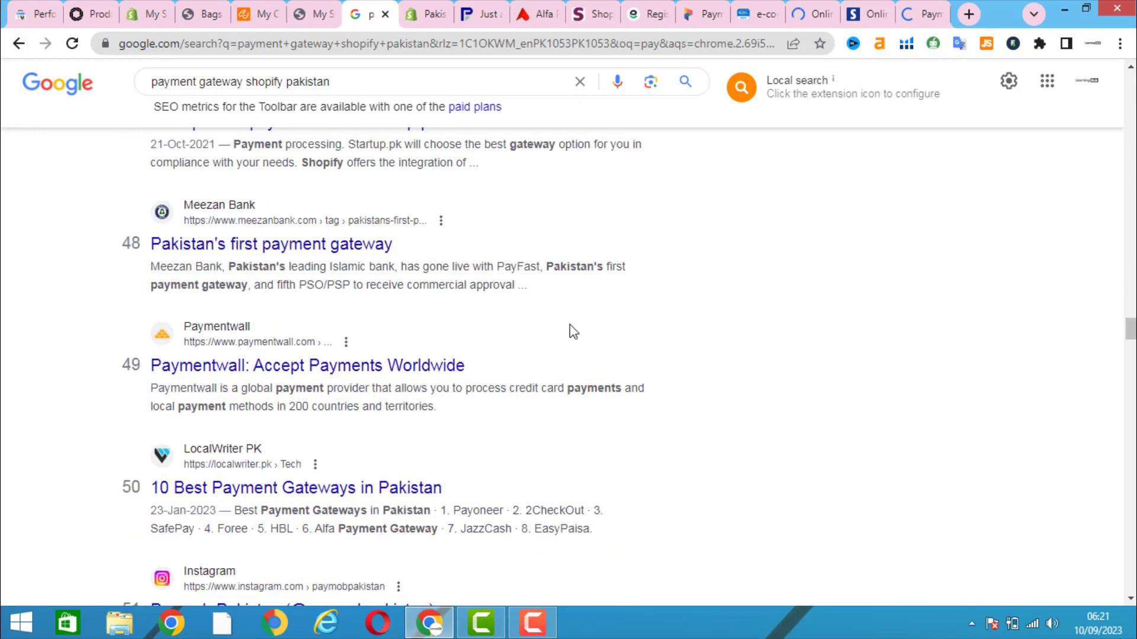
scroll(571, 325, down, 5)
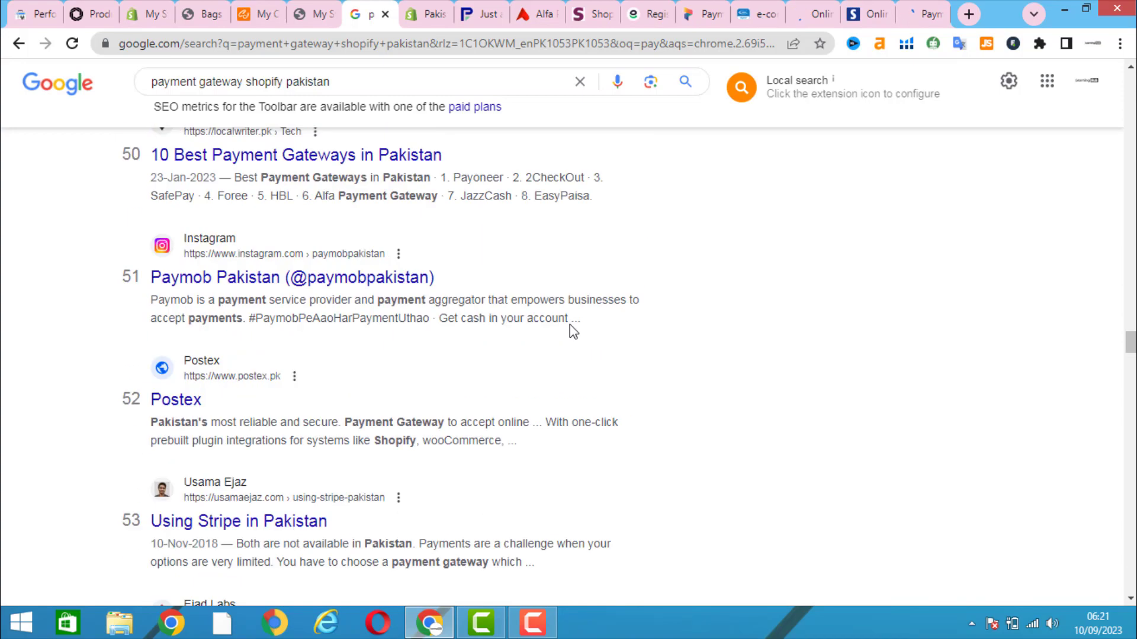
scroll(569, 325, down, 4)
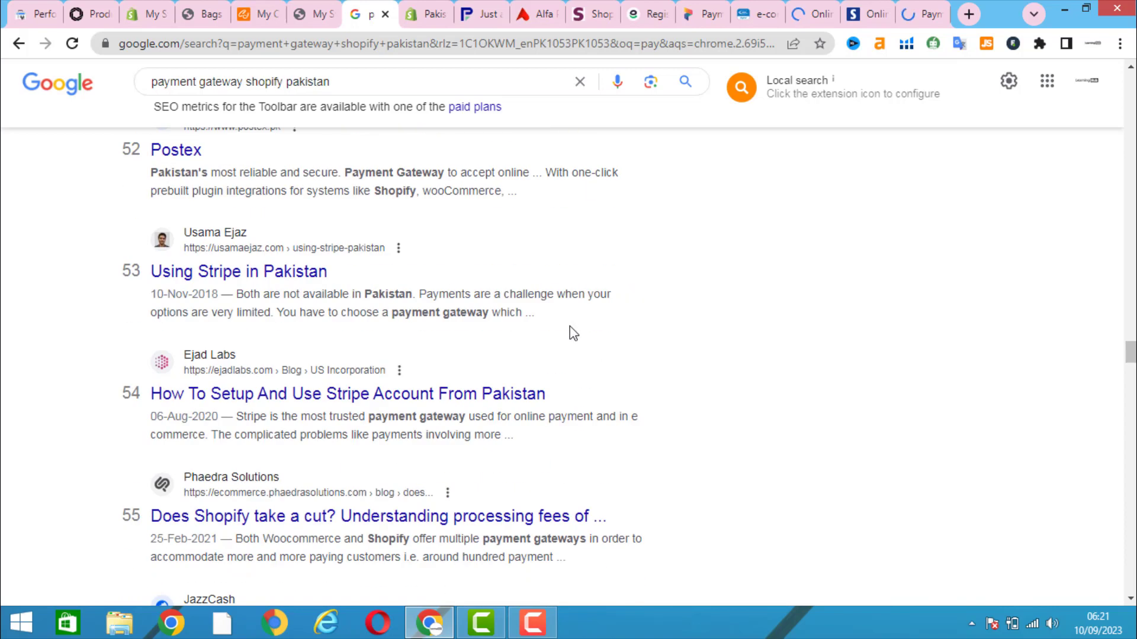
Step: Close the Google search results and switch to the opened PayFast page
click(386, 14)
click(436, 8)
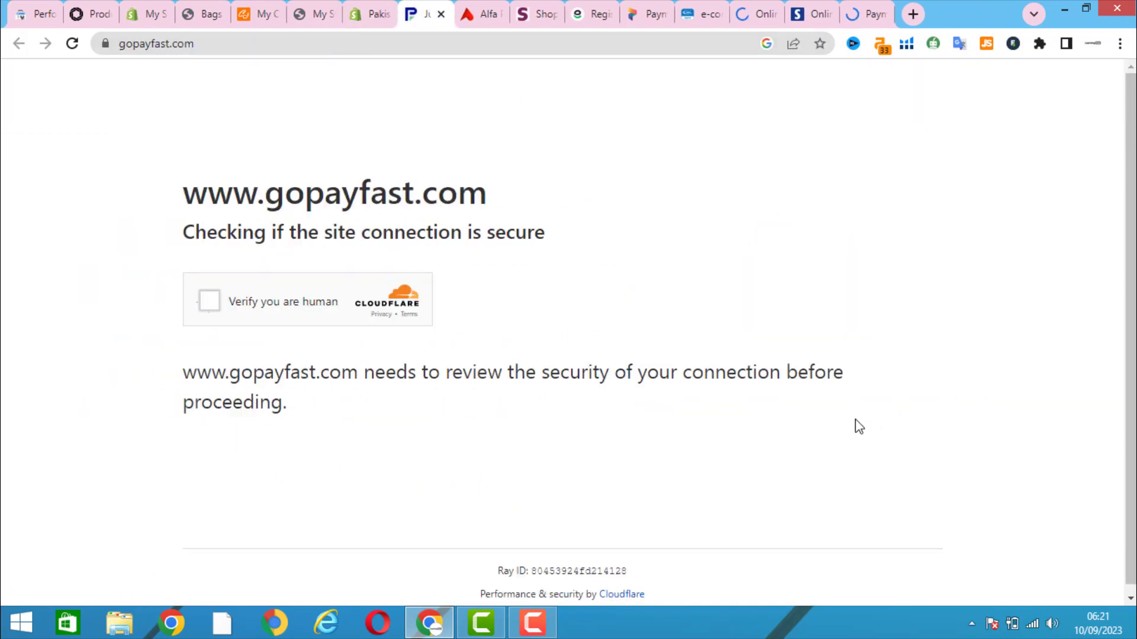